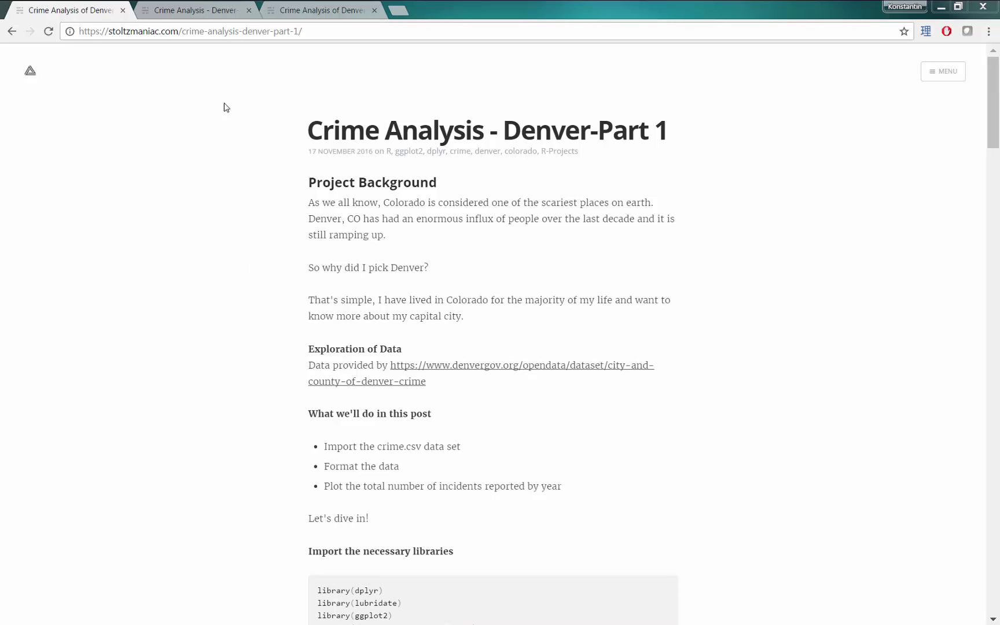
# Open the Denver crime dataset page linked in the article and go to its Resources section.
pyautogui.moveTo(109, 31); pyautogui.dragTo(181, 31)
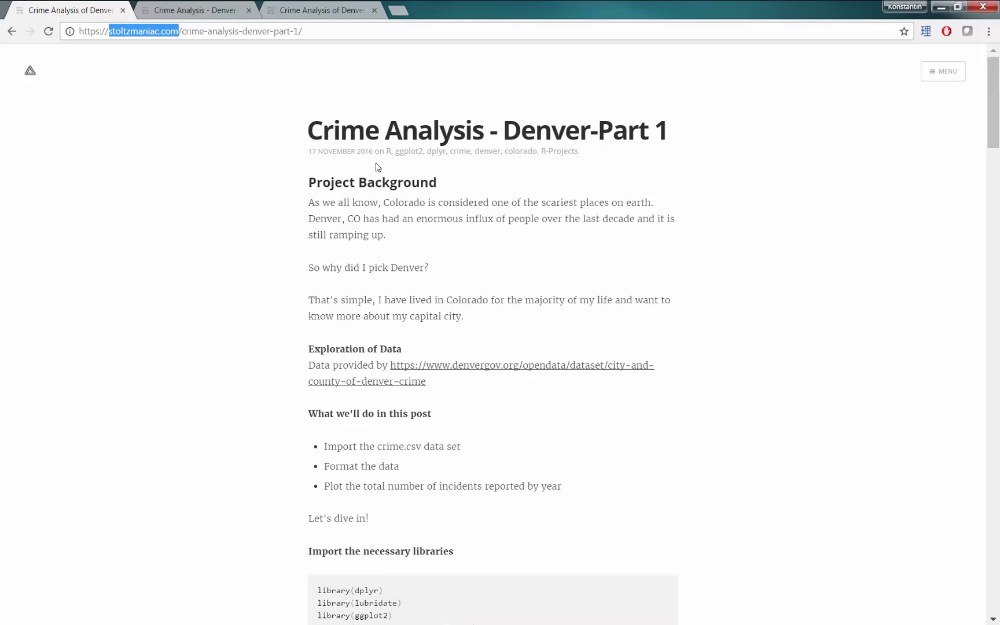
pyautogui.click(283, 176)
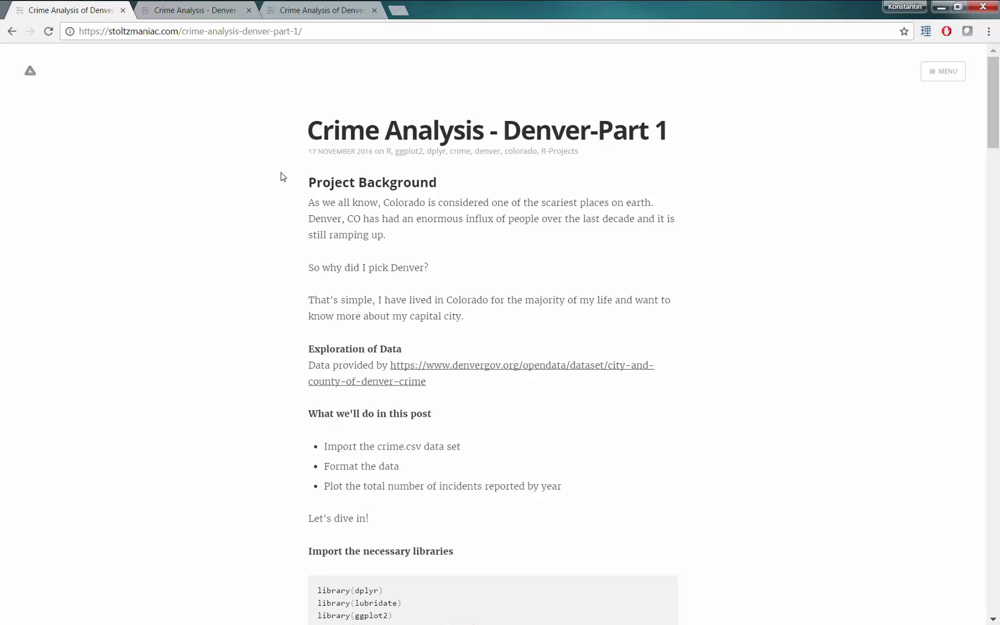
pyautogui.middleClick(498, 365)
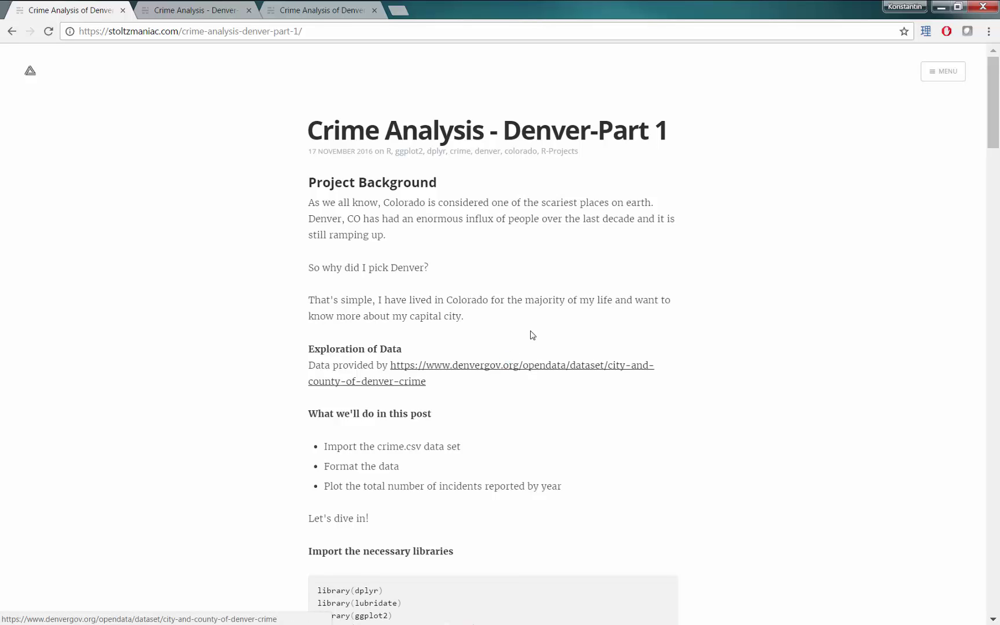
pyautogui.hotkey('ctrl', 'Tab')
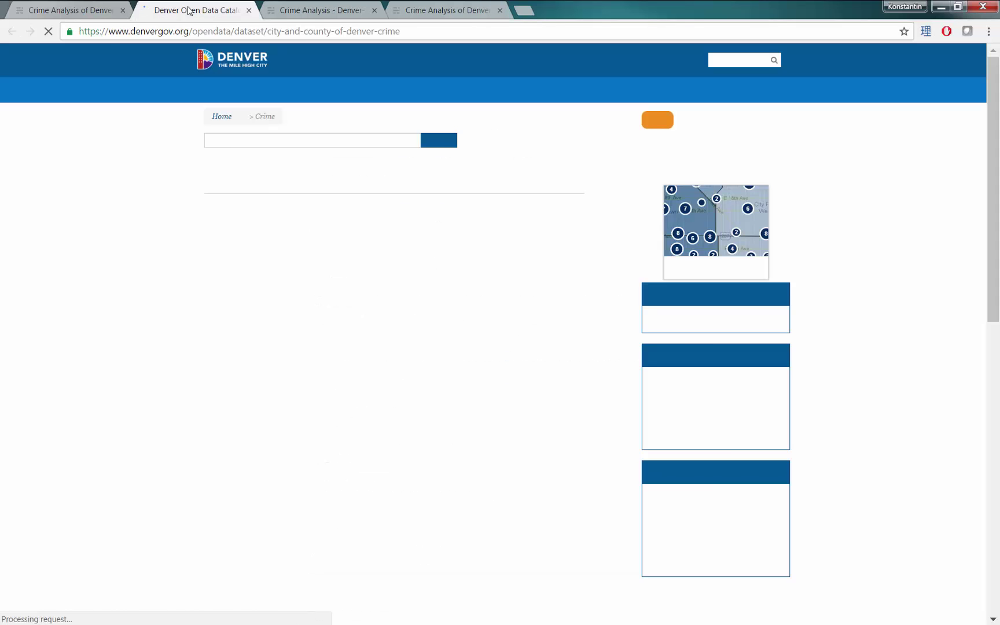
pyautogui.scroll(-5, 174, 224)
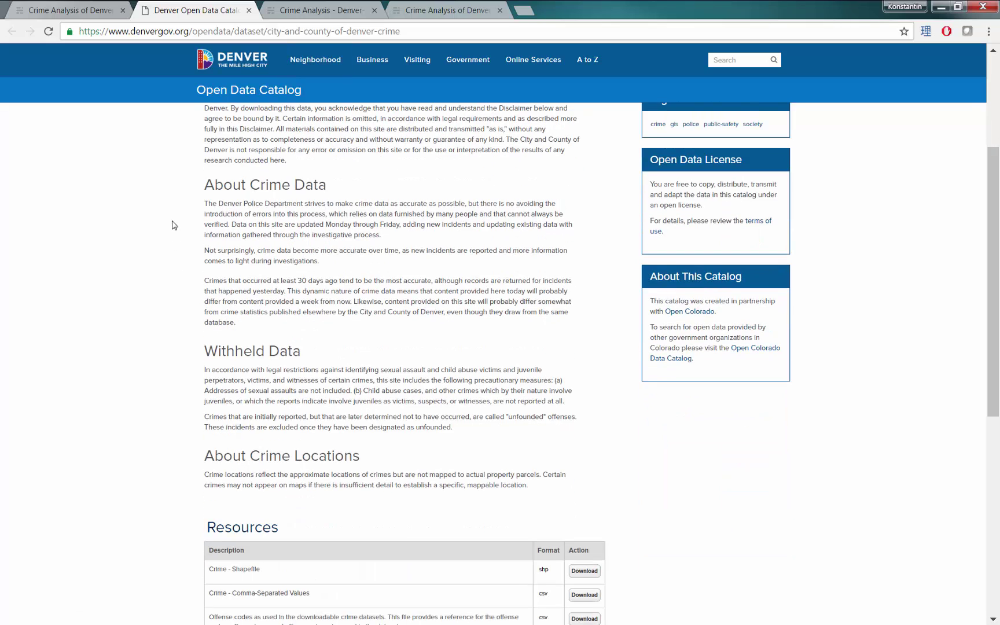
pyautogui.scroll(-5, 166, 222)
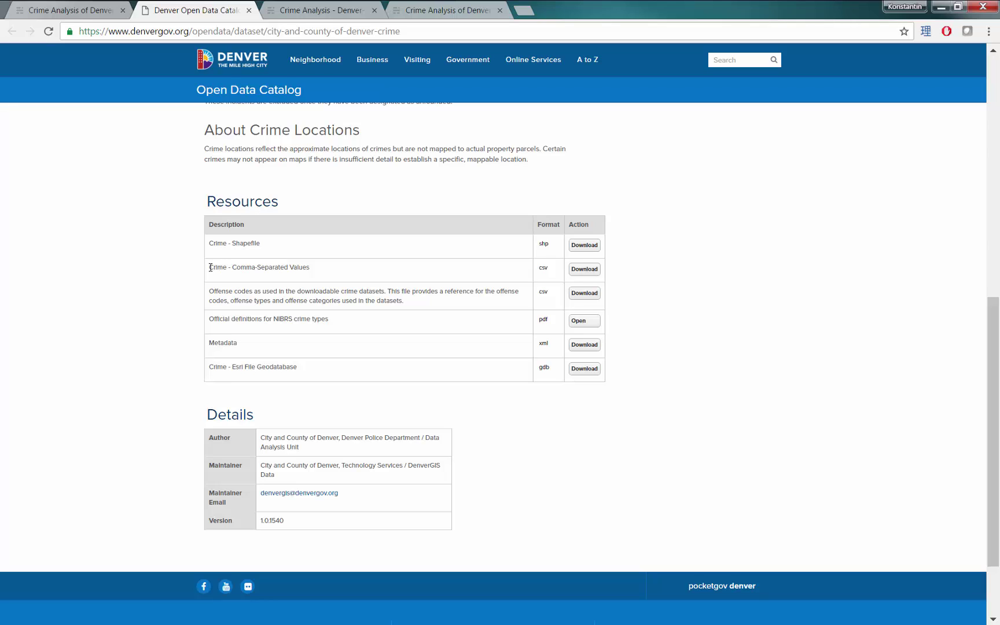
# Examine the crime dataset's download resources, comparing the comma-separated values and shapefile formats.
pyautogui.moveTo(210, 267); pyautogui.dragTo(313, 268)
pyautogui.doubleClick(548, 267)
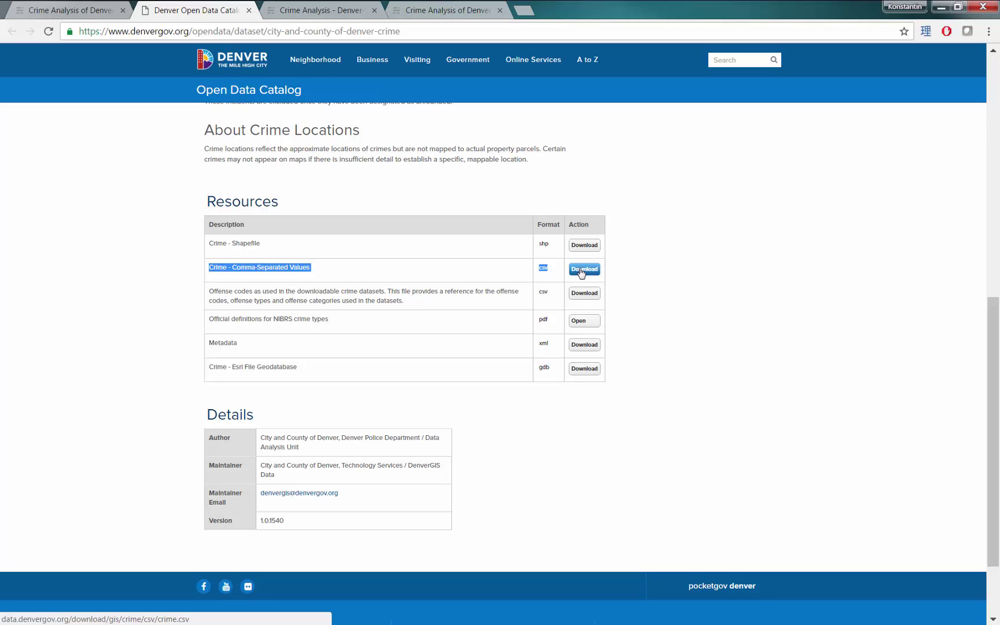
pyautogui.moveTo(550, 244); pyautogui.dragTo(524, 242)
pyautogui.click(542, 240)
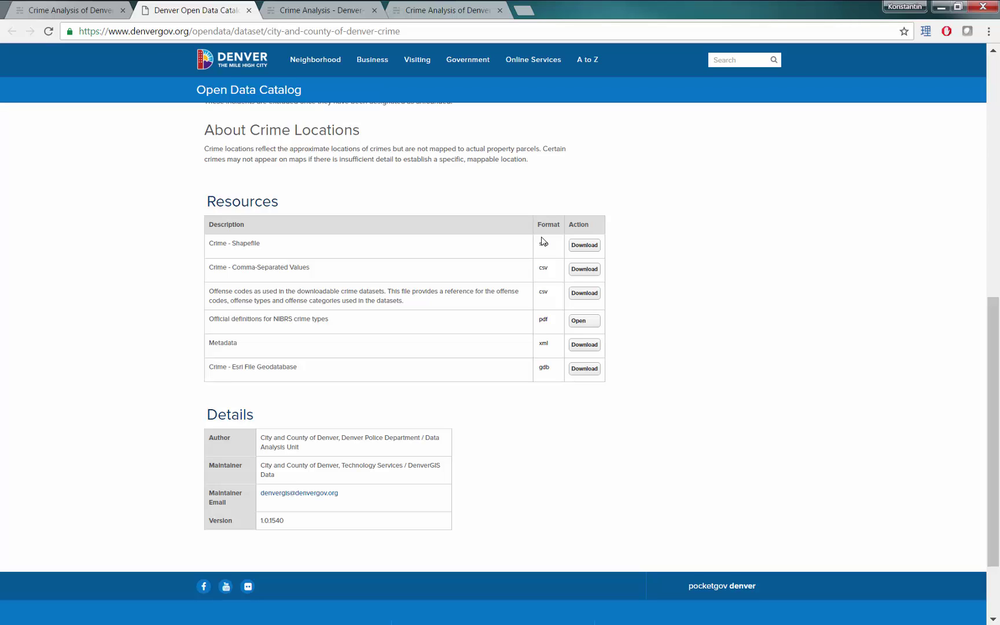
pyautogui.moveTo(549, 245)
pyautogui.doubleClick(543, 267)
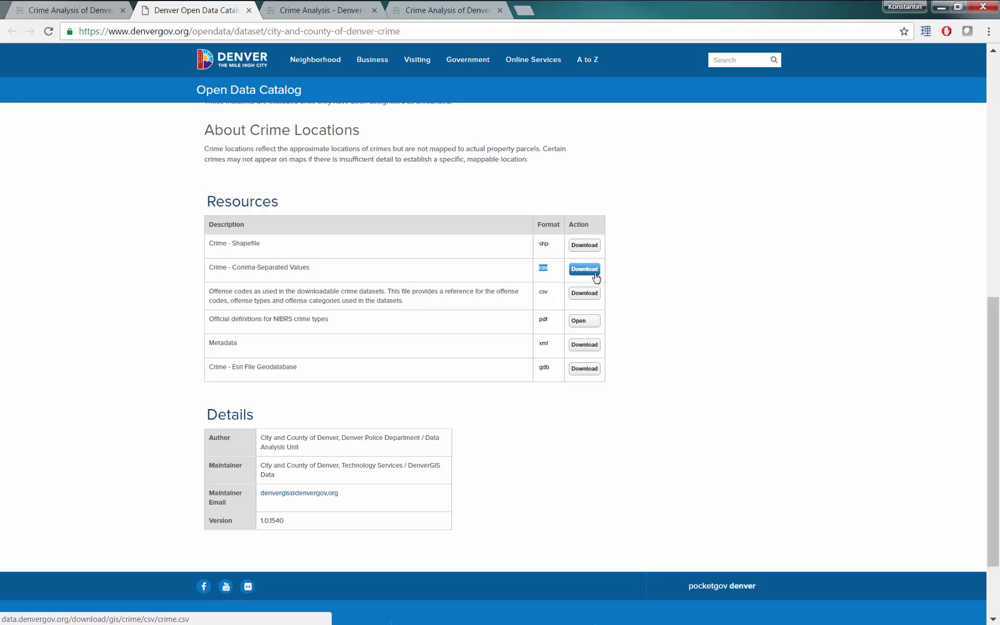
pyautogui.click(688, 274)
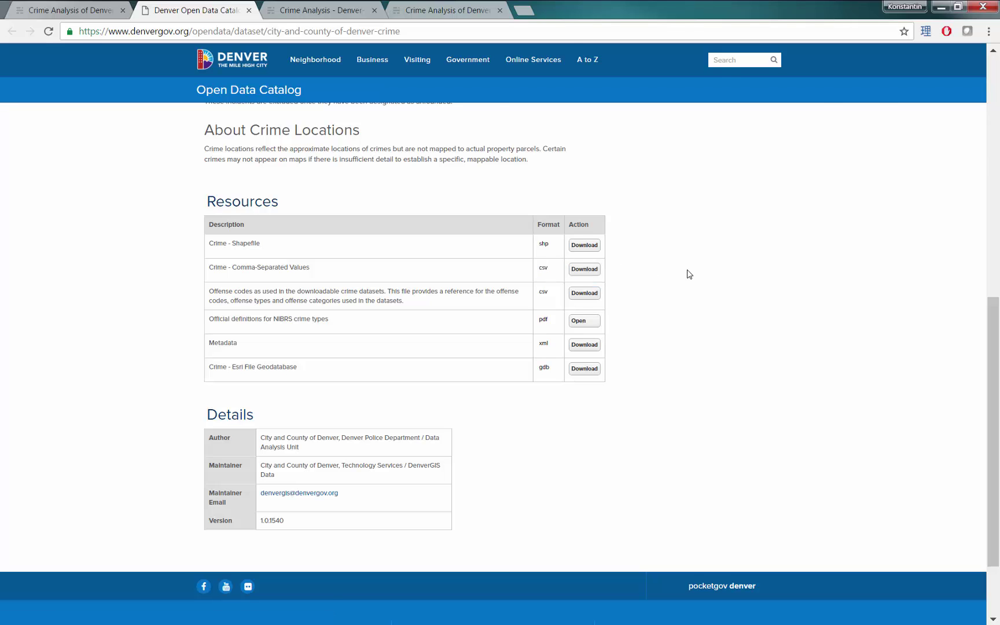
# Place the browser beside Tableau, then connect Tableau to the crime.csv text file and list its fields as metadata.
pyautogui.press('super+Right')
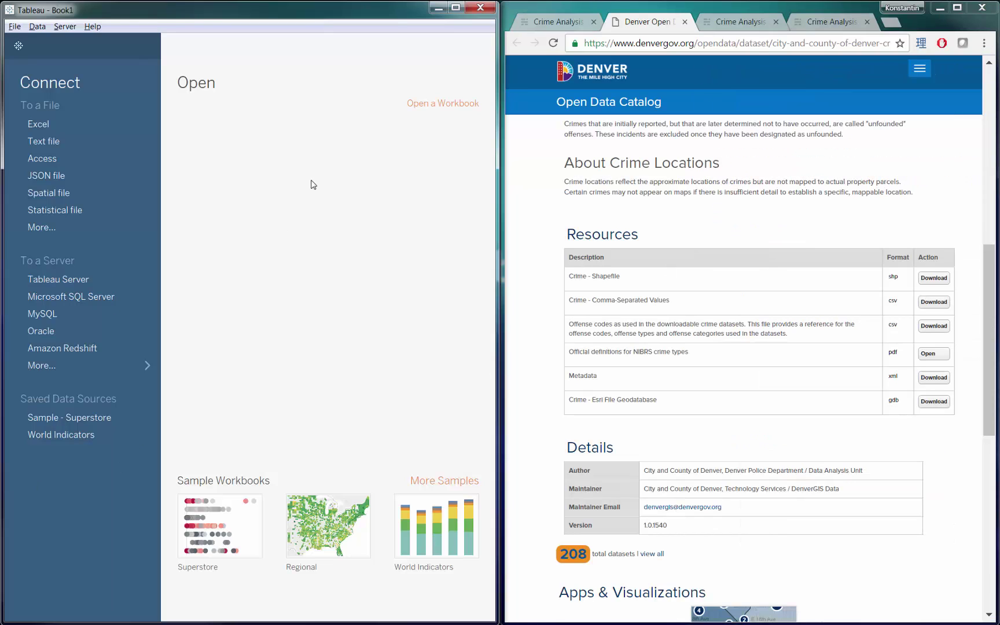
pyautogui.click(58, 144)
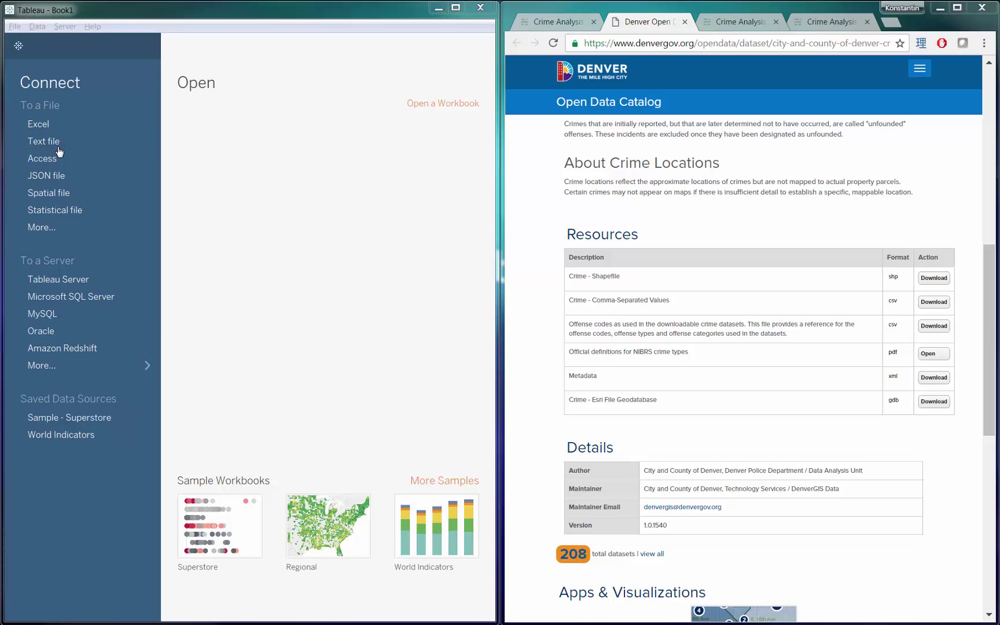
pyautogui.doubleClick(166, 125)
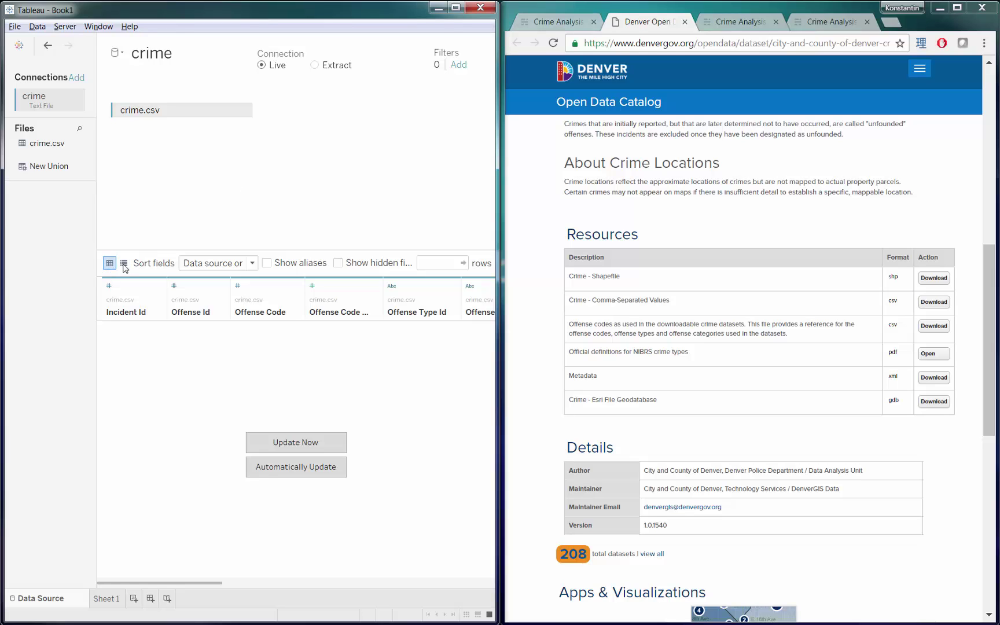
pyautogui.click(124, 263)
# Review the Part 1 article's R code for importing libraries, loading crime.csv and formatting the date columns.
pyautogui.click(550, 22)
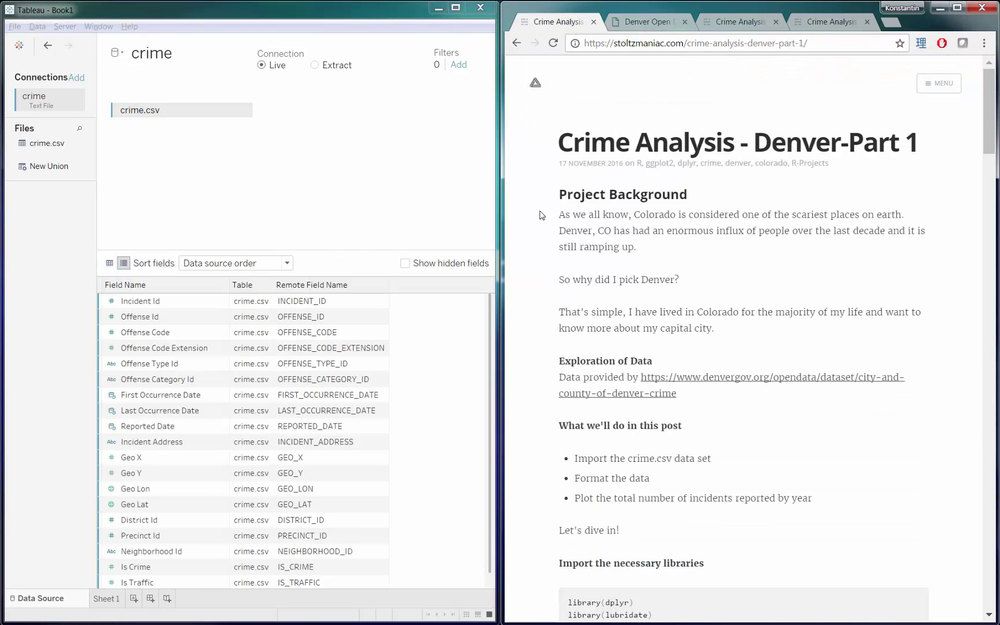
pyautogui.scroll(-2, 562, 184)
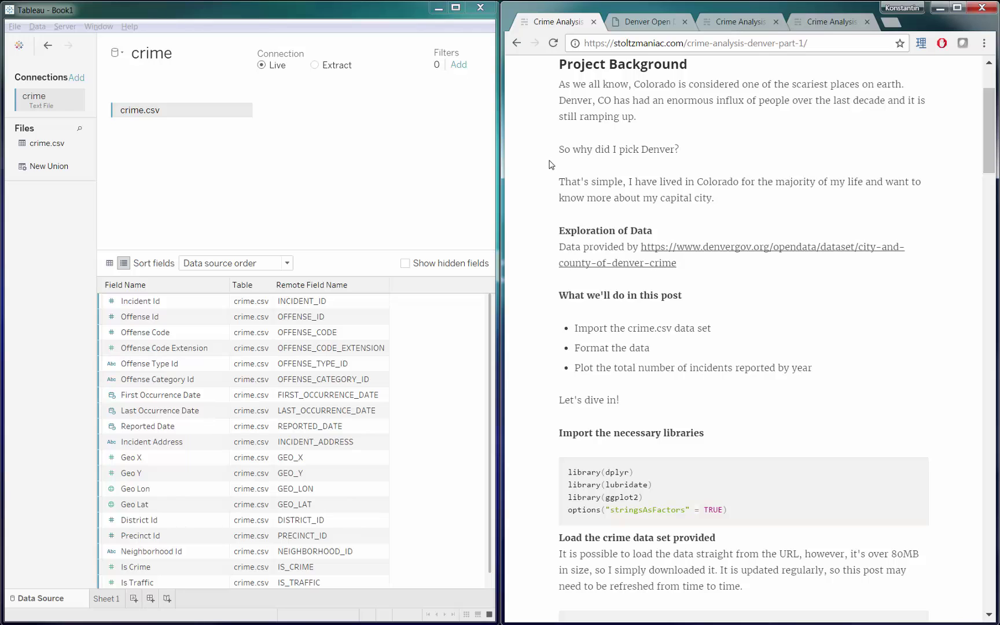
pyautogui.scroll(-3, 552, 164)
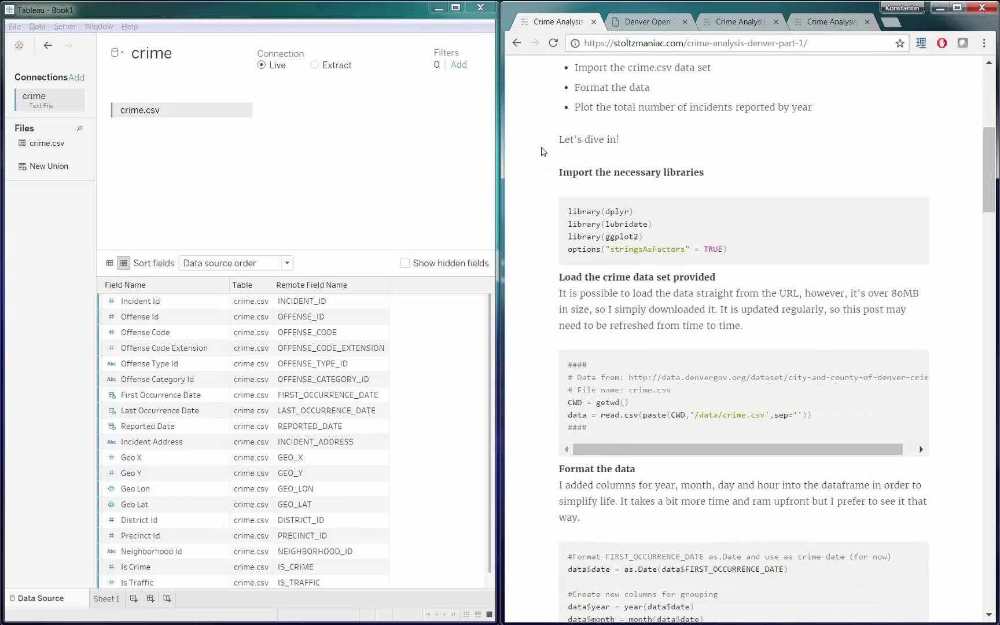
pyautogui.scroll(-1, 535, 150)
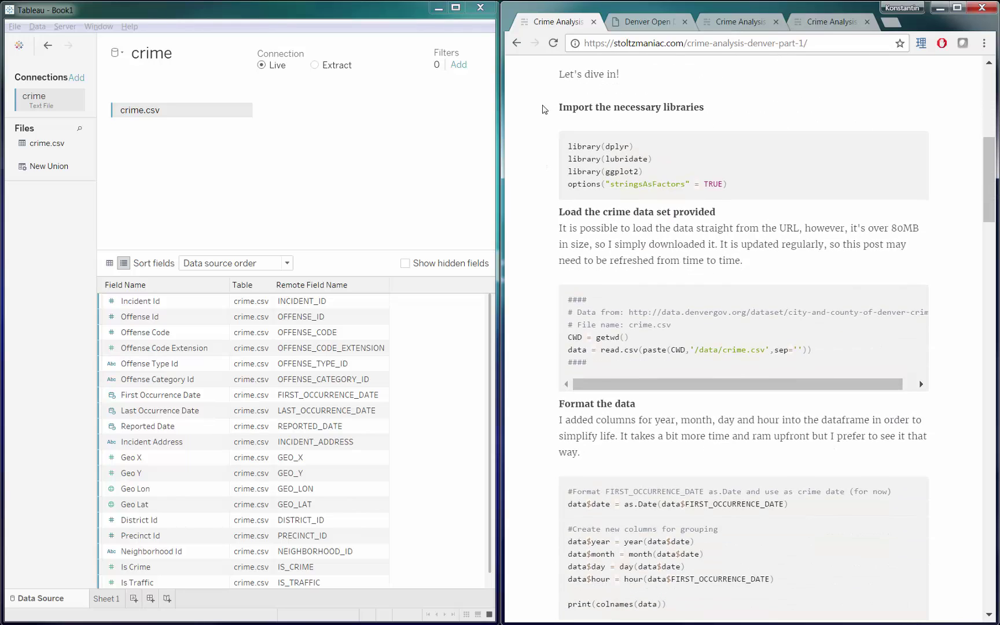
pyautogui.moveTo(565, 142); pyautogui.dragTo(734, 176)
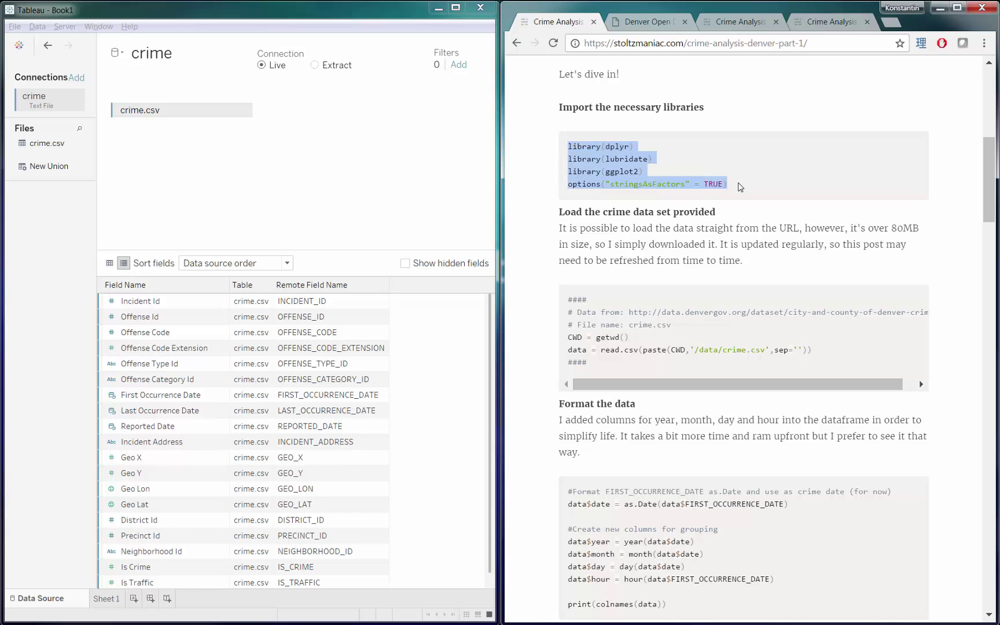
pyautogui.click(786, 178)
pyautogui.scroll(-1, 532, 129)
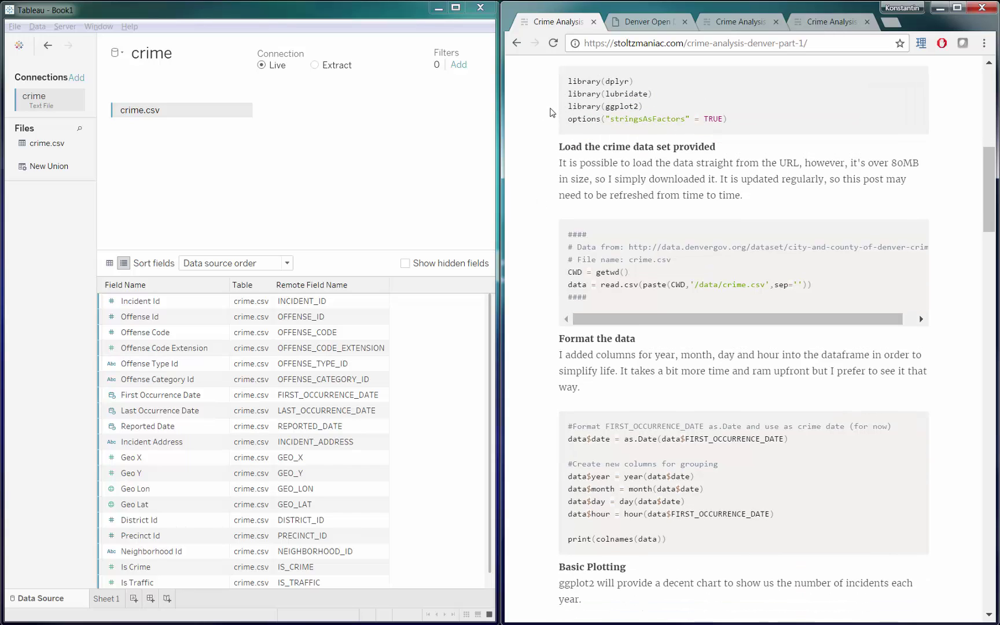
pyautogui.scroll(-1, 551, 112)
pyautogui.moveTo(568, 169); pyautogui.dragTo(618, 245)
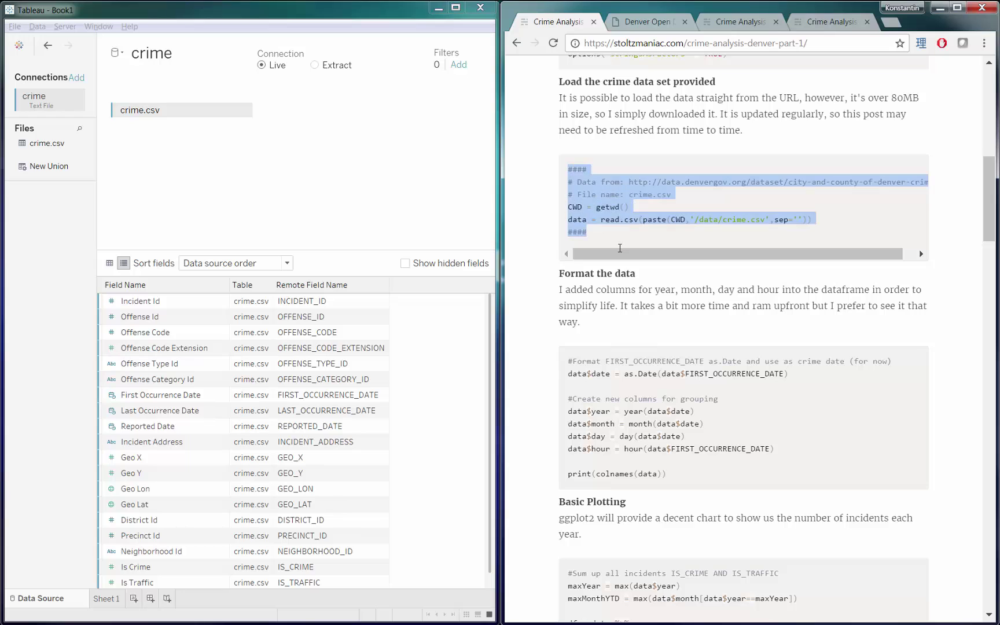
pyautogui.click(543, 256)
pyautogui.scroll(-3, 522, 235)
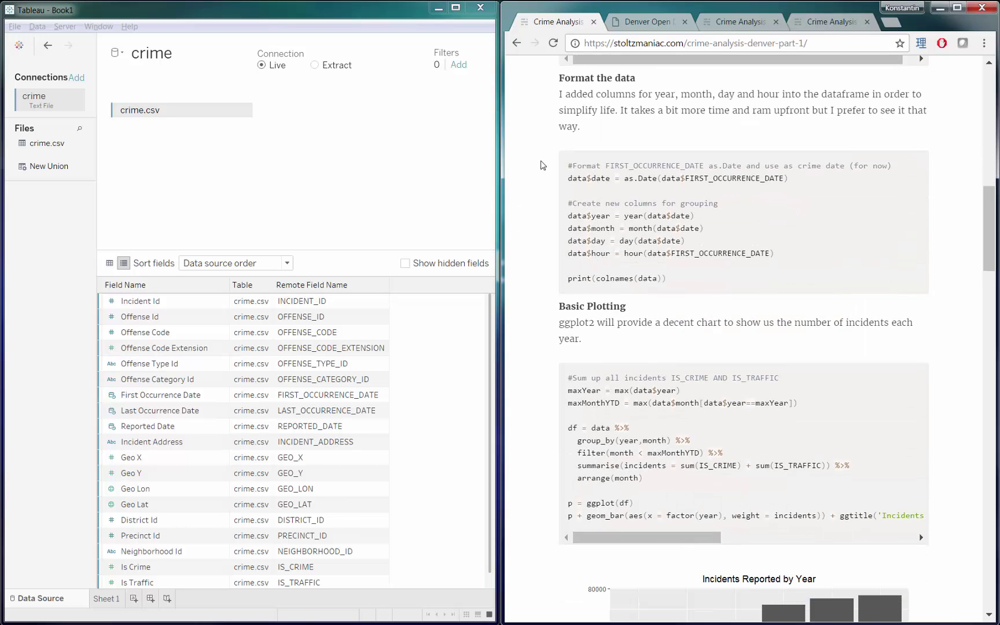
pyautogui.moveTo(566, 168); pyautogui.dragTo(788, 256)
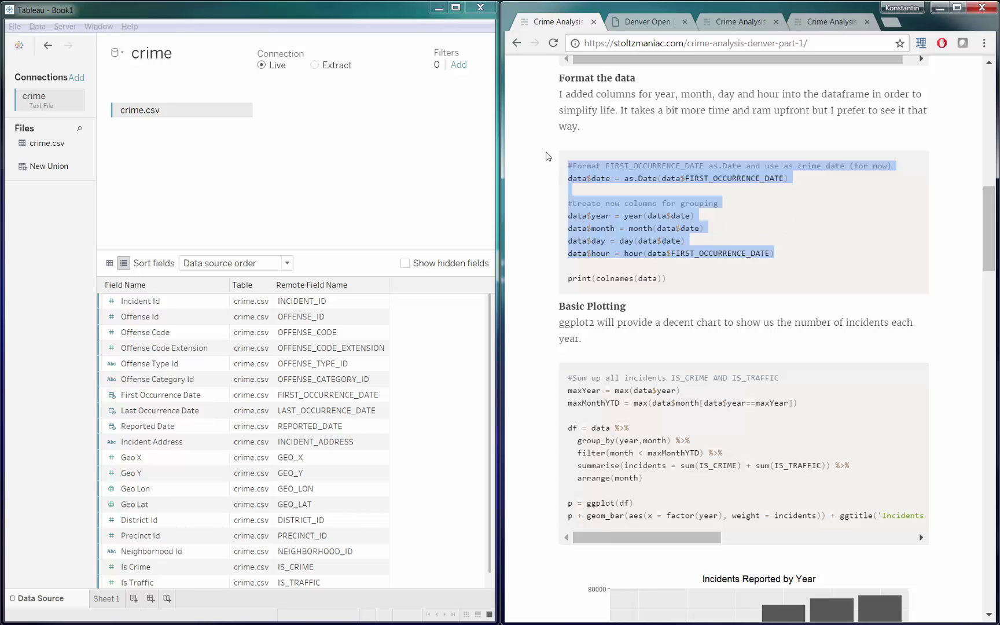
# Compare Tableau's First Occurrence Date field and its data type with the article's date-formatting code.
pyautogui.click(445, 362)
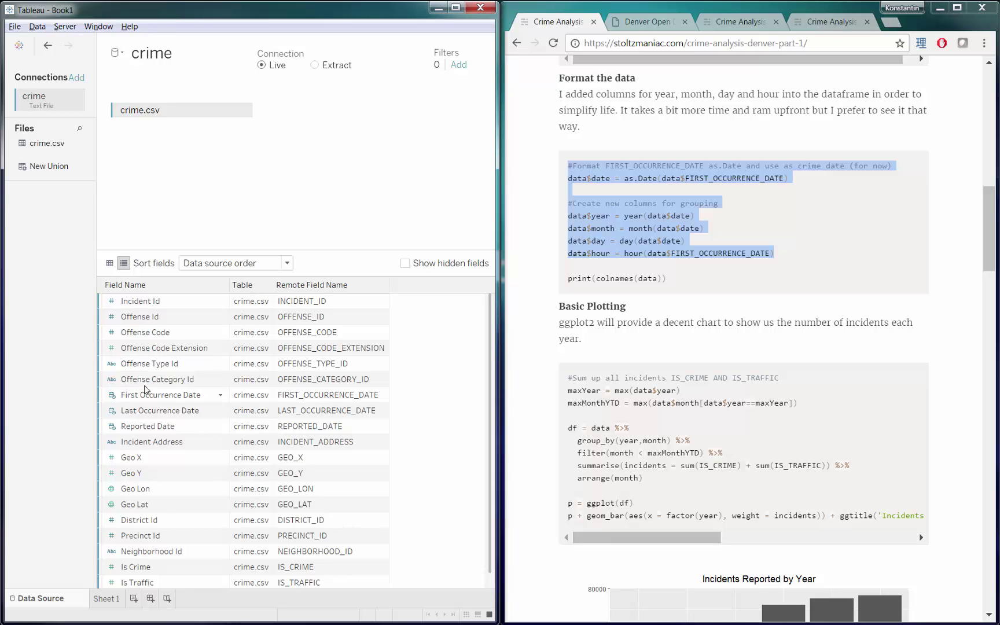
pyautogui.click(111, 398)
pyautogui.moveTo(208, 397); pyautogui.dragTo(714, 186)
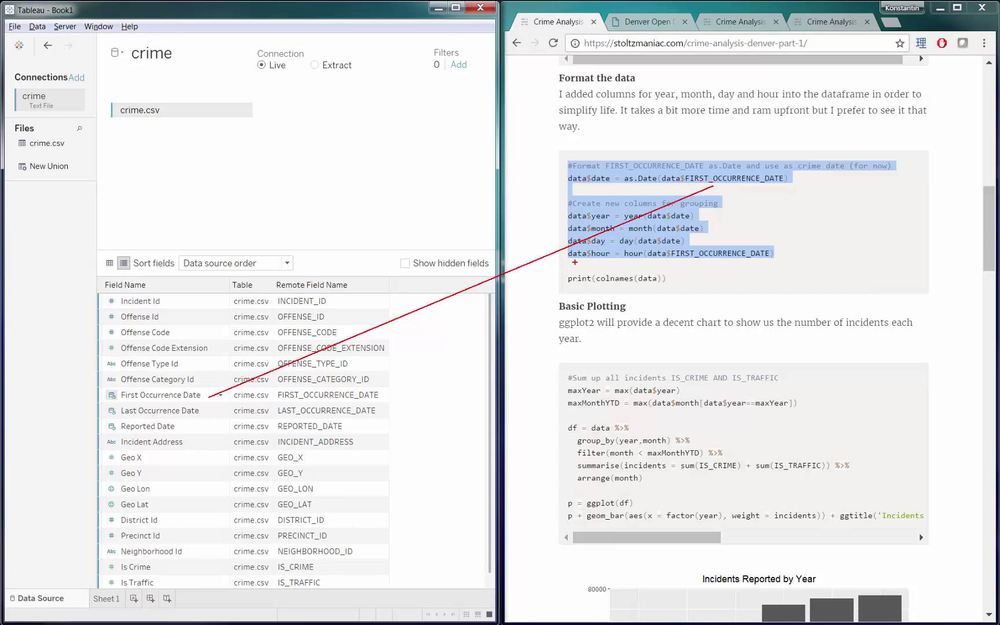
pyautogui.press('Escape')
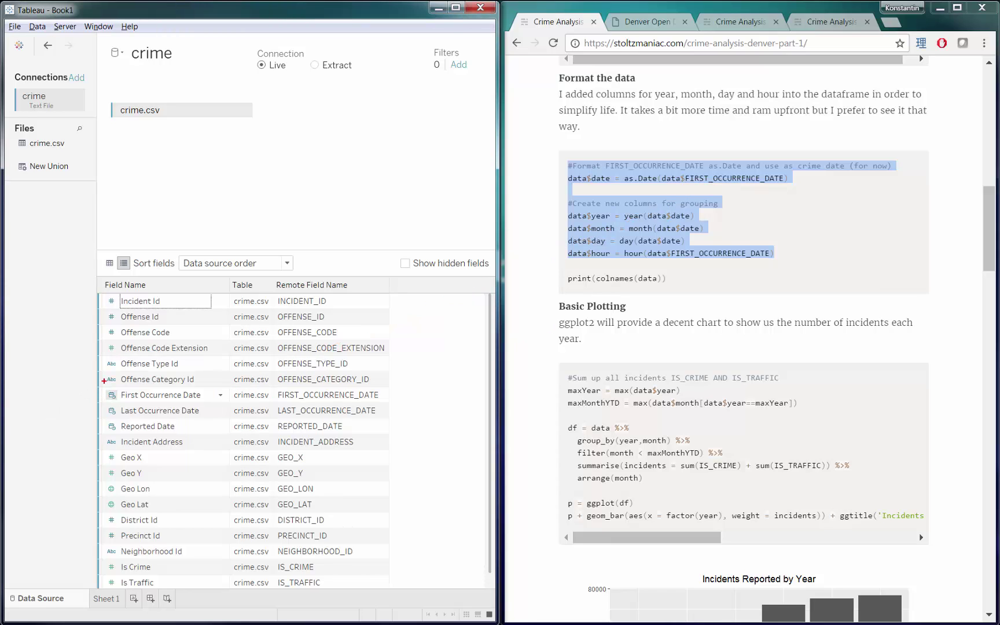
pyautogui.moveTo(101, 388); pyautogui.dragTo(122, 405)
pyautogui.press('Escape')
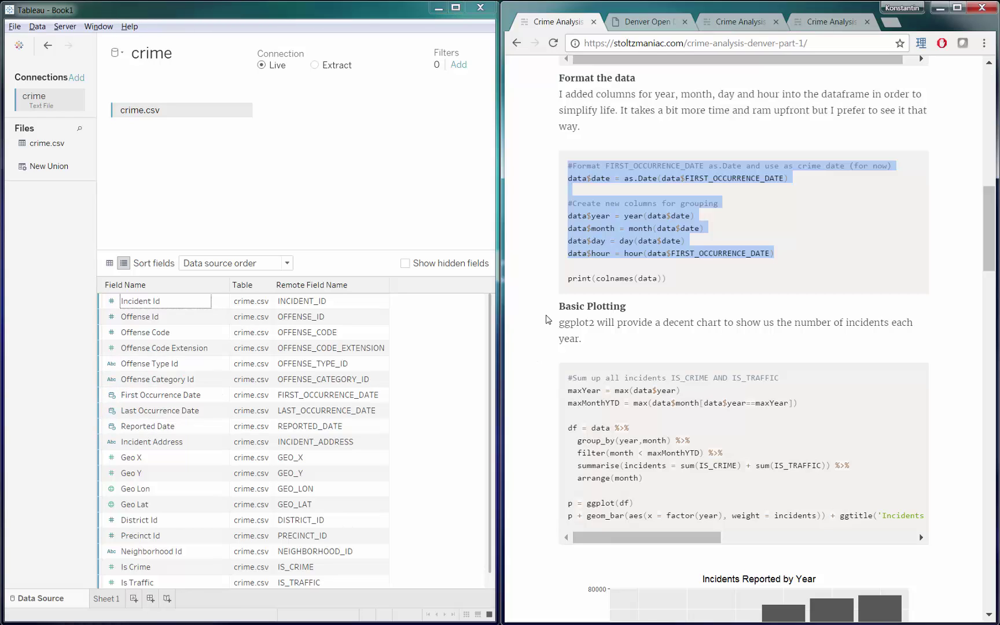
pyautogui.click(545, 319)
# Open Sheet 1 in Tableau and bring the article's Incidents Reported by Year code and chart into view.
pyautogui.click(114, 599)
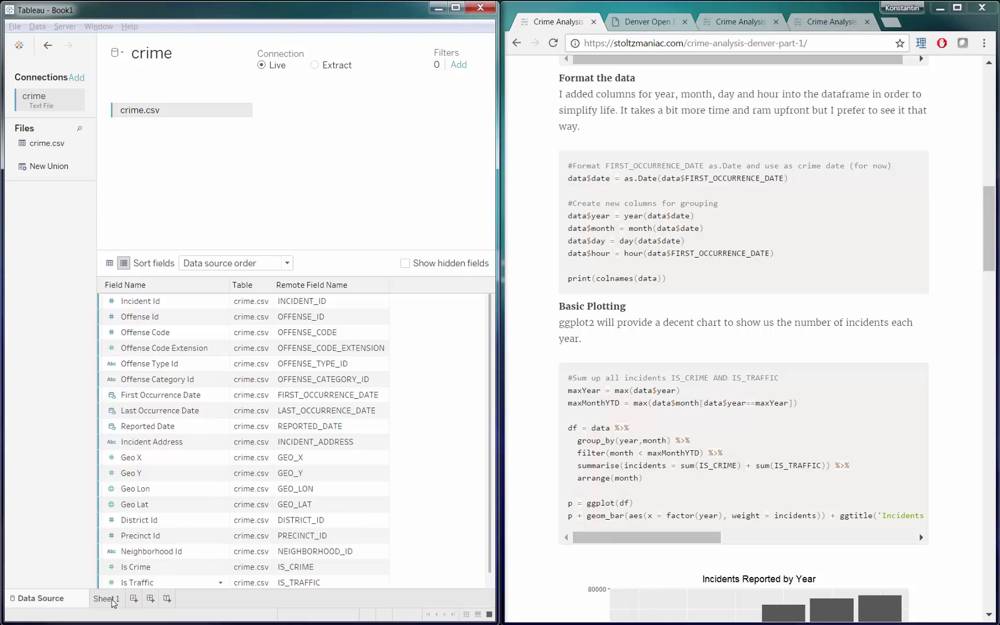
pyautogui.click(539, 271)
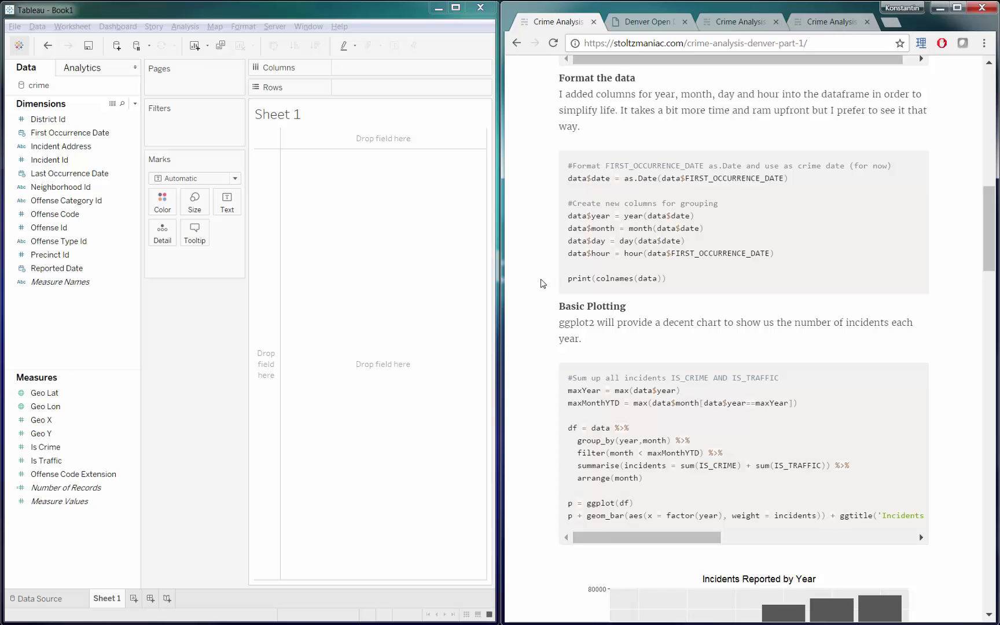
pyautogui.scroll(-2, 543, 284)
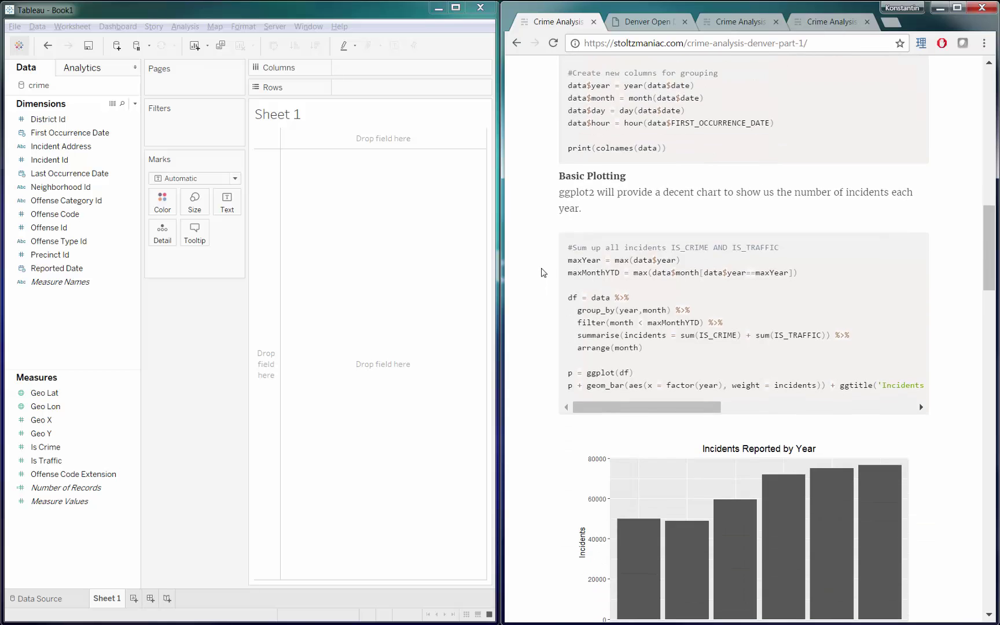
pyautogui.scroll(-1, 543, 272)
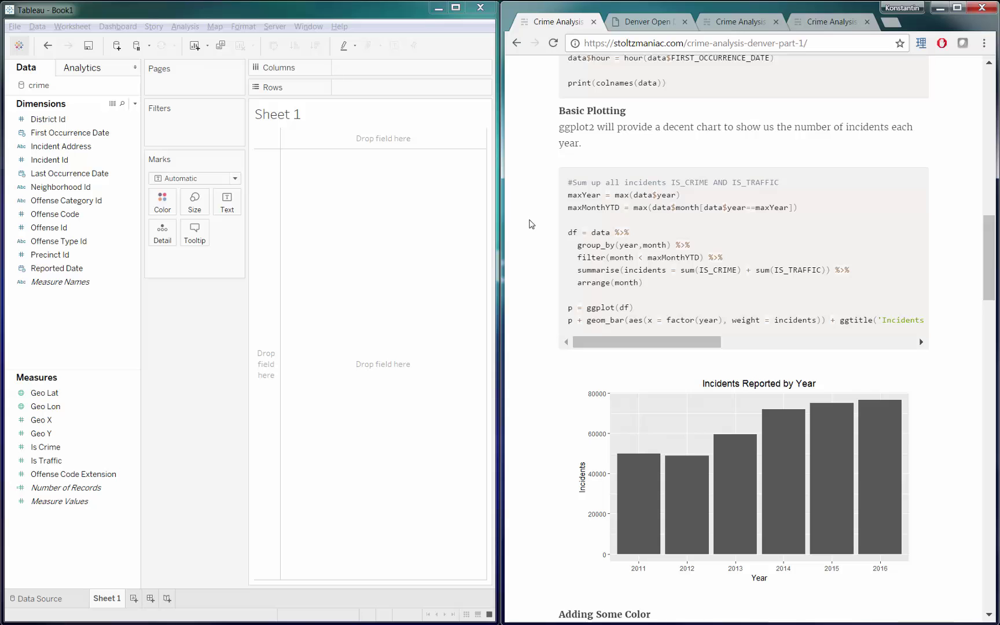
pyautogui.scroll(-1, 534, 201)
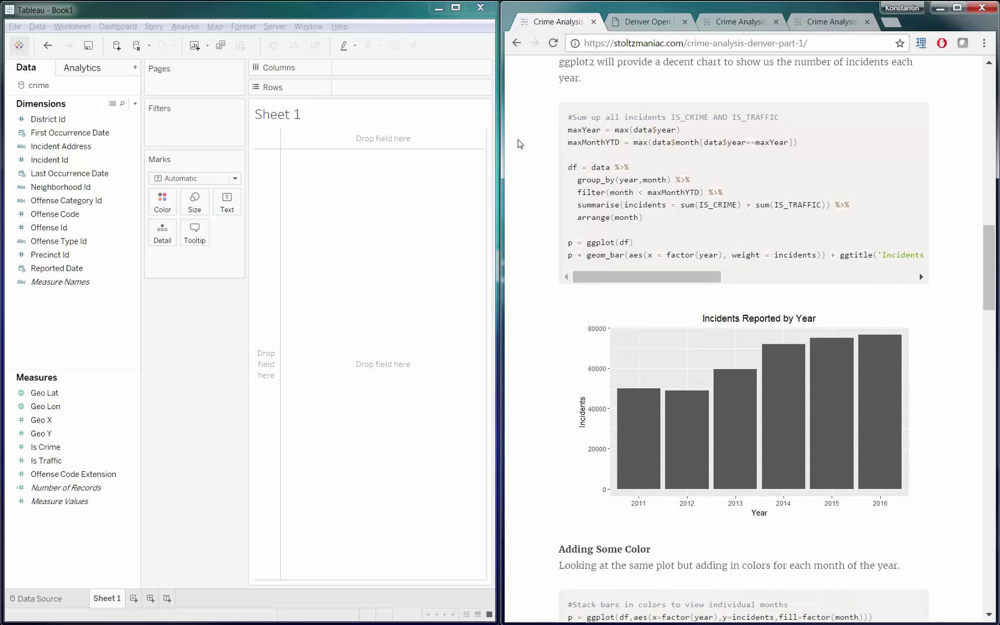
# Plot Number of Records on rows against the year of First Occurrence Date on columns in Sheet 1.
pyautogui.click(62, 489)
pyautogui.moveTo(63, 489); pyautogui.dragTo(263, 294)
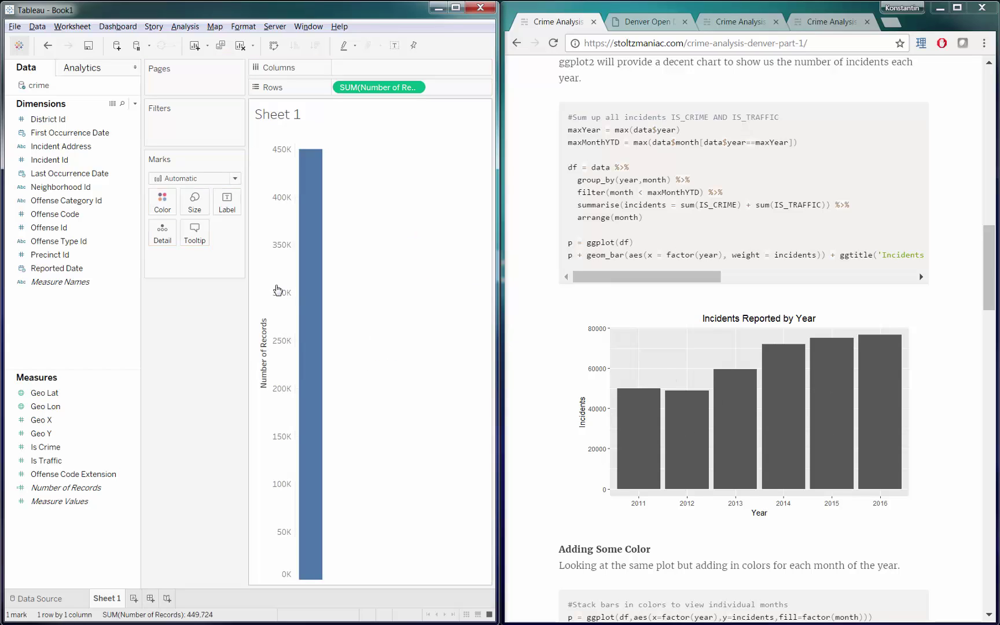
pyautogui.click(110, 165)
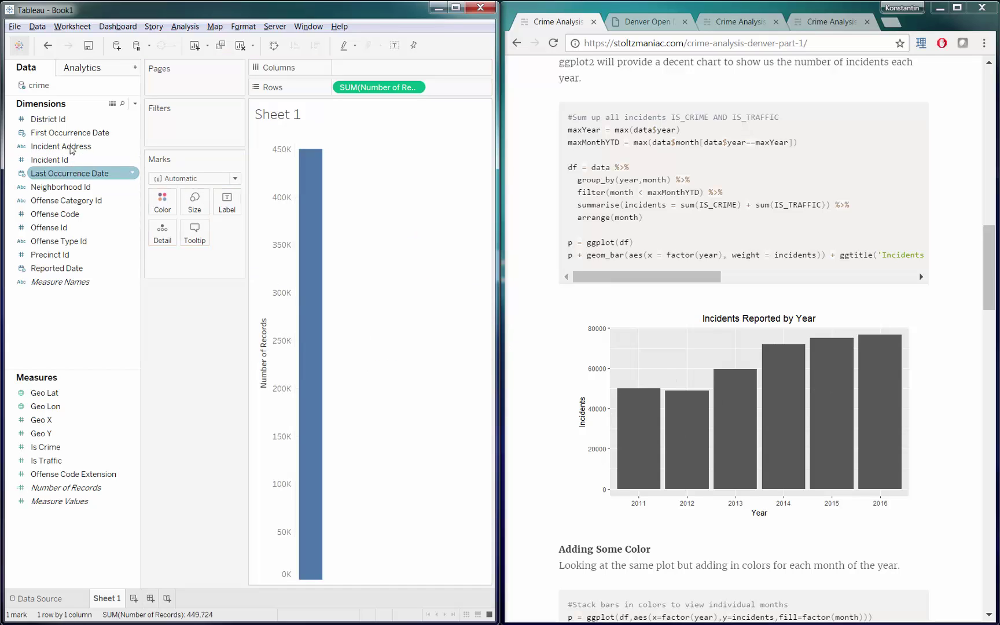
pyautogui.moveTo(75, 132); pyautogui.dragTo(384, 68)
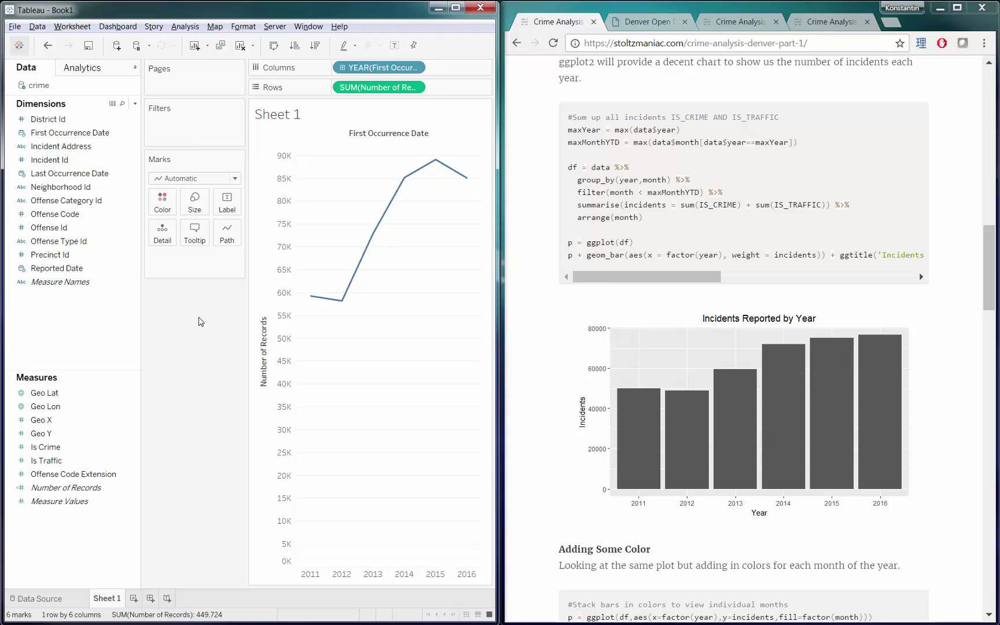
# Change the mark type of the yearly Number of Records chart to Bar.
pyautogui.click(207, 179)
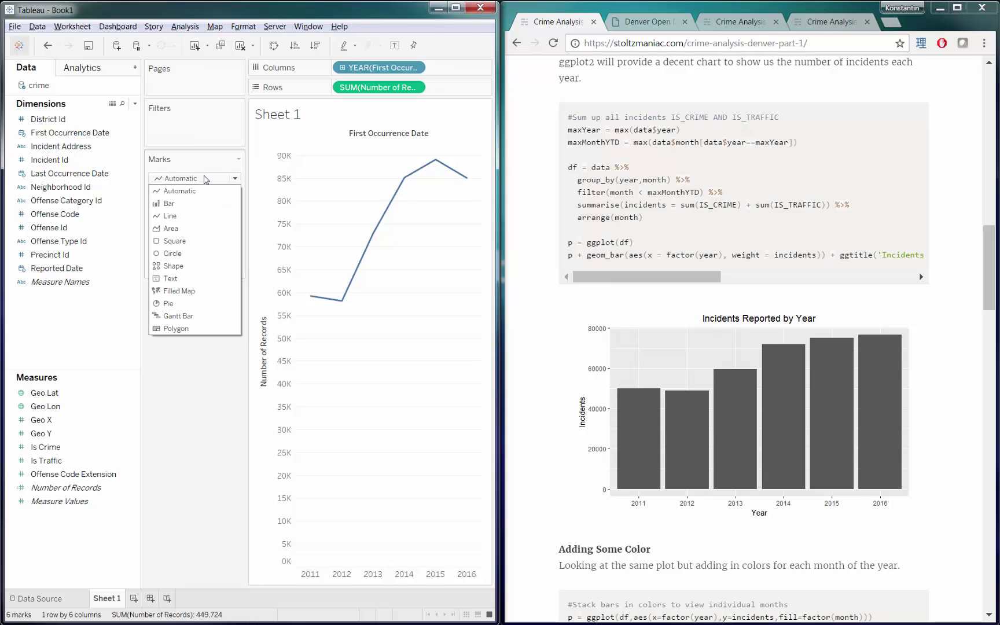
pyautogui.click(184, 204)
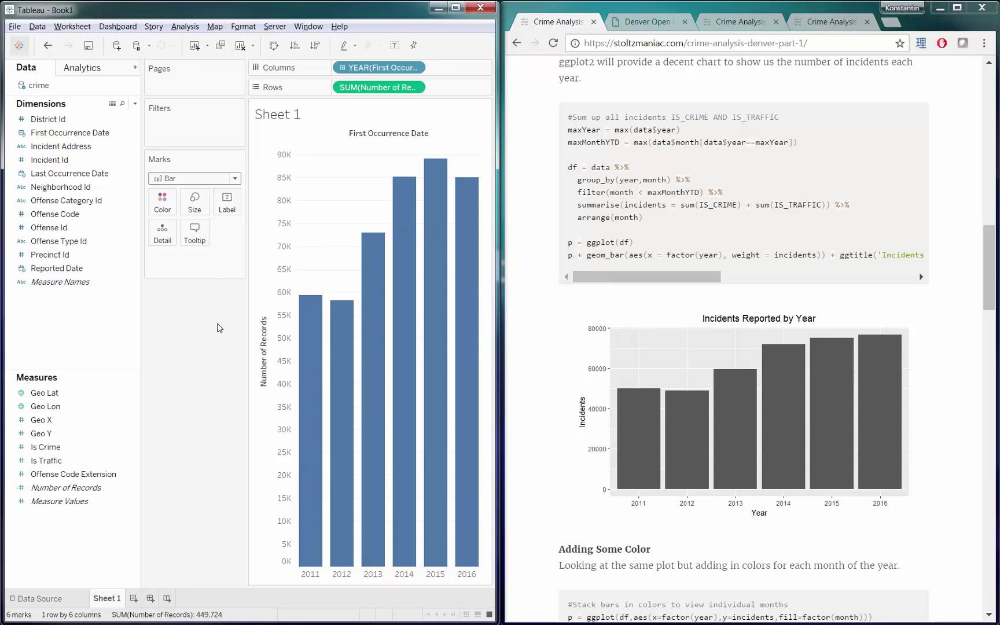
# Color the yearly bars by the discrete month of First Occurrence Date and place the month legend below the Marks card.
pyautogui.click(529, 203)
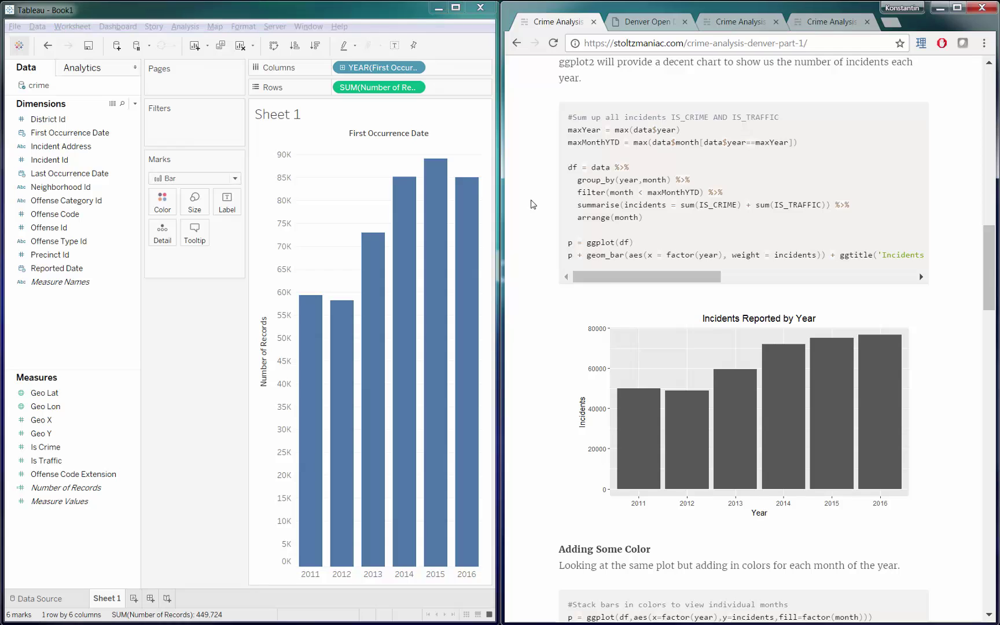
pyautogui.scroll(-3, 532, 202)
pyautogui.scroll(-3, 537, 201)
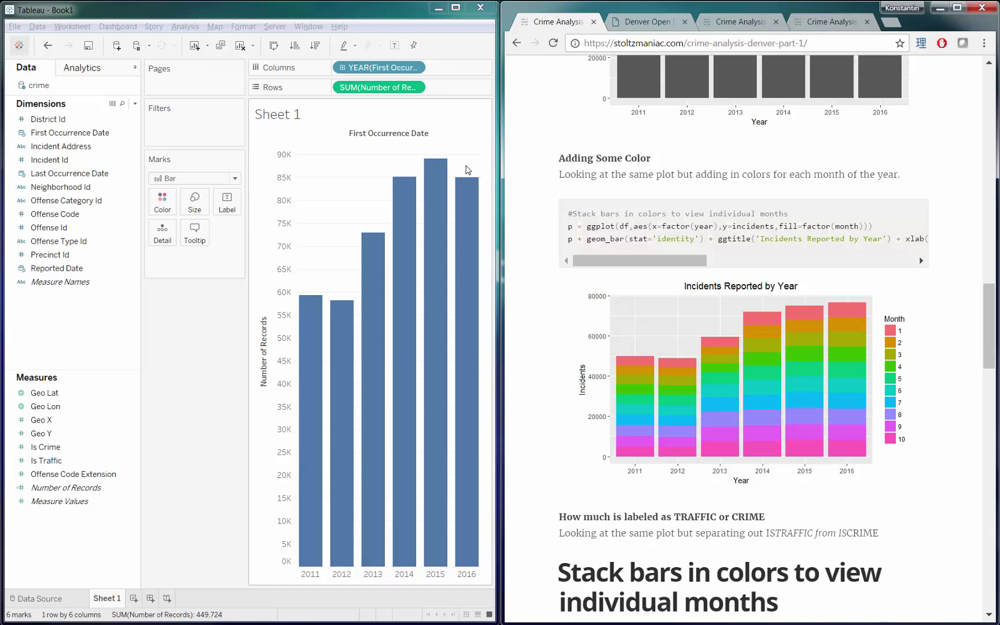
pyautogui.moveTo(87, 133); pyautogui.dragTo(168, 209)
pyautogui.moveTo(168, 210); pyautogui.dragTo(164, 208)
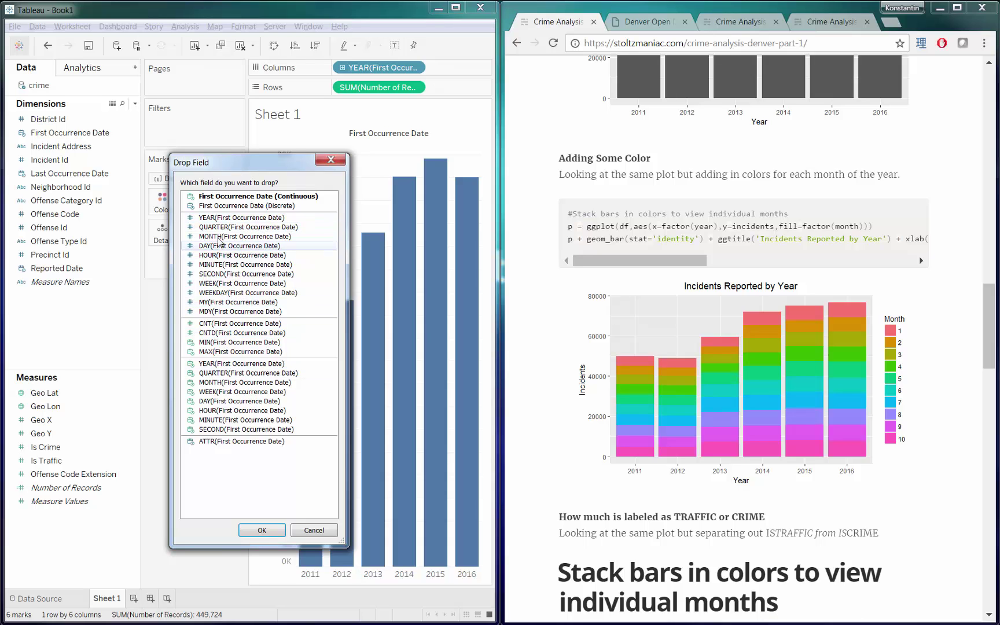
pyautogui.doubleClick(232, 236)
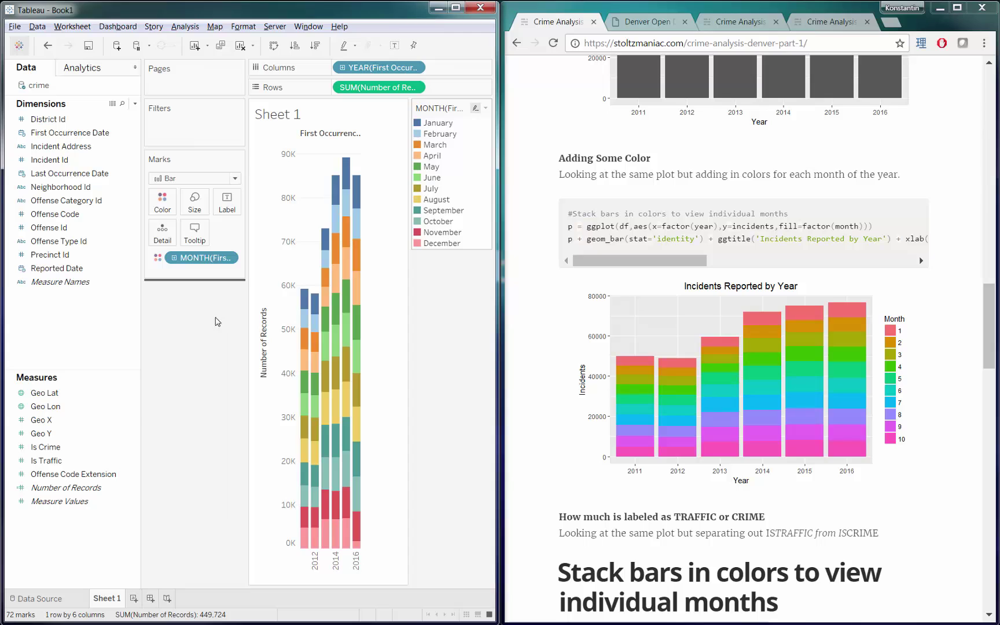
pyautogui.moveTo(220, 323); pyautogui.dragTo(242, 308)
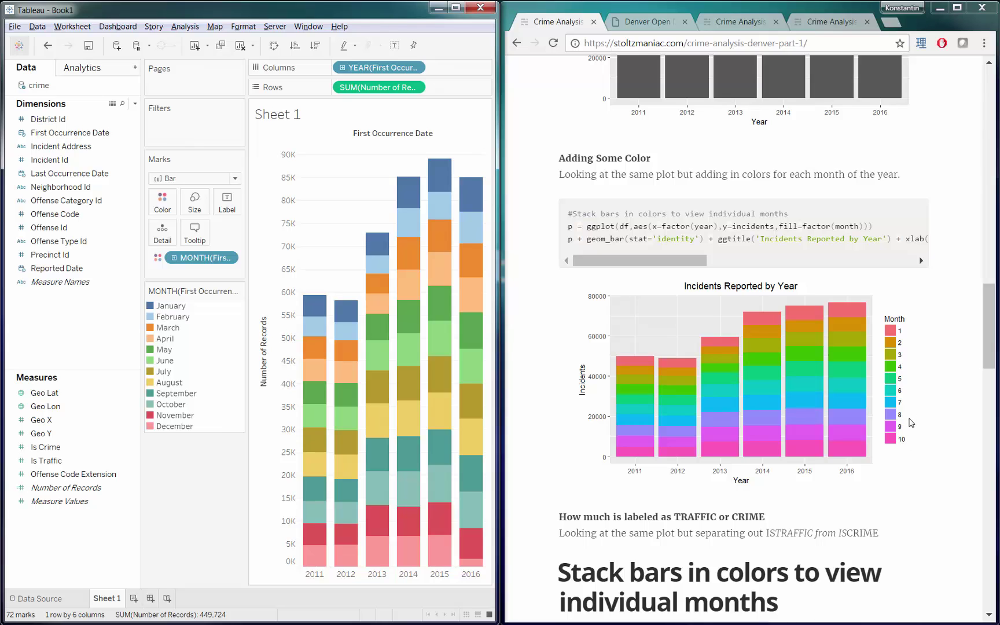
# Compare the article's maxMonthYTD code and month-colored chart with the monthly segments of the 2016 bar in Sheet 1.
pyautogui.click(936, 415)
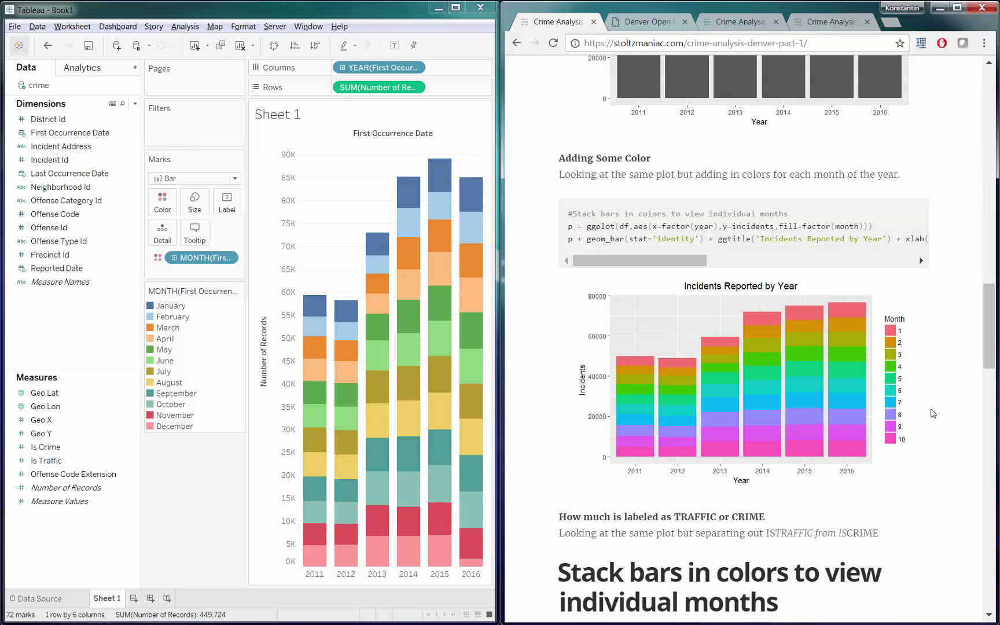
pyautogui.scroll(7, 935, 414)
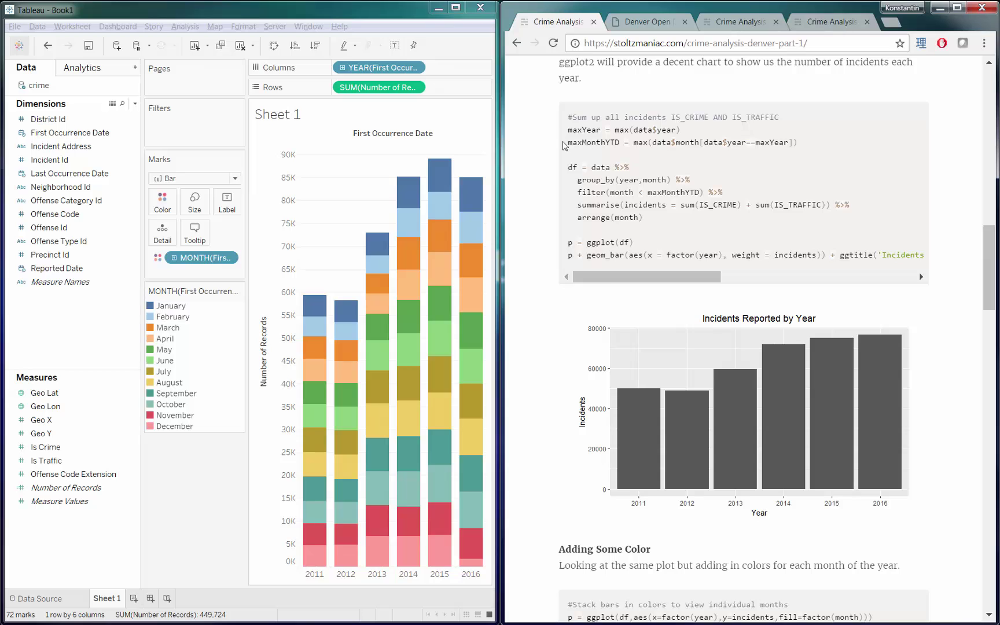
pyautogui.moveTo(568, 142); pyautogui.dragTo(800, 140)
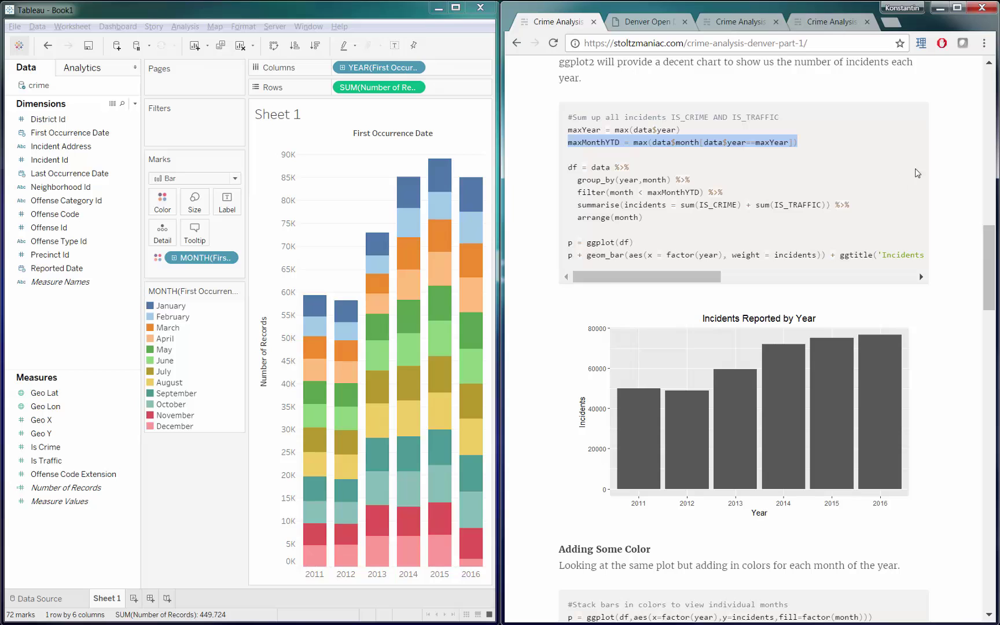
pyautogui.click(949, 187)
pyautogui.scroll(-1, 950, 187)
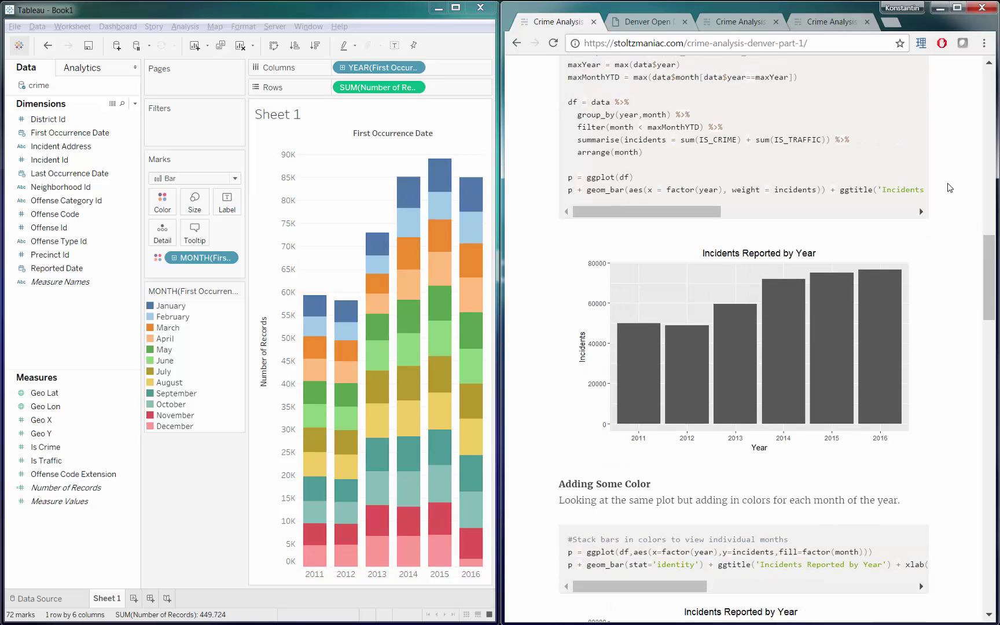
pyautogui.scroll(-4, 940, 184)
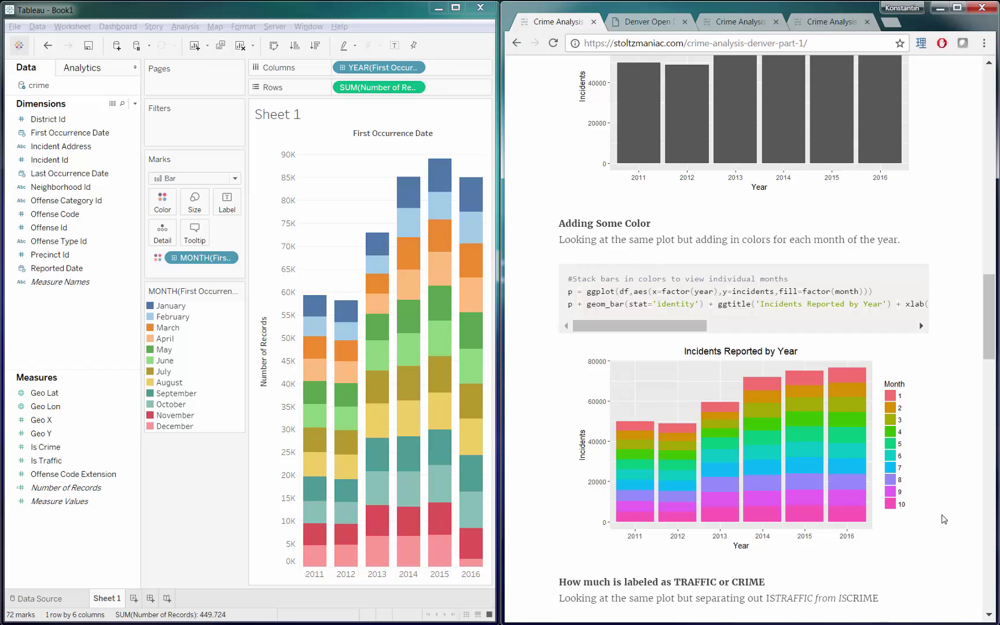
pyautogui.moveTo(470, 570)
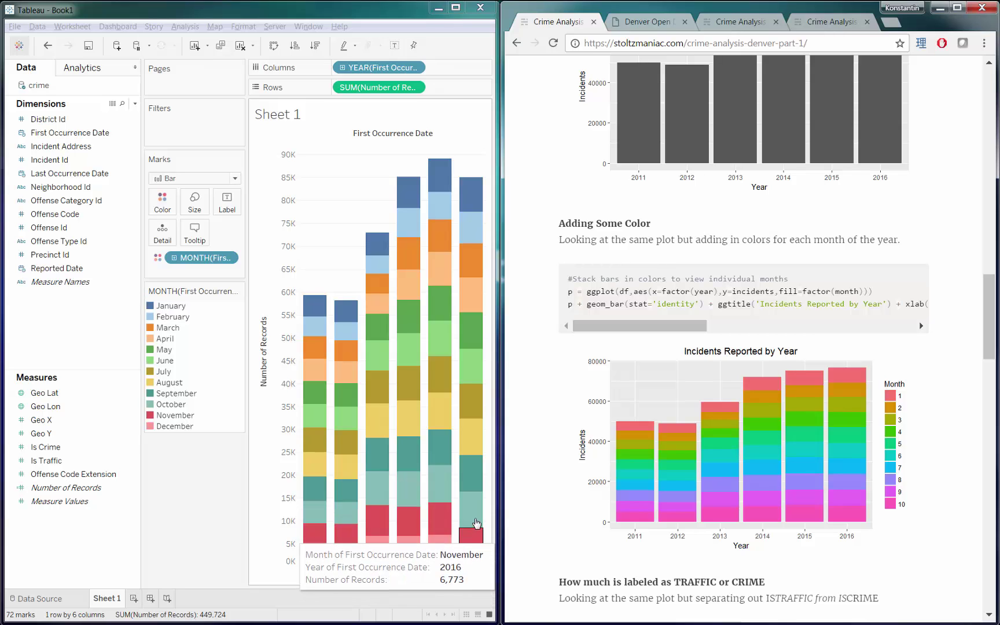
pyautogui.moveTo(478, 508)
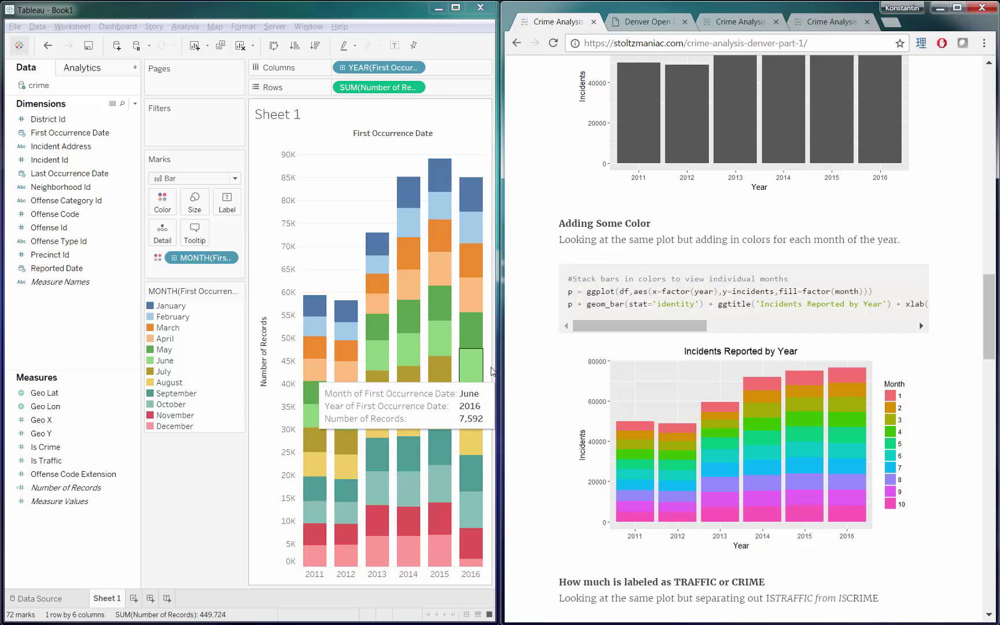
# Change the mark type to Line and exclude the December 2016 point from the chart.
pyautogui.click(194, 178)
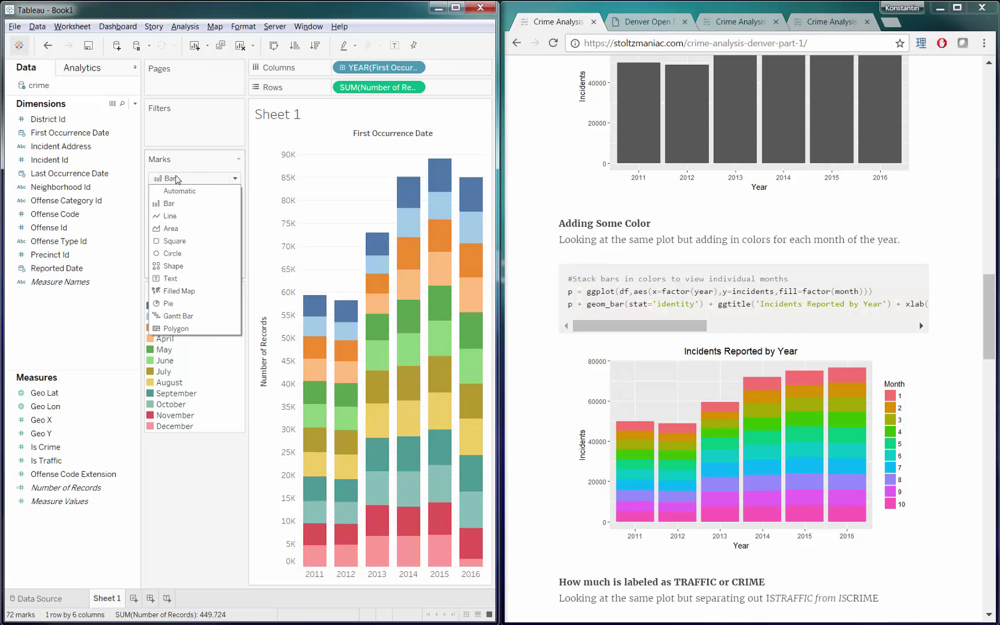
pyautogui.click(197, 203)
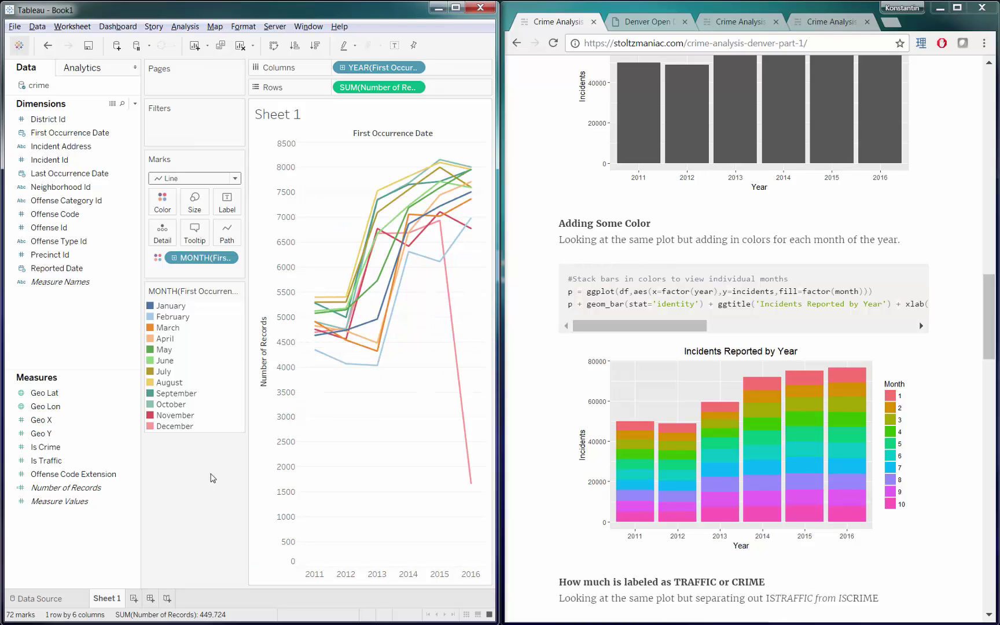
pyautogui.moveTo(474, 487)
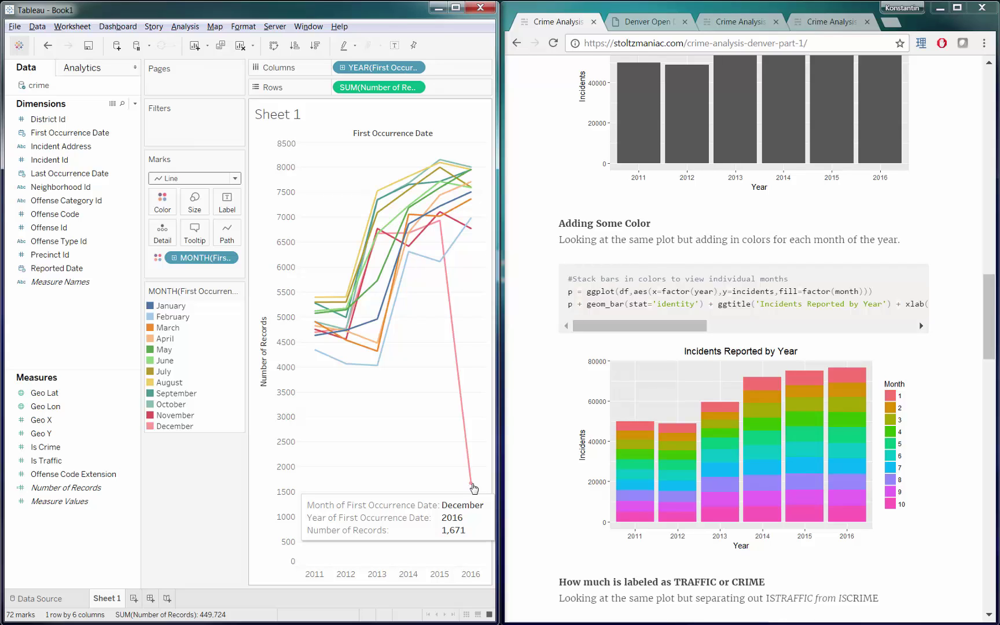
pyautogui.rightClick(473, 485)
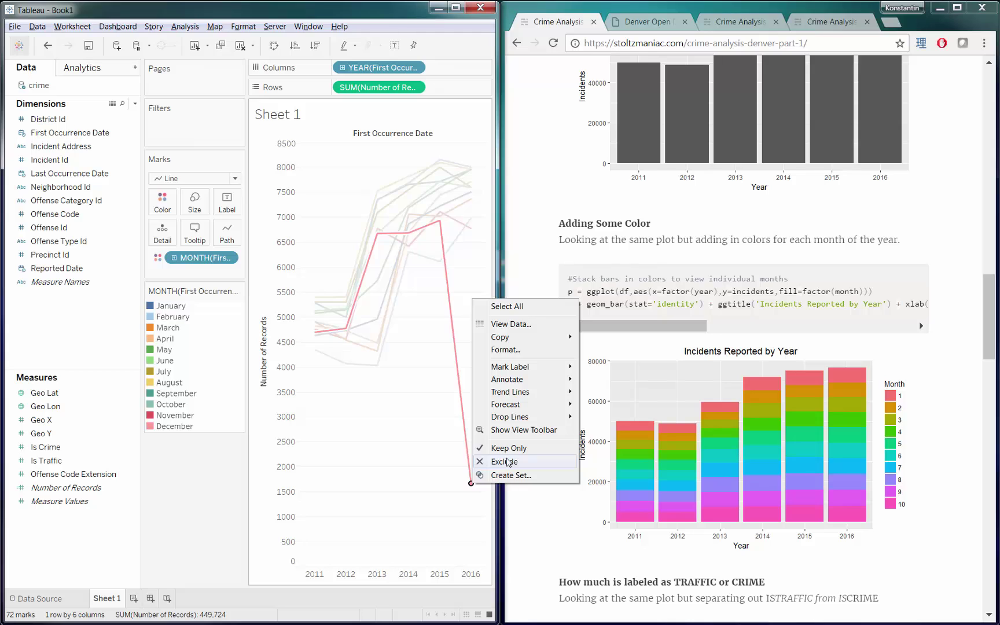
pyautogui.click(509, 463)
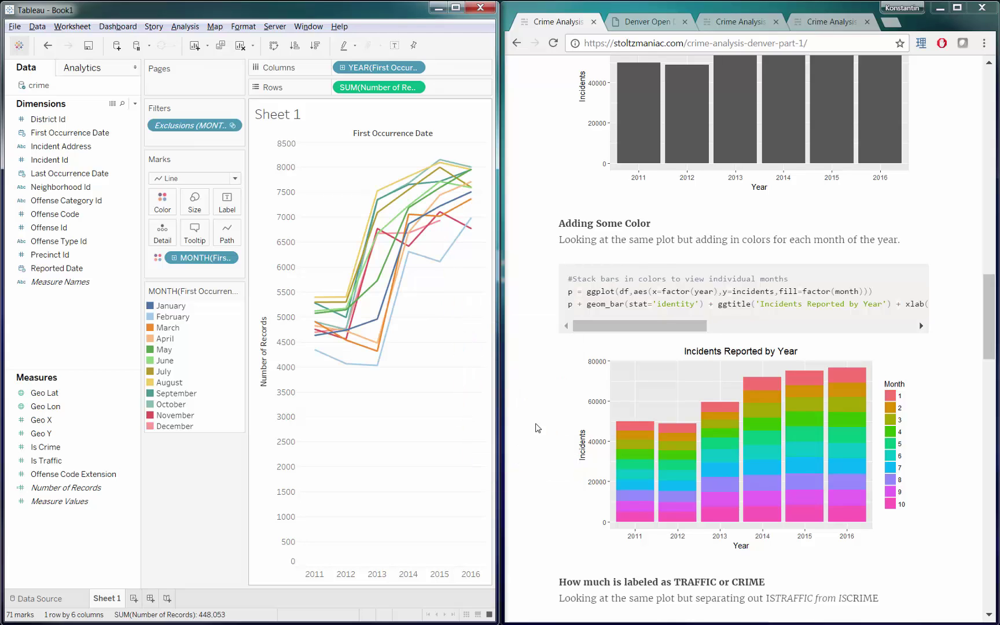
pyautogui.moveTo(443, 229)
# Consult the article's Crime versus Traffic chart and convert the Is Crime measure into a dimension.
pyautogui.click(536, 376)
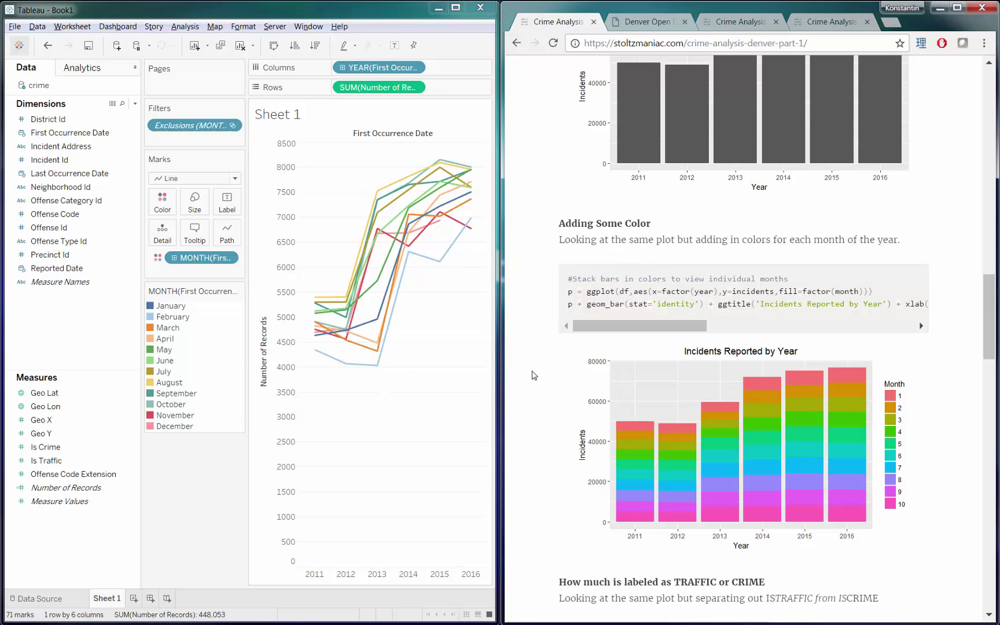
pyautogui.scroll(-3, 534, 375)
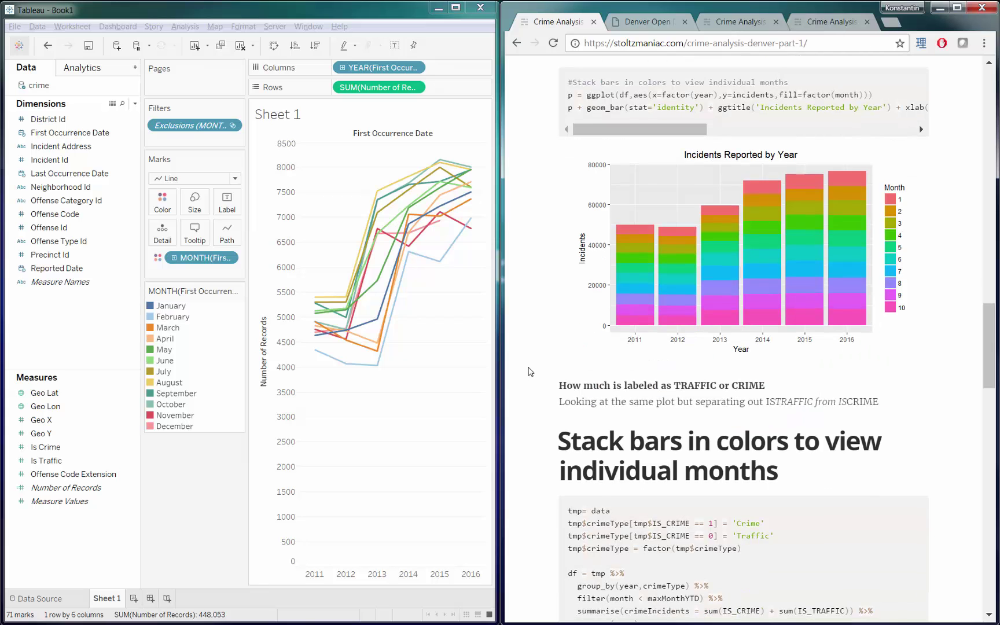
pyautogui.scroll(-5, 533, 375)
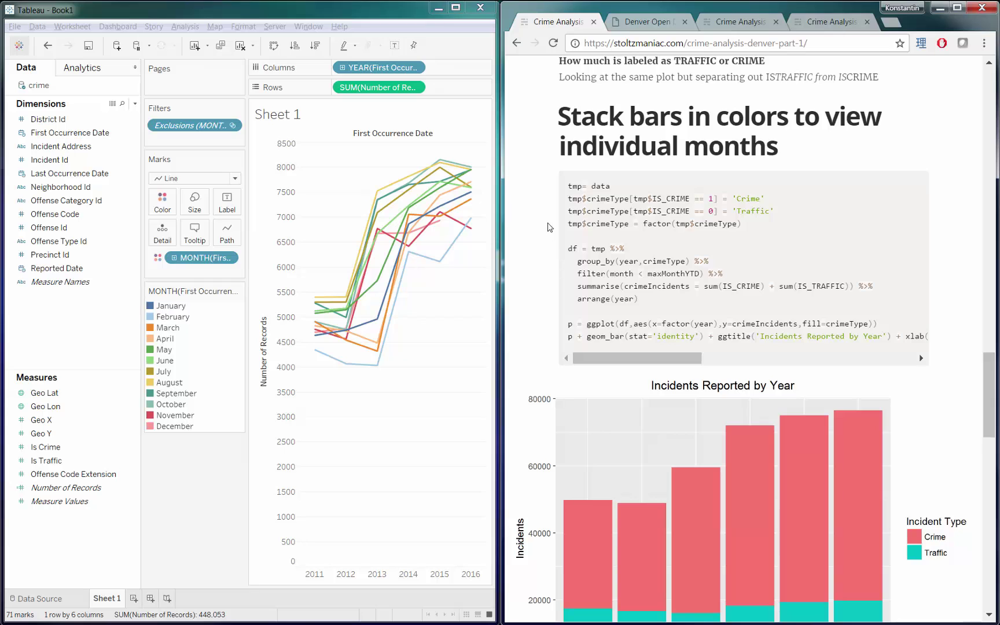
pyautogui.scroll(-2, 521, 203)
pyautogui.scroll(-2, 513, 218)
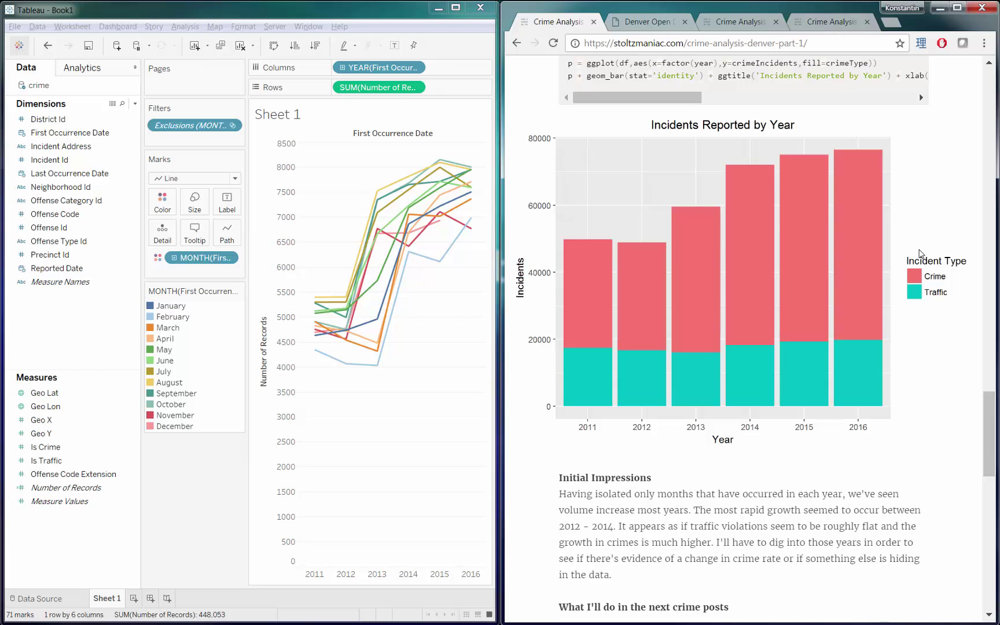
pyautogui.click(90, 243)
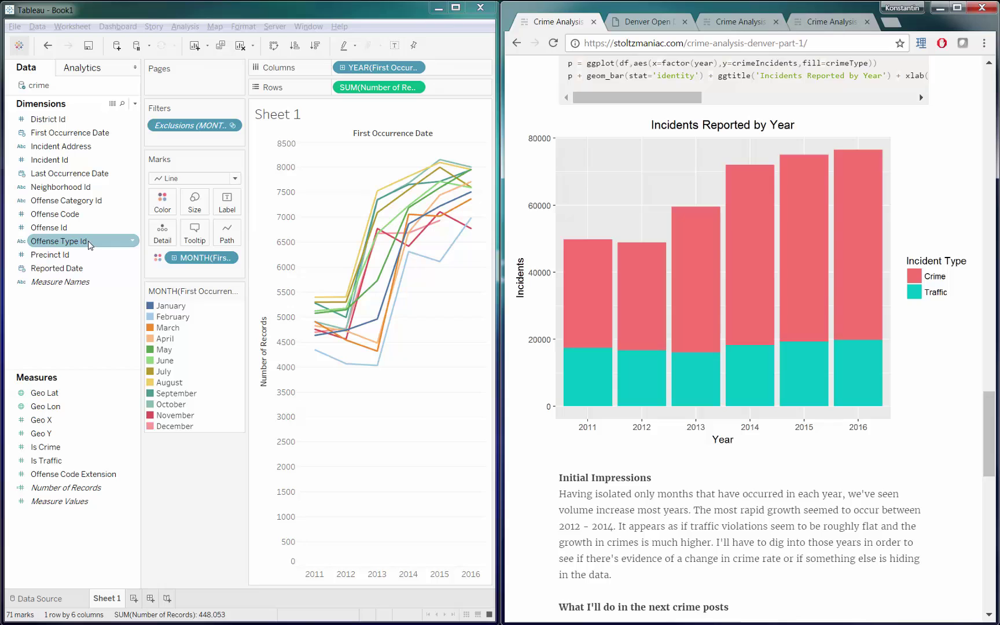
pyautogui.click(68, 450)
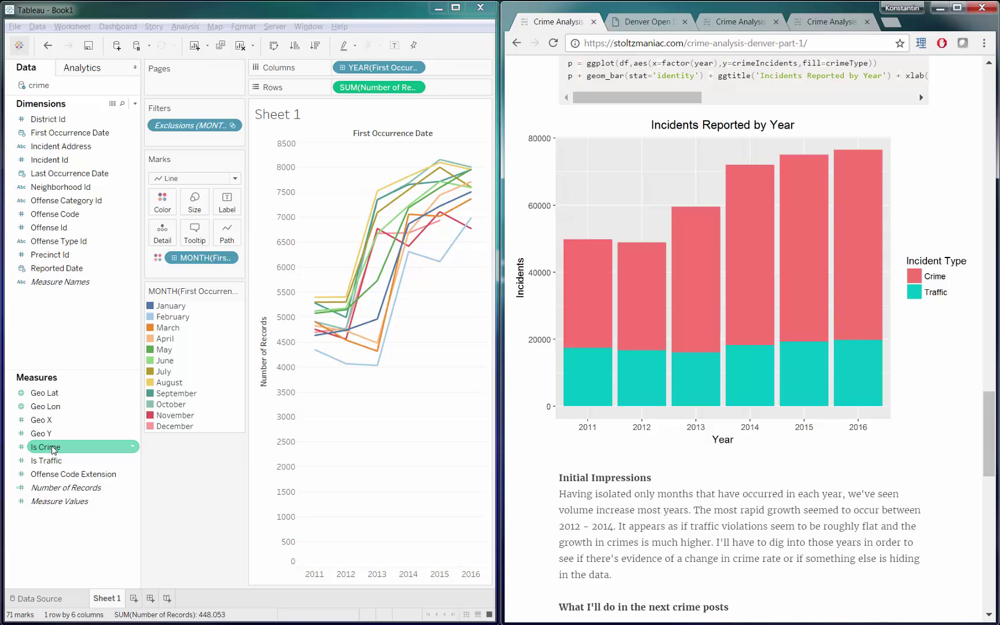
pyautogui.moveTo(53, 450); pyautogui.dragTo(79, 332)
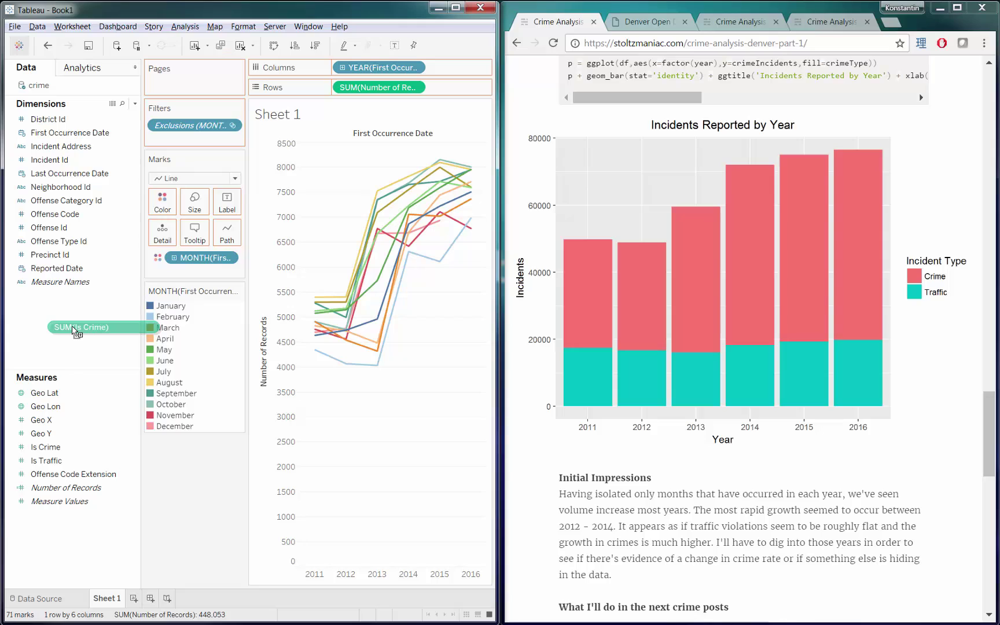
pyautogui.moveTo(74, 330); pyautogui.dragTo(78, 330)
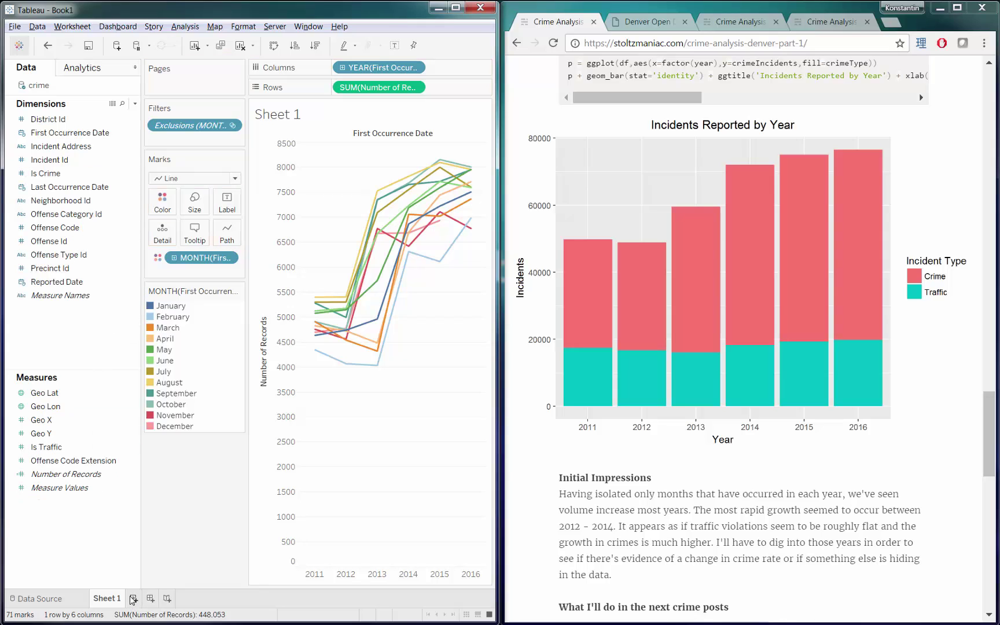
# Duplicate Sheet 1 and color the duplicate's marks by Is Crime instead of month.
pyautogui.rightClick(105, 602)
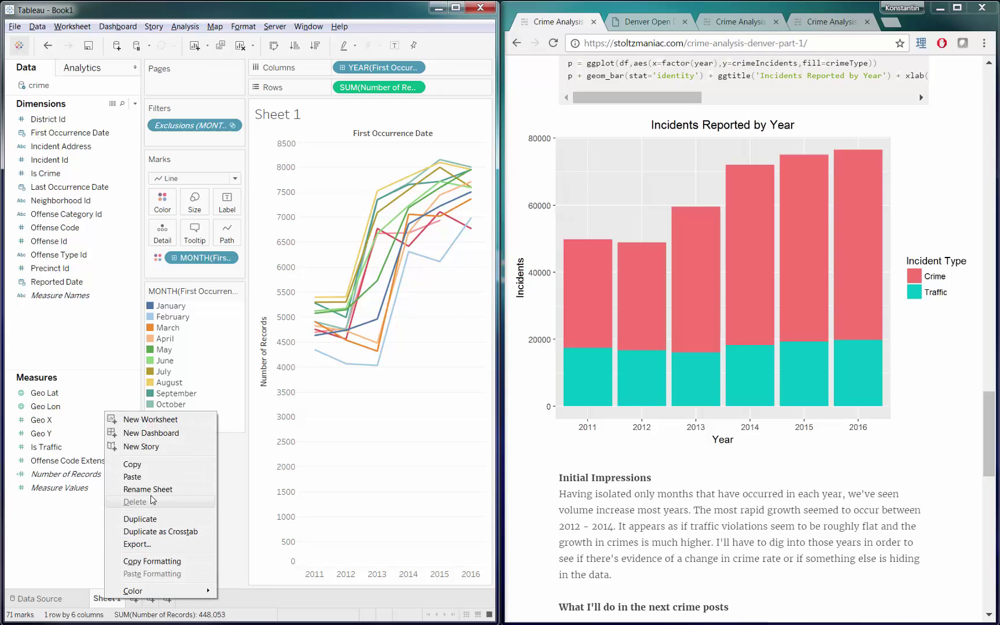
pyautogui.click(152, 519)
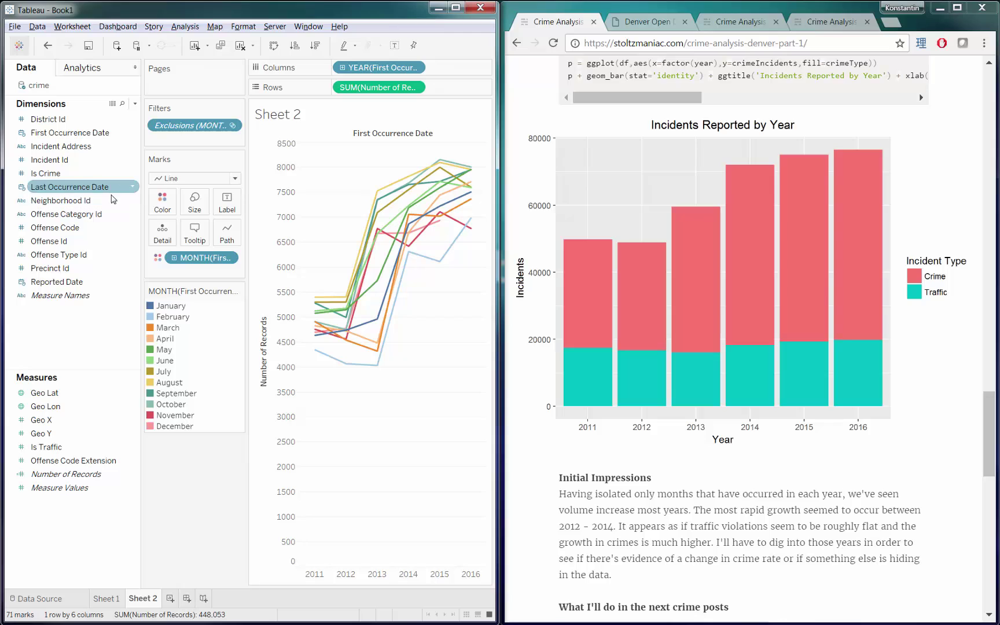
pyautogui.moveTo(113, 173); pyautogui.dragTo(163, 200)
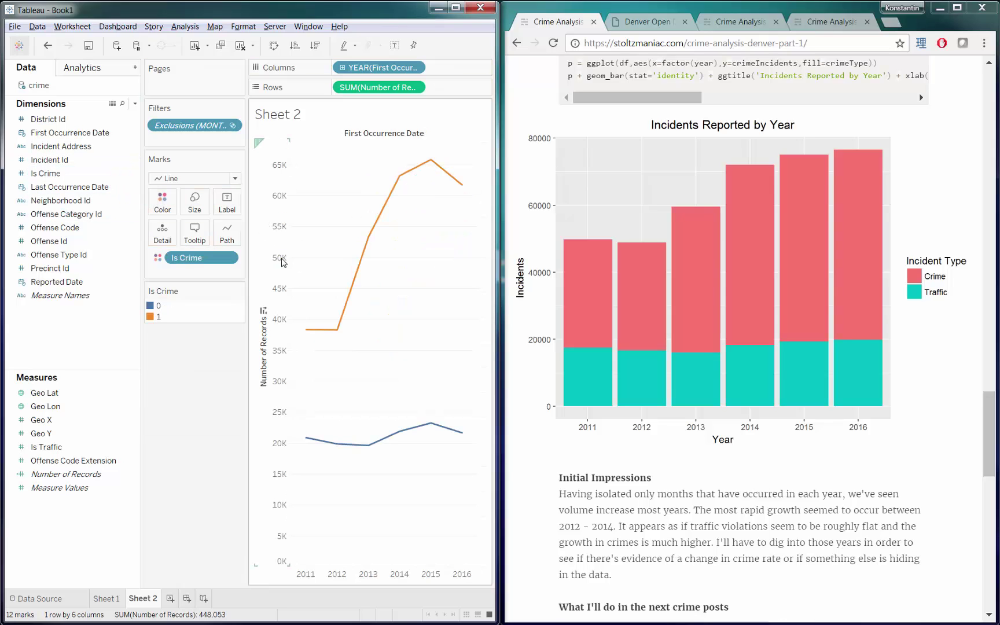
# Change Sheet 2's Is Crime lines to stacked bars.
pyautogui.moveTo(394, 206)
pyautogui.moveTo(454, 183)
pyautogui.click(191, 179)
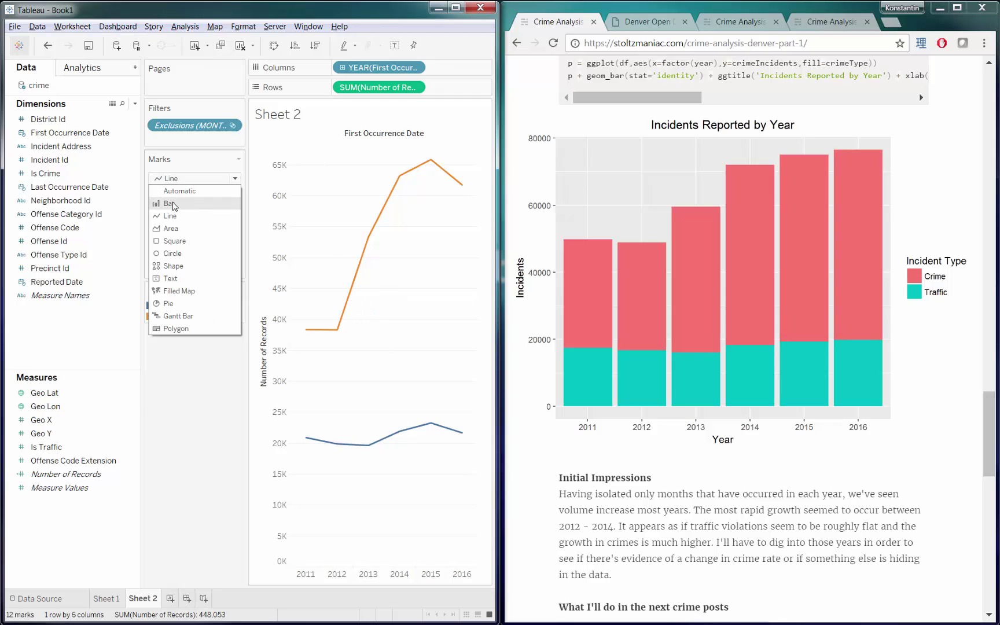
pyautogui.click(171, 204)
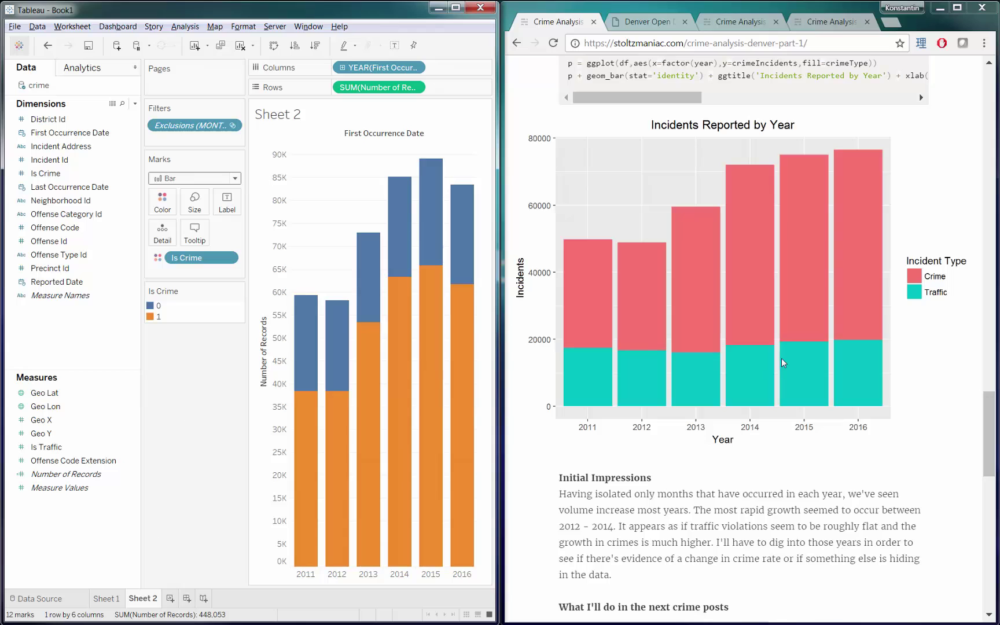
# Check the incident type legend in the article's chart and give Is Crime value 0 the alias Traffic.
pyautogui.click(925, 364)
pyautogui.scroll(1, 924, 364)
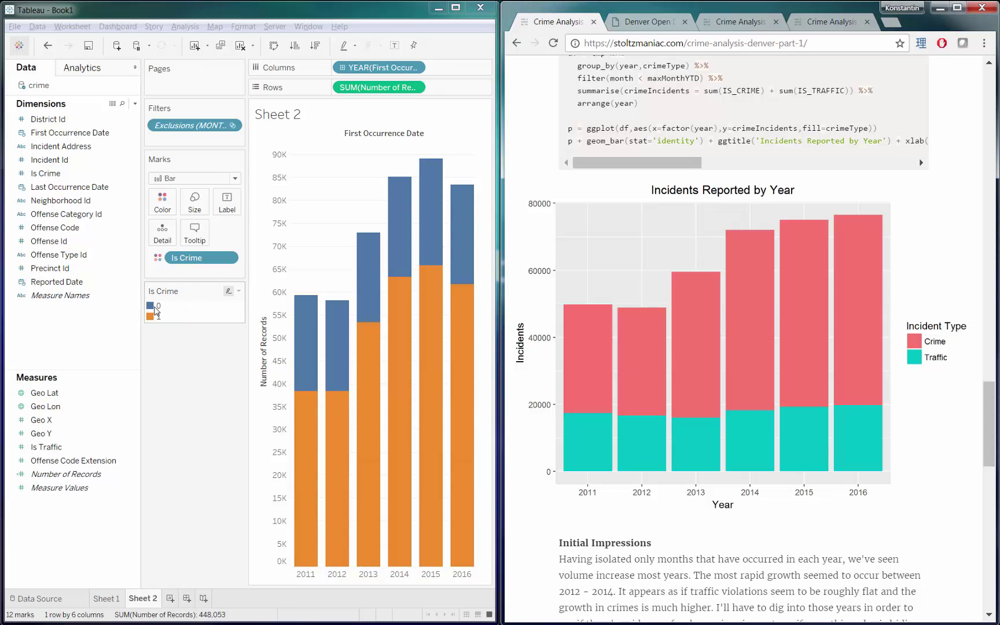
pyautogui.rightClick(155, 311)
pyautogui.click(194, 374)
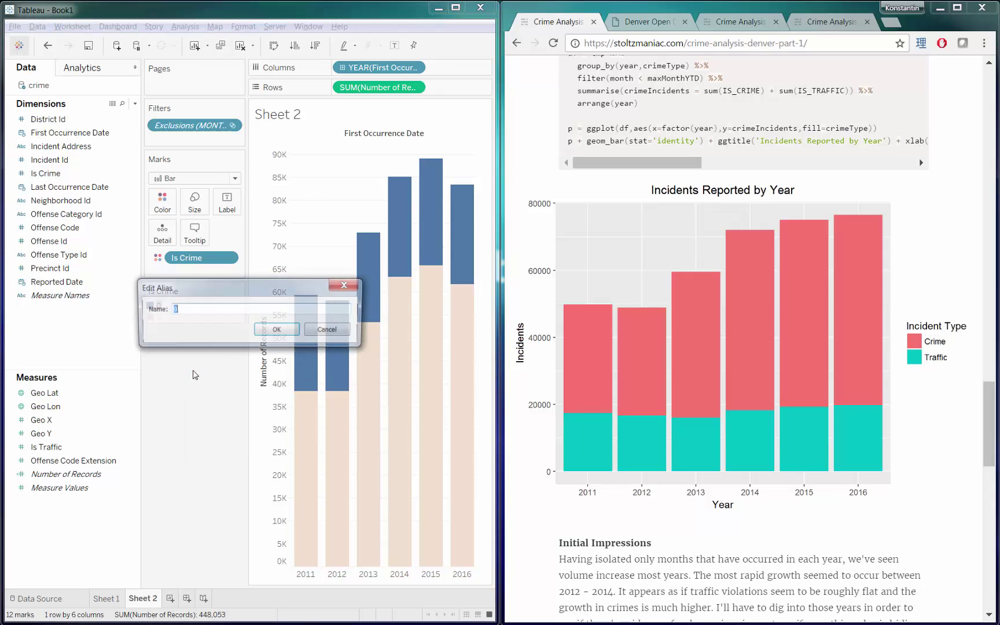
pyautogui.moveTo(276, 293); pyautogui.dragTo(277, 390)
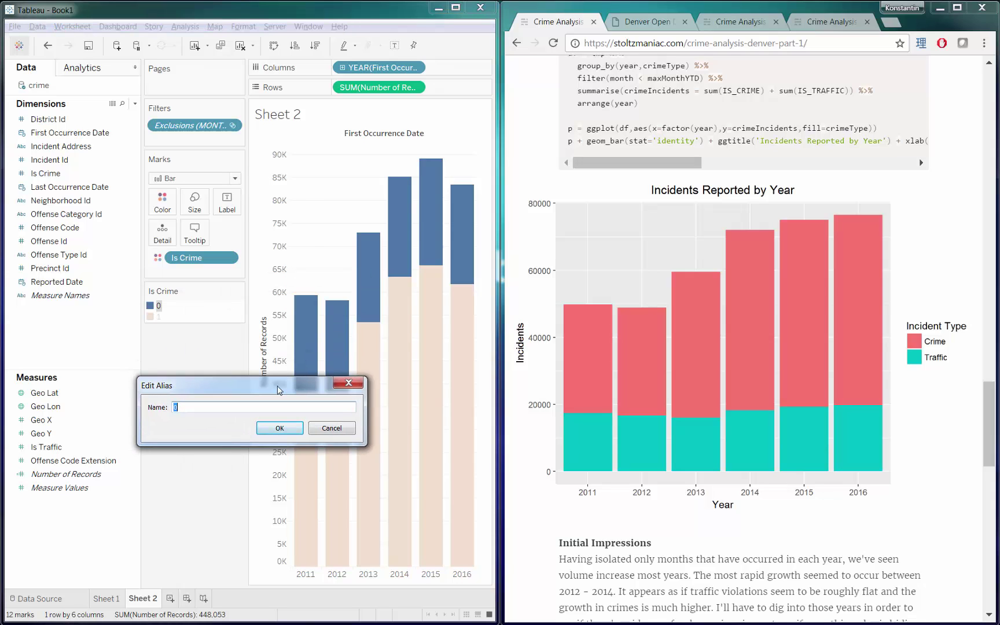
pyautogui.write('Traffic')
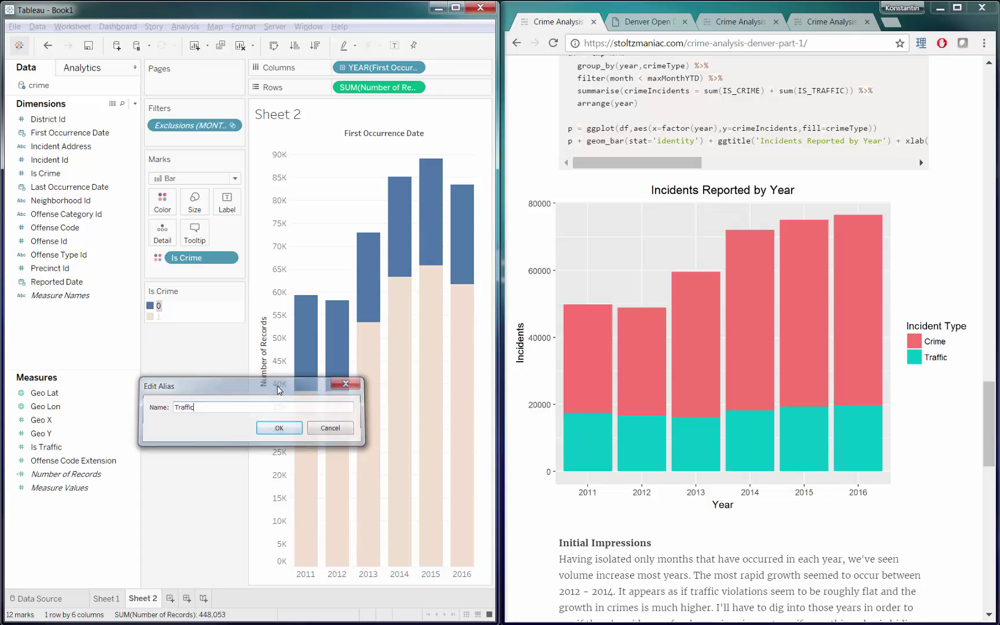
pyautogui.press('Return')
# Give Is Crime value 1 the alias Crime.
pyautogui.rightClick(160, 322)
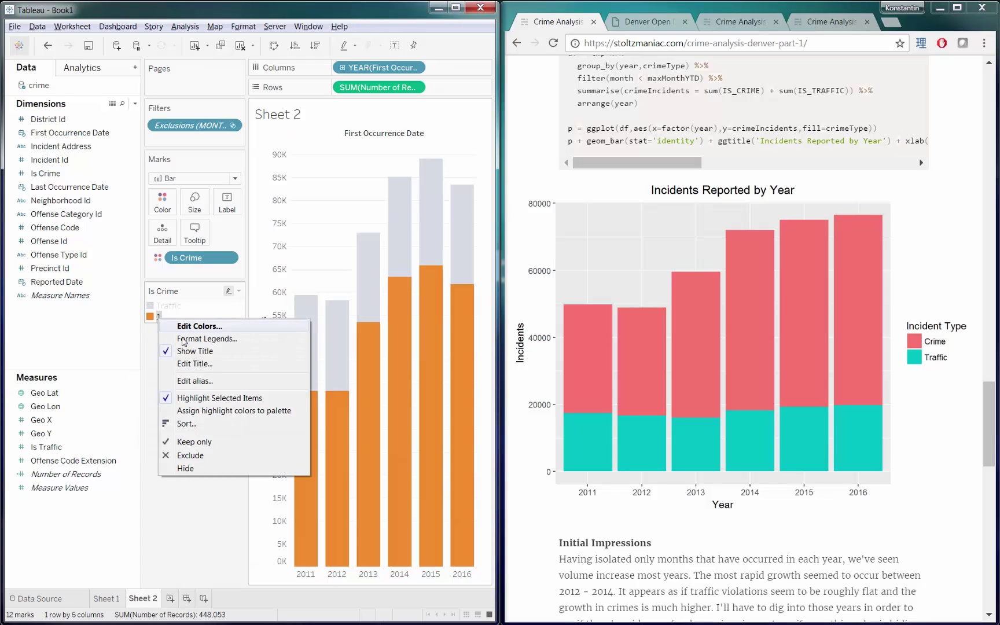
pyautogui.click(200, 383)
pyautogui.write('C')
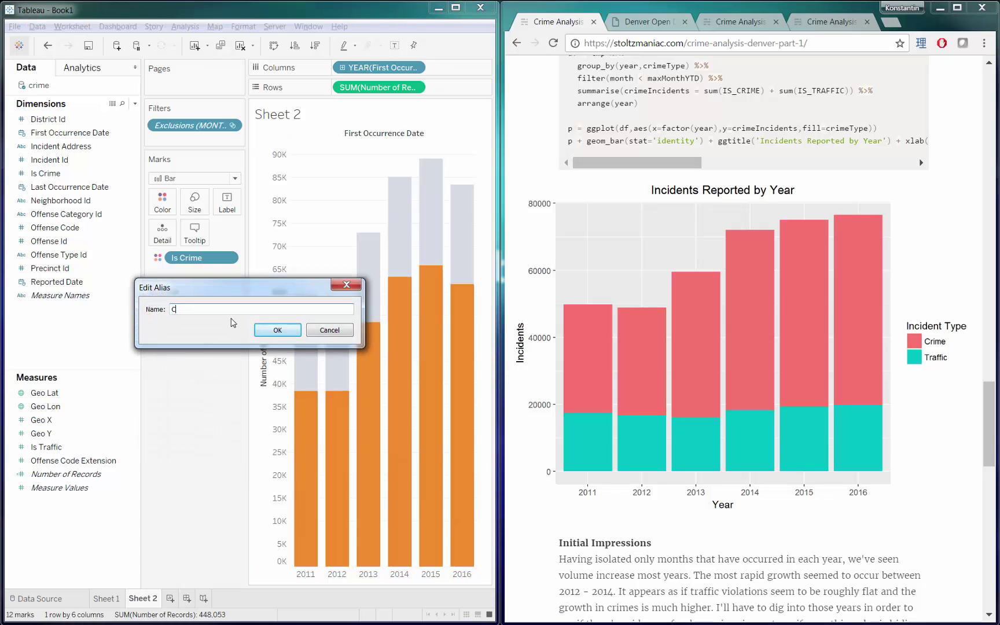
pyautogui.write('rime')
pyautogui.press('Return')
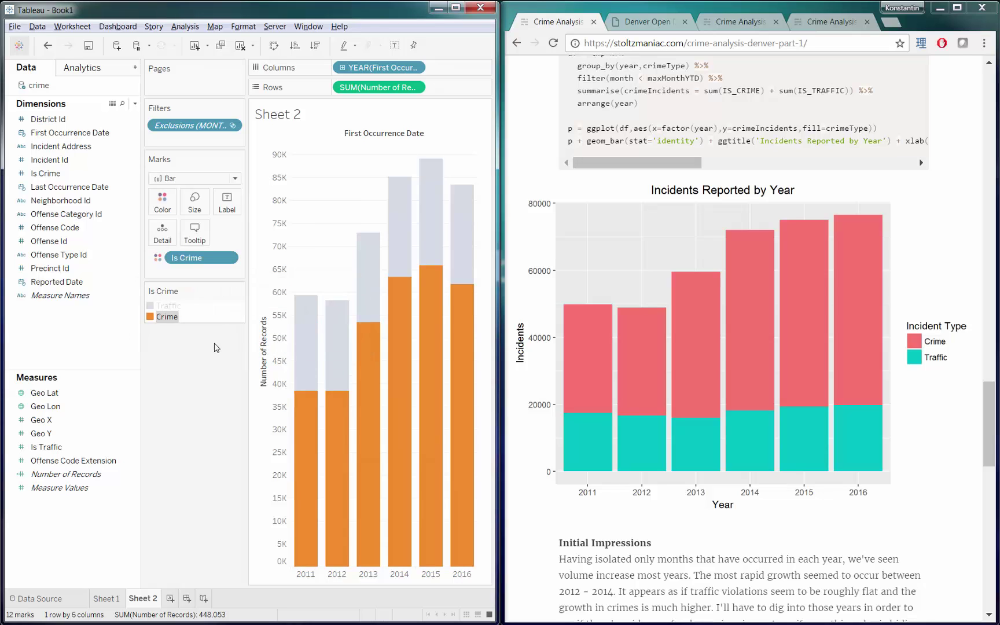
# Reorder the Is Crime legend so Crime comes before Traffic, stacking Crime on top of Traffic in the bars.
pyautogui.click(216, 347)
pyautogui.click(164, 316)
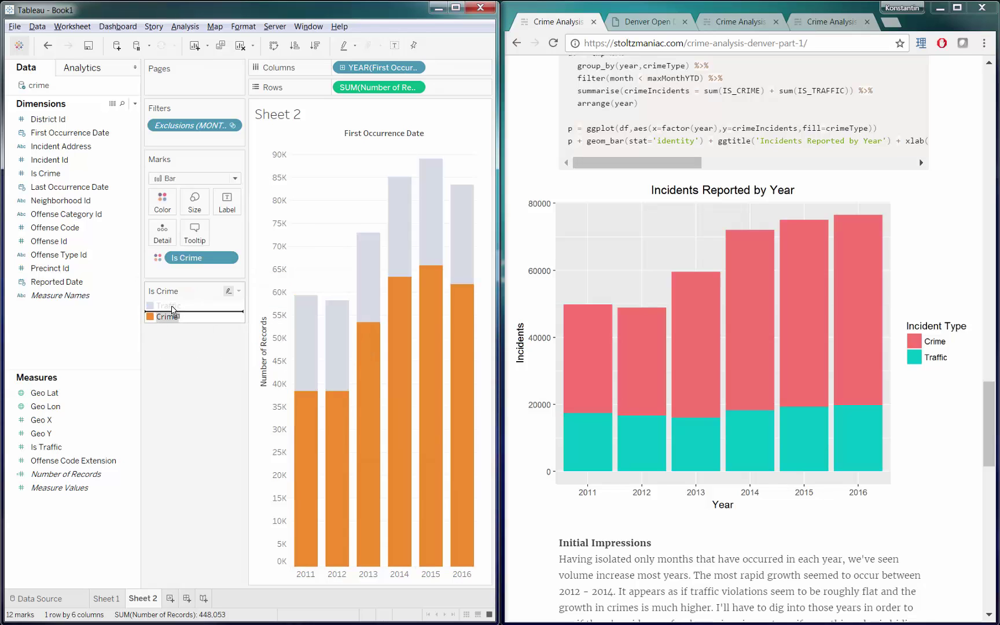
pyautogui.moveTo(183, 337); pyautogui.dragTo(185, 340)
pyautogui.click(204, 342)
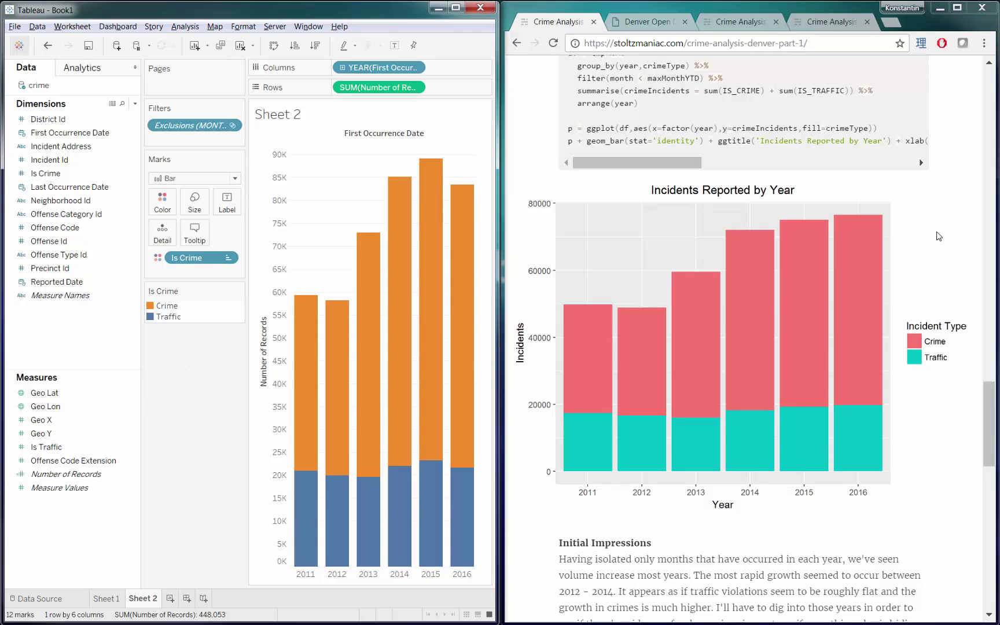
# Review the rest of the Part 1 article, including its R code, initial impressions and plans for the next posts.
pyautogui.click(939, 236)
pyautogui.scroll(-4, 939, 236)
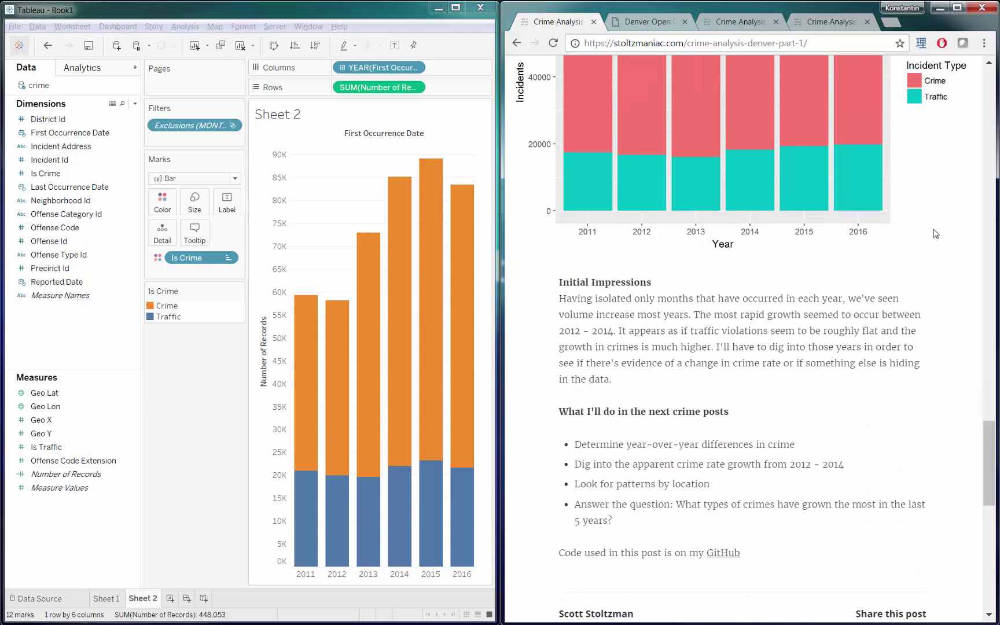
pyautogui.scroll(-2, 937, 268)
pyautogui.scroll(10, 815, 238)
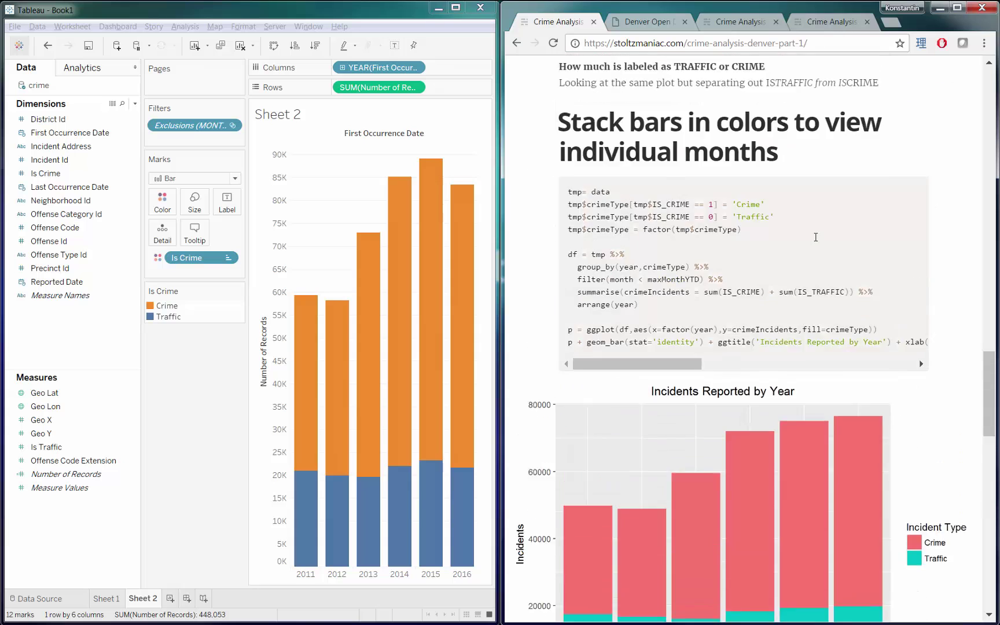
pyautogui.scroll(-5, 815, 237)
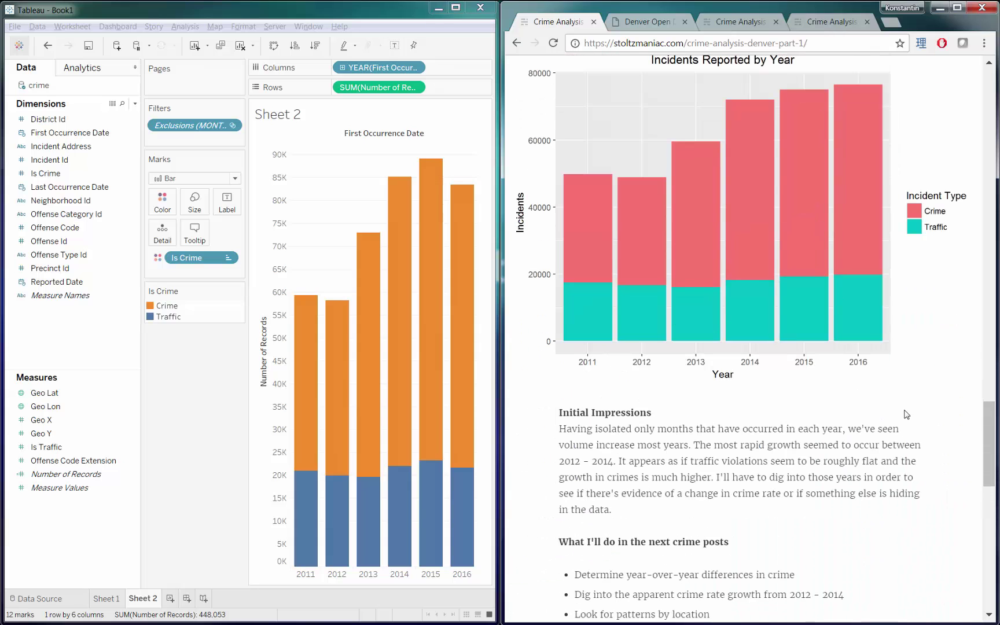
pyautogui.scroll(-5, 906, 414)
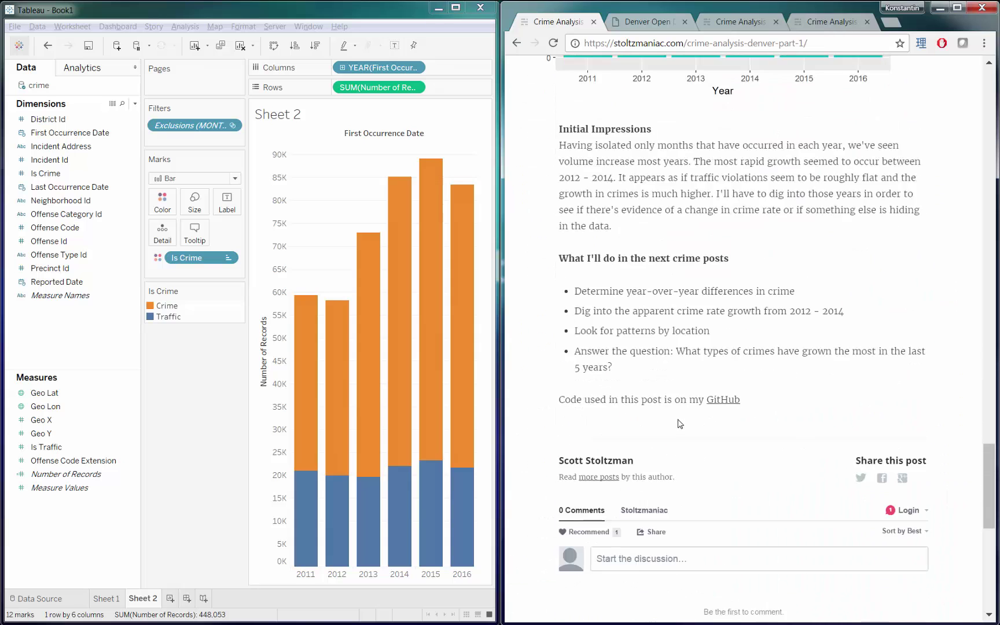
pyautogui.scroll(-3, 680, 424)
# Open the Crime Analysis - Denver-Part 2 article and examine its aims and the Crime Volume by Year chart.
pyautogui.click(732, 22)
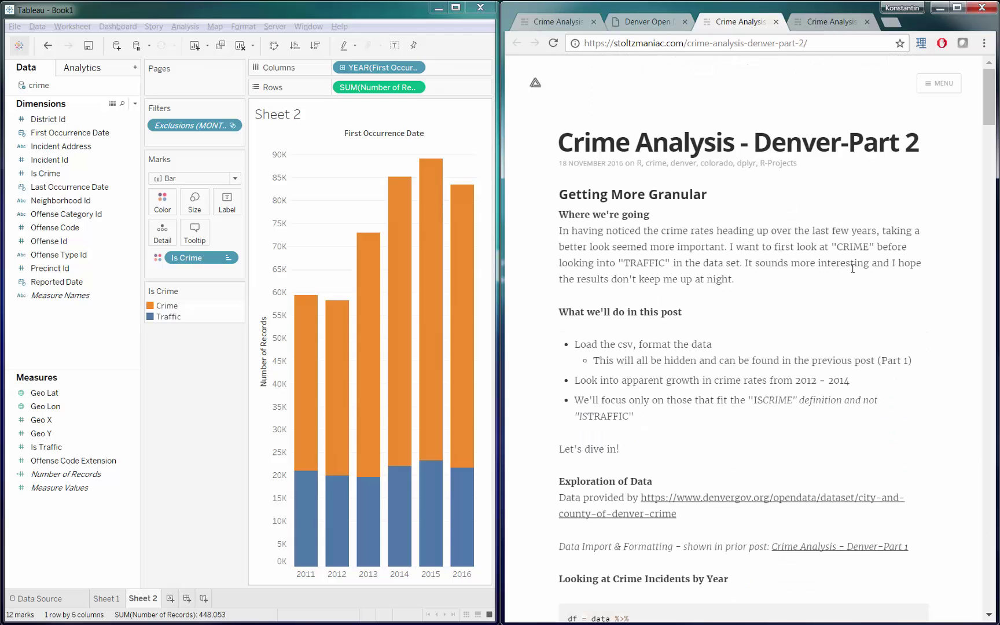
pyautogui.scroll(-3, 853, 281)
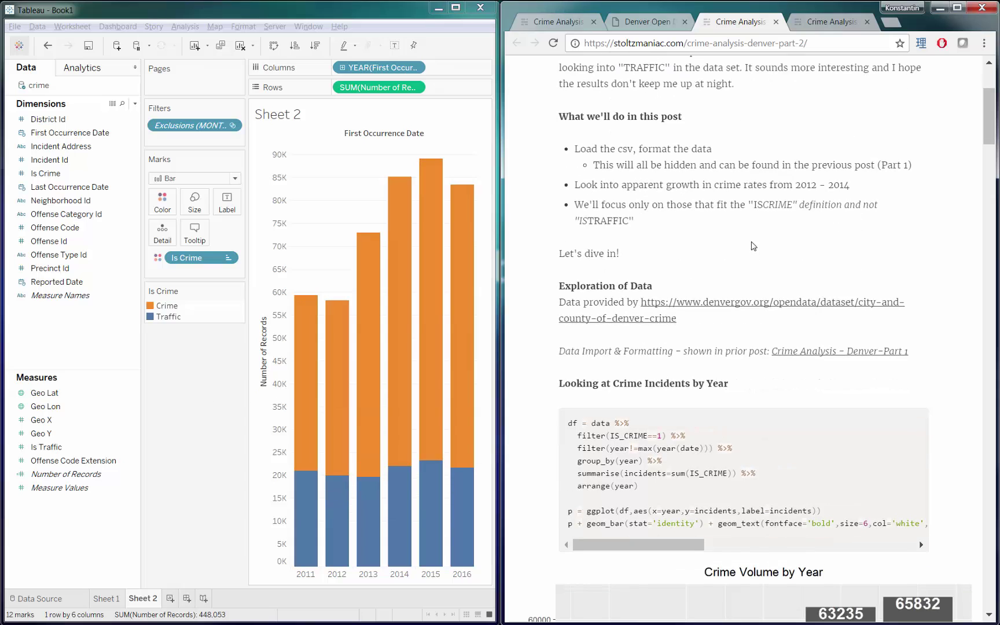
pyautogui.scroll(-1, 753, 255)
pyautogui.moveTo(566, 184); pyautogui.dragTo(657, 188)
pyautogui.click(657, 188)
pyautogui.scroll(-3, 792, 189)
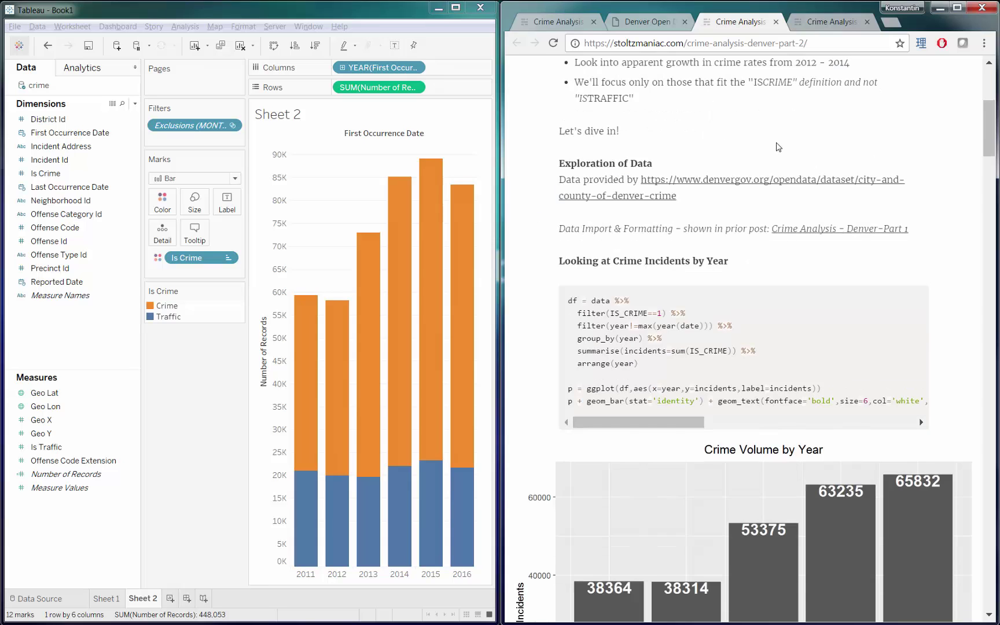
pyautogui.scroll(-2, 886, 153)
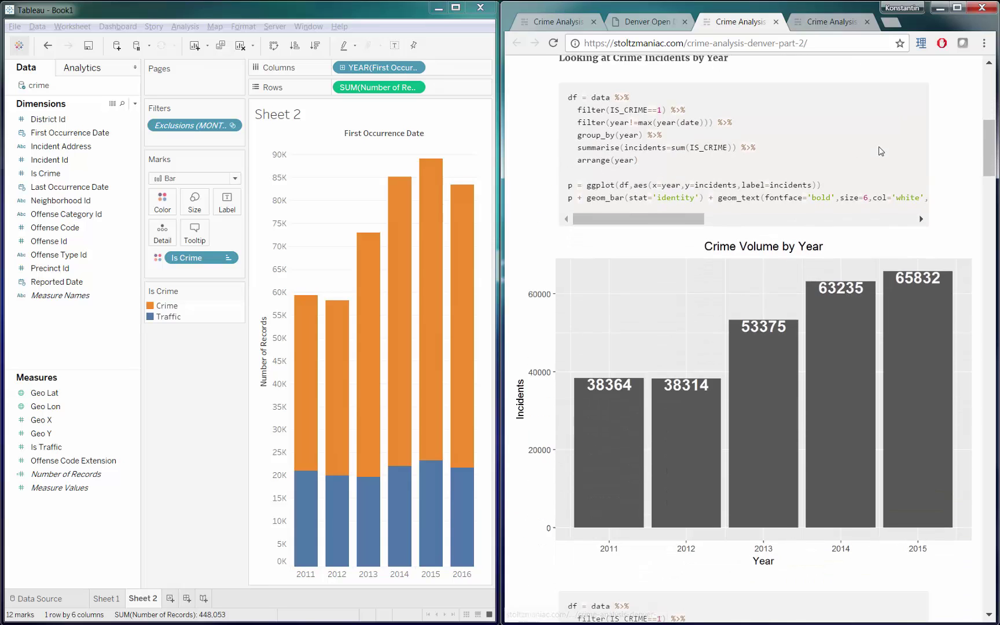
# Keep only Crime in Sheet 2's chart and show value labels on the bars, following the article's Crime Volume by Year chart.
pyautogui.rightClick(166, 306)
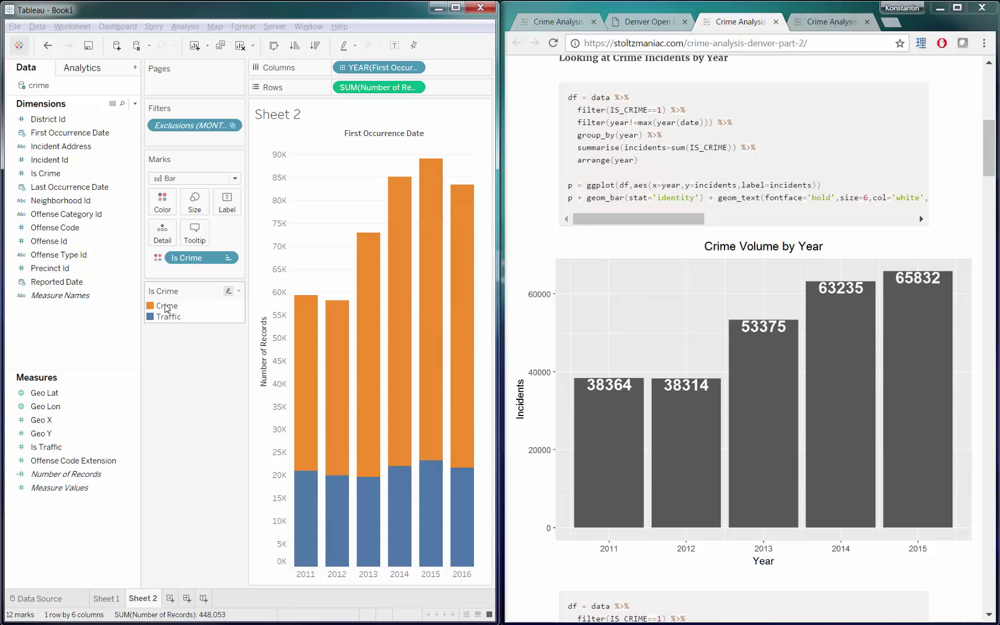
pyautogui.click(201, 440)
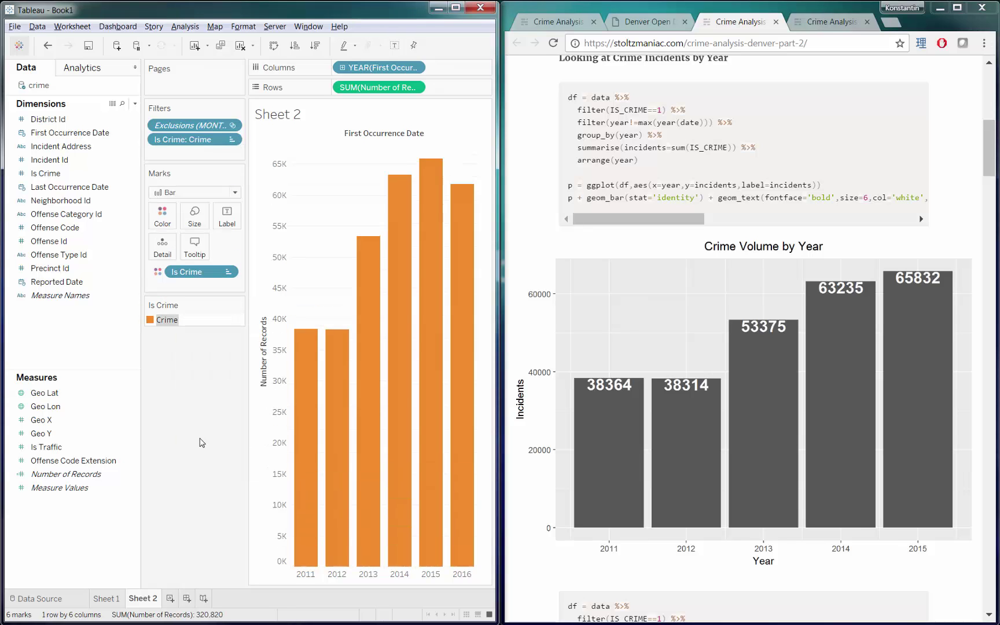
pyautogui.moveTo(572, 97); pyautogui.dragTo(669, 172)
pyautogui.click(529, 208)
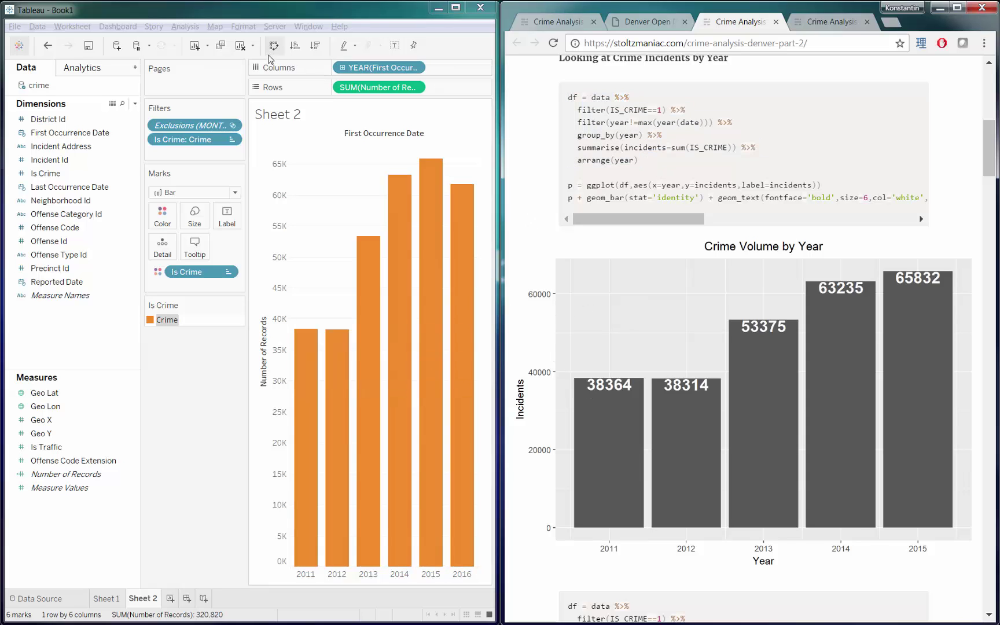
pyautogui.click(393, 44)
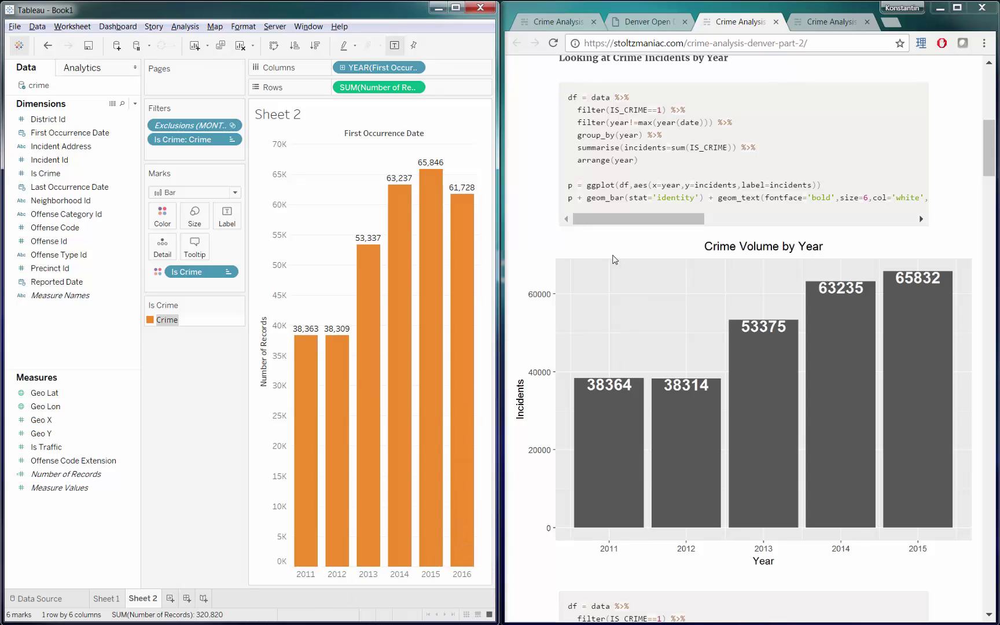
# Examine the article's Crime Percentage Change Year-Over-Year chart and the R formula that calculates YoYPercentageChange.
pyautogui.click(530, 204)
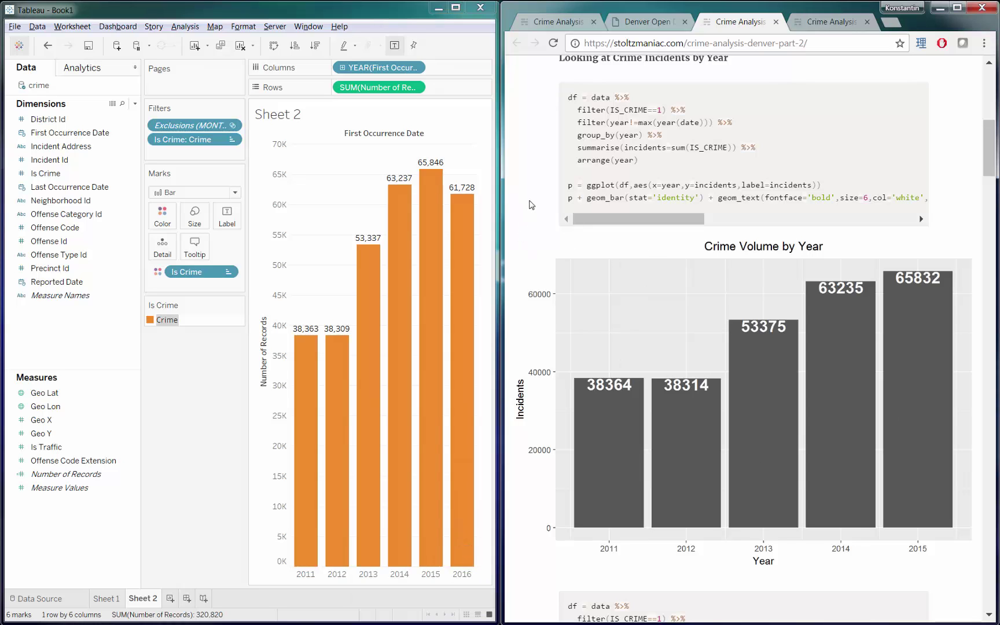
pyautogui.scroll(-7, 530, 204)
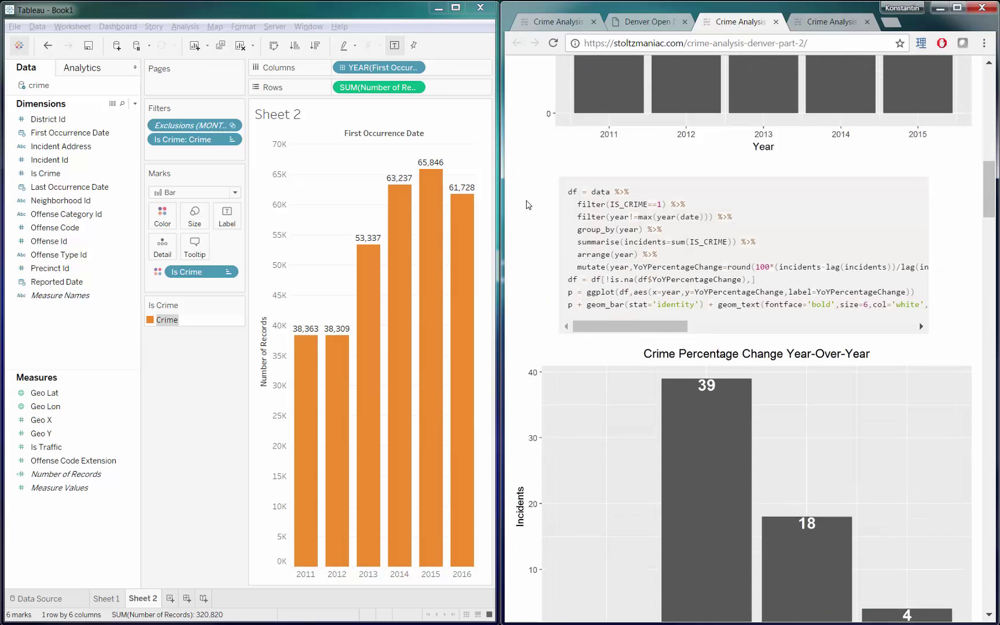
pyautogui.scroll(-3, 528, 204)
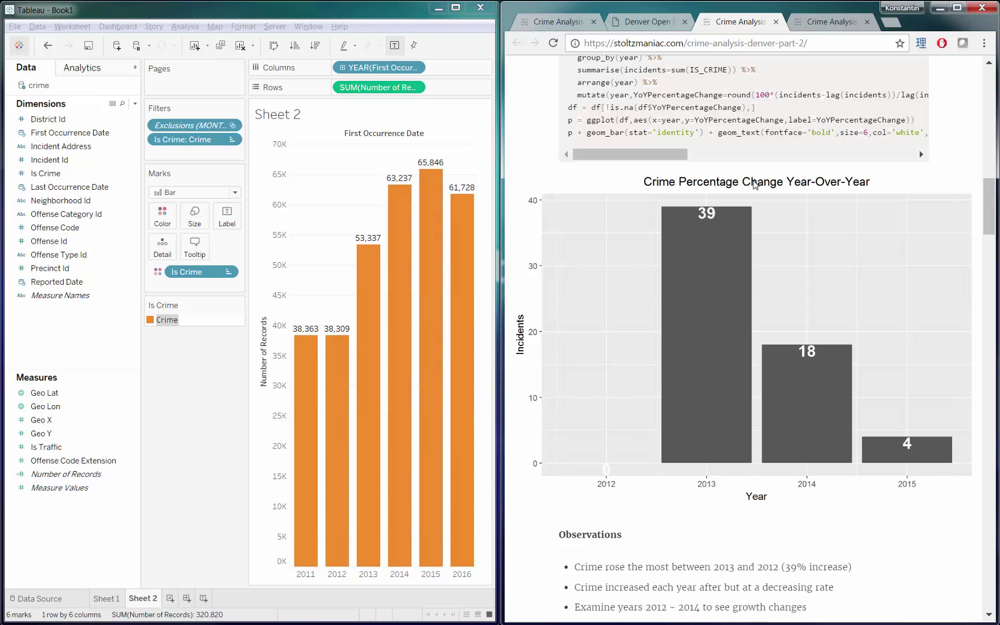
pyautogui.scroll(2, 540, 153)
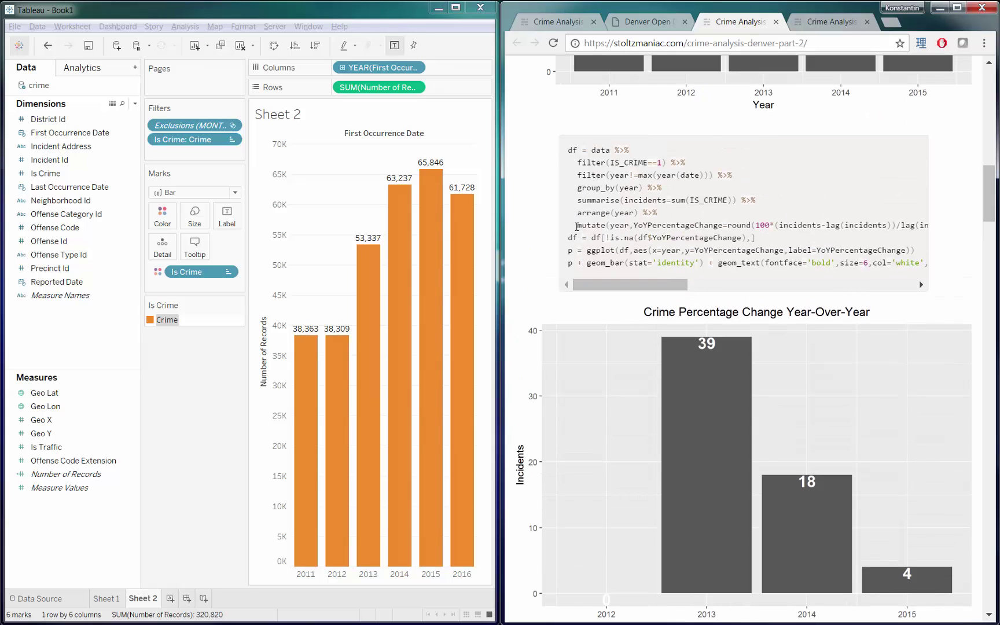
pyautogui.moveTo(577, 226); pyautogui.dragTo(928, 228)
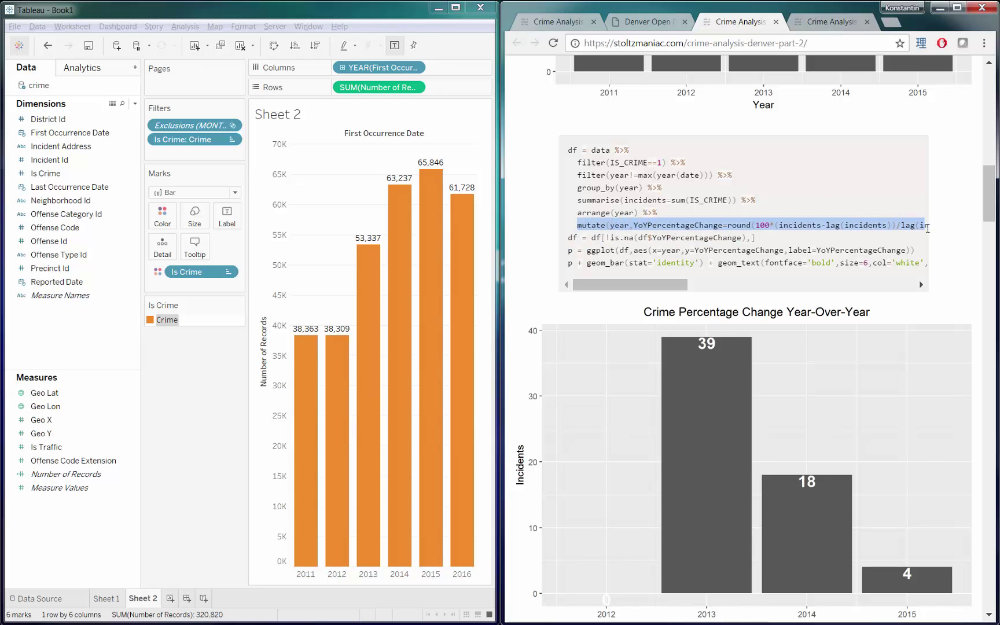
pyautogui.hscroll(5, 627, 292)
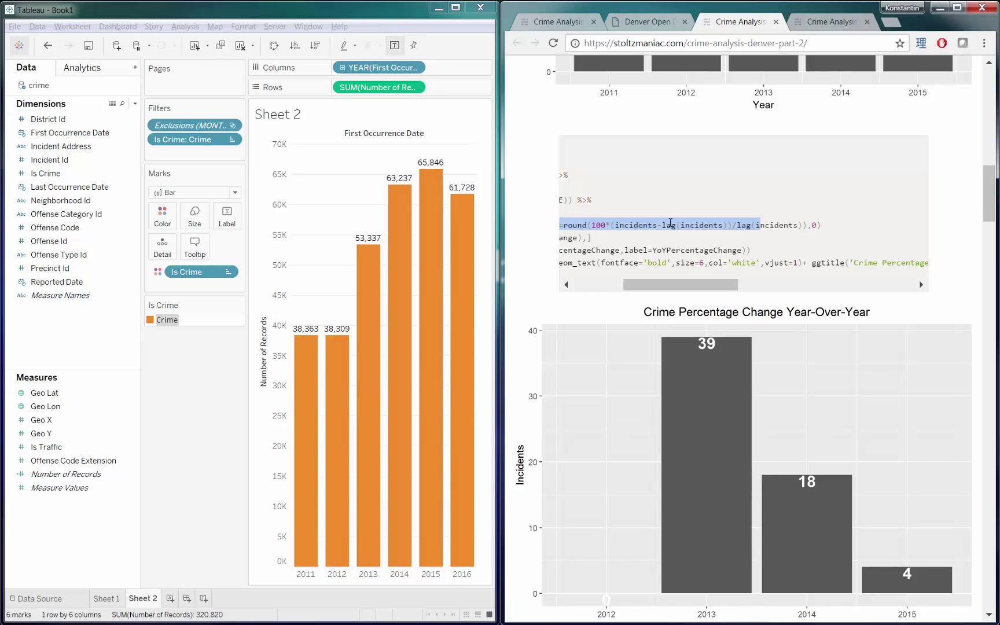
pyautogui.moveTo(696, 283); pyautogui.dragTo(591, 297)
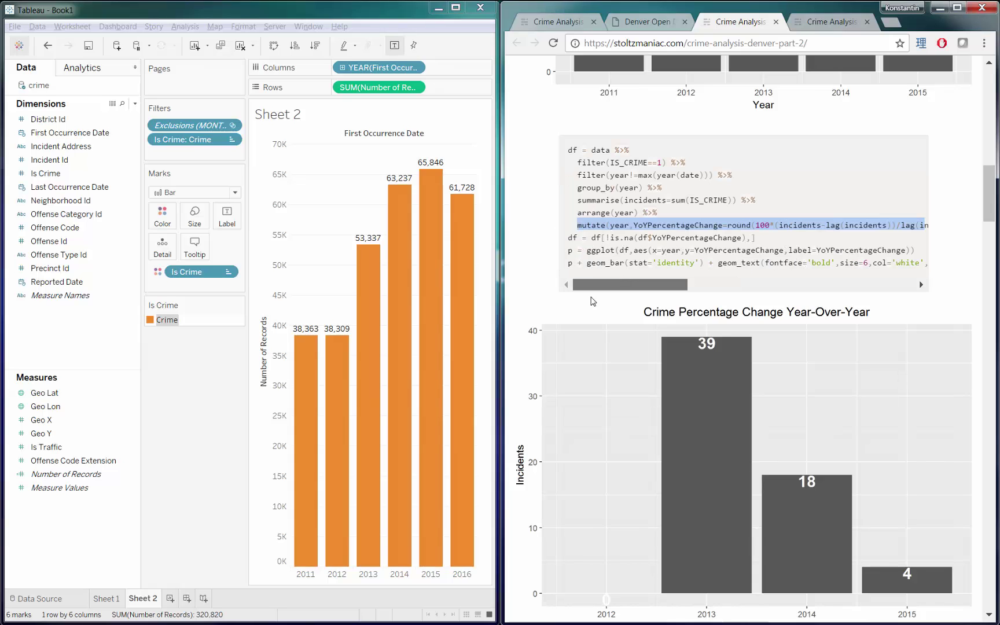
pyautogui.click(543, 249)
pyautogui.scroll(-1, 527, 243)
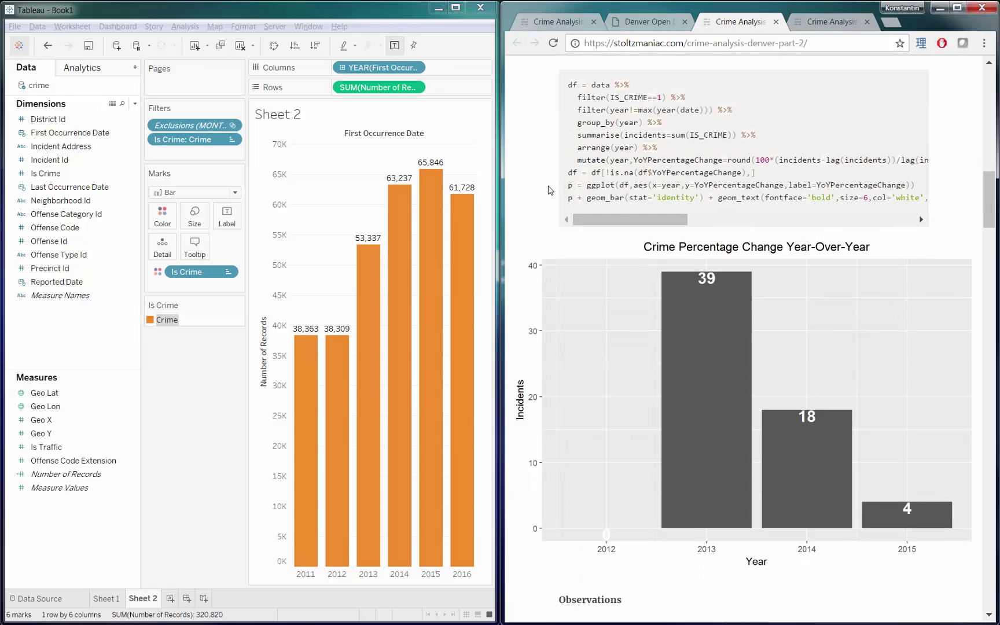
pyautogui.moveTo(757, 160); pyautogui.dragTo(897, 160)
pyautogui.click(896, 160)
# Apply the Year Over Year Growth quick table calculation to the Number of Records measure in Sheet 2's rows.
pyautogui.rightClick(96, 415)
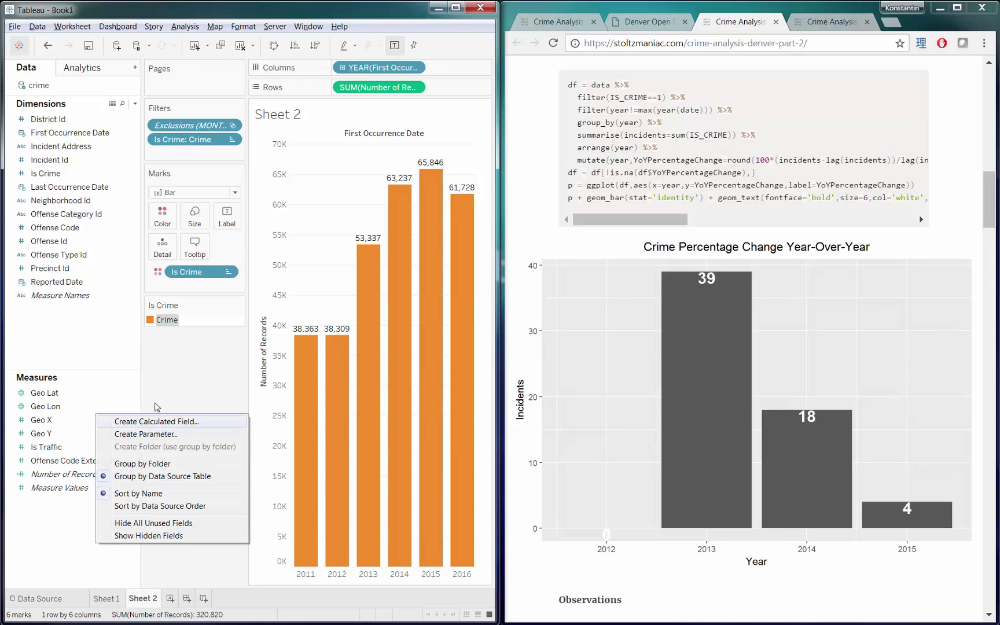
pyautogui.click(224, 387)
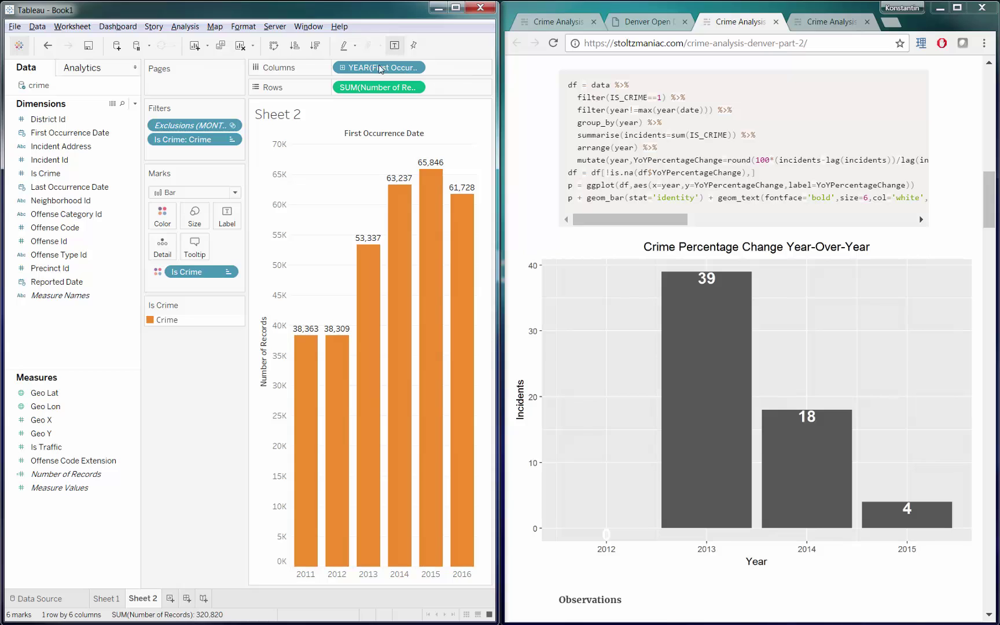
pyautogui.rightClick(368, 88)
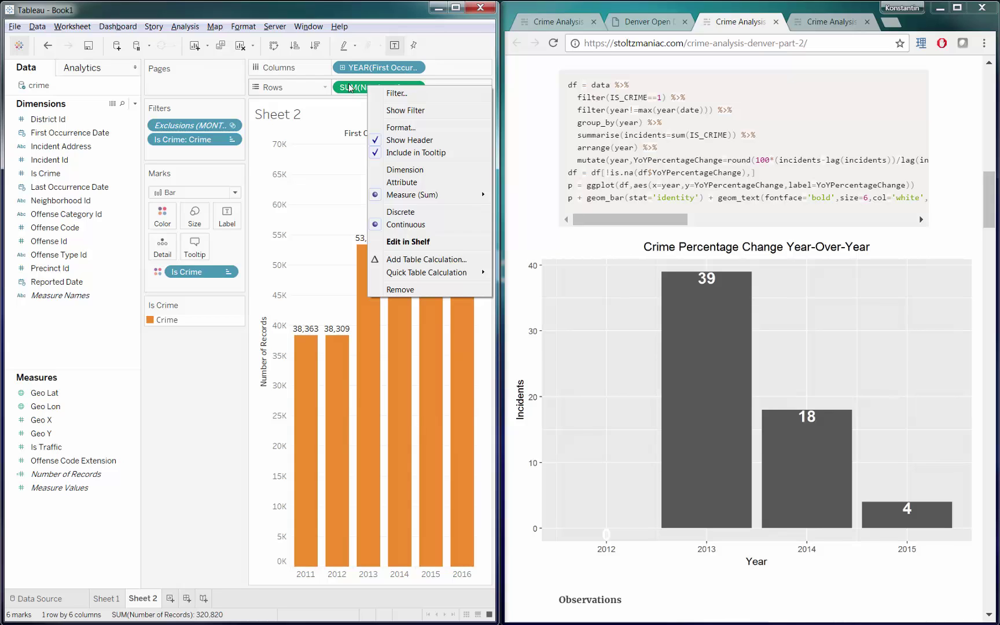
pyautogui.moveTo(416, 272)
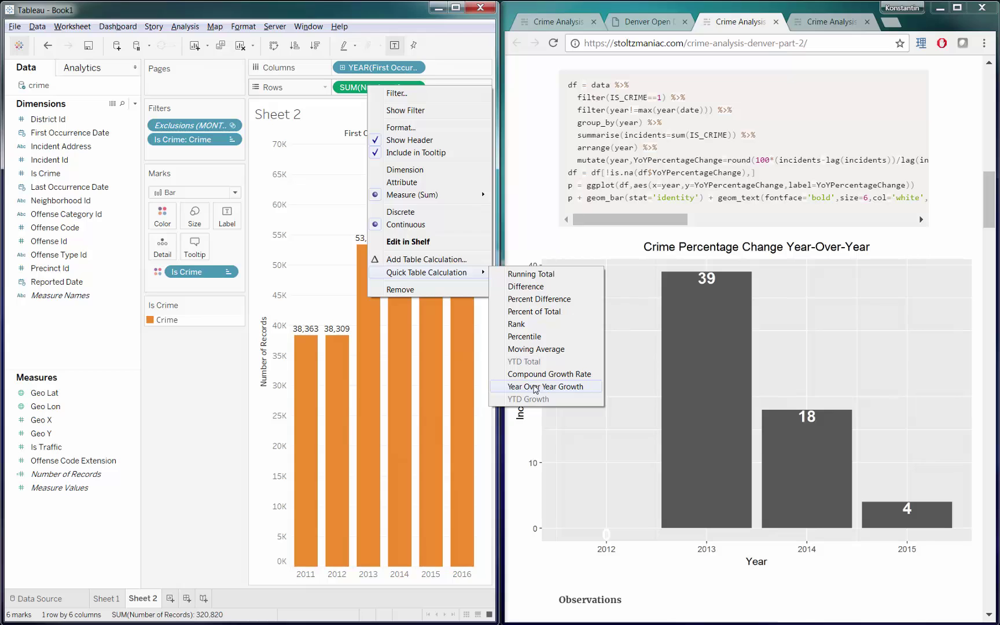
pyautogui.click(535, 387)
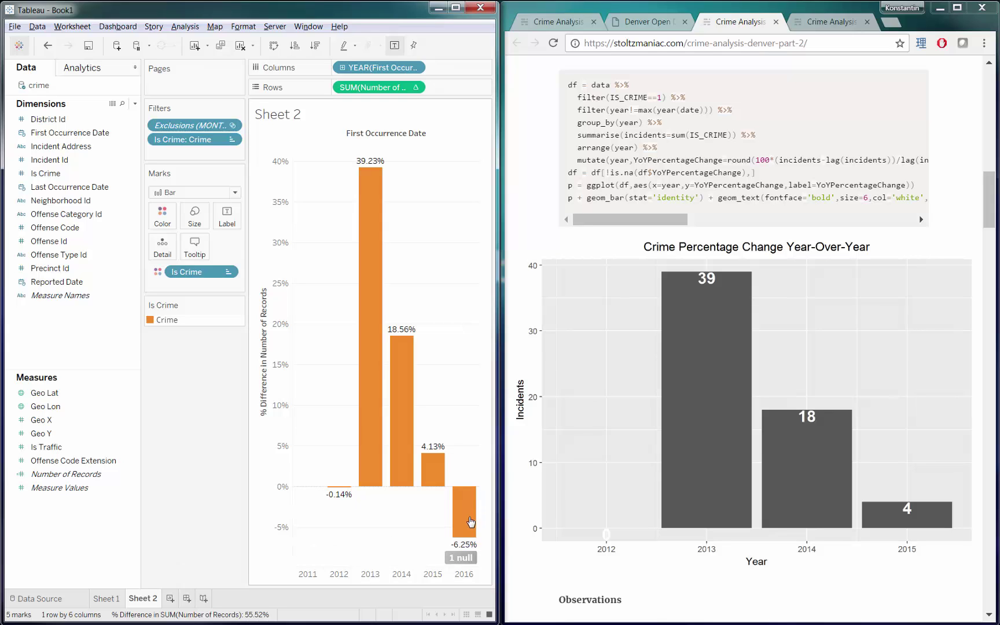
pyautogui.moveTo(459, 507)
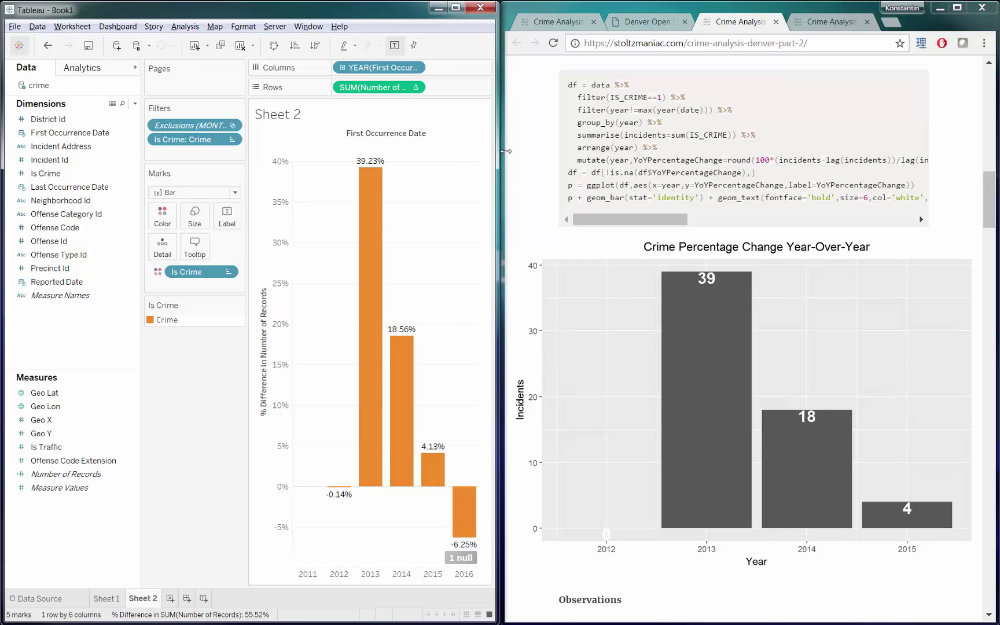
# Examine the article's Observations on yearly crime growth and the R code for the highest volume of crime types.
pyautogui.click(531, 138)
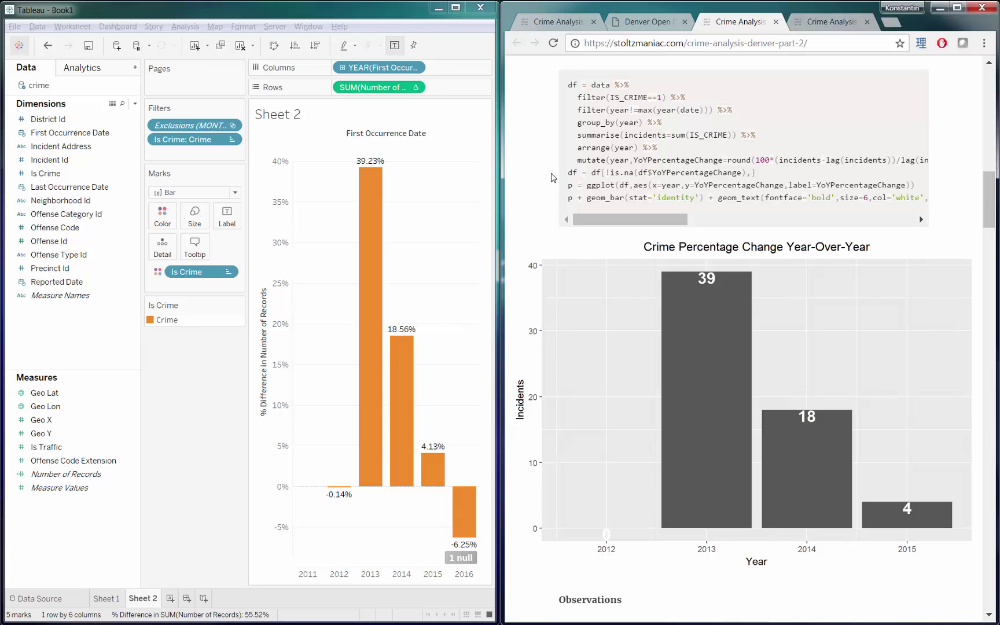
pyautogui.scroll(-5, 532, 195)
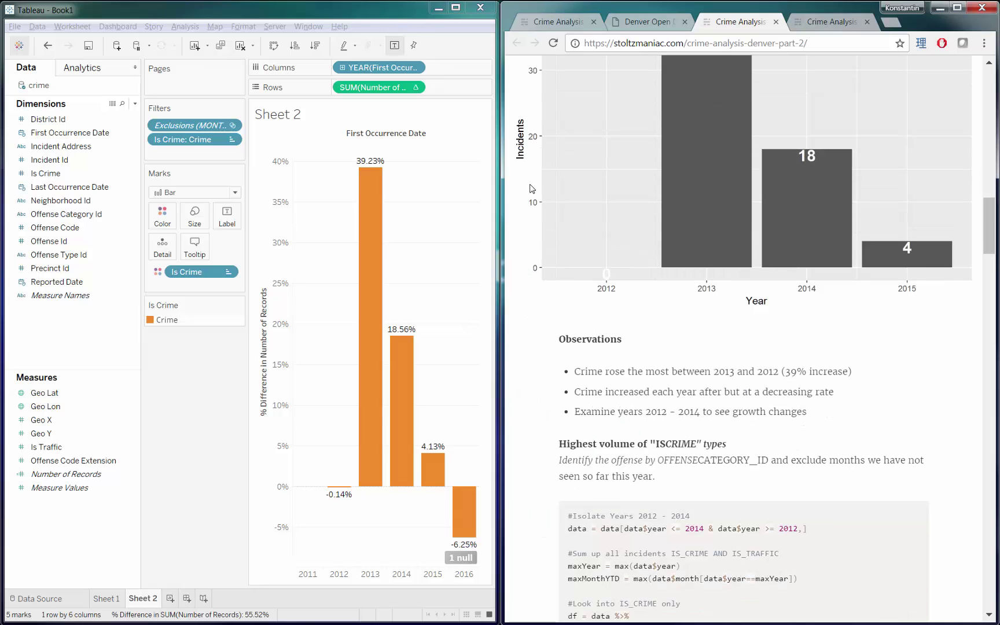
pyautogui.scroll(-2, 529, 184)
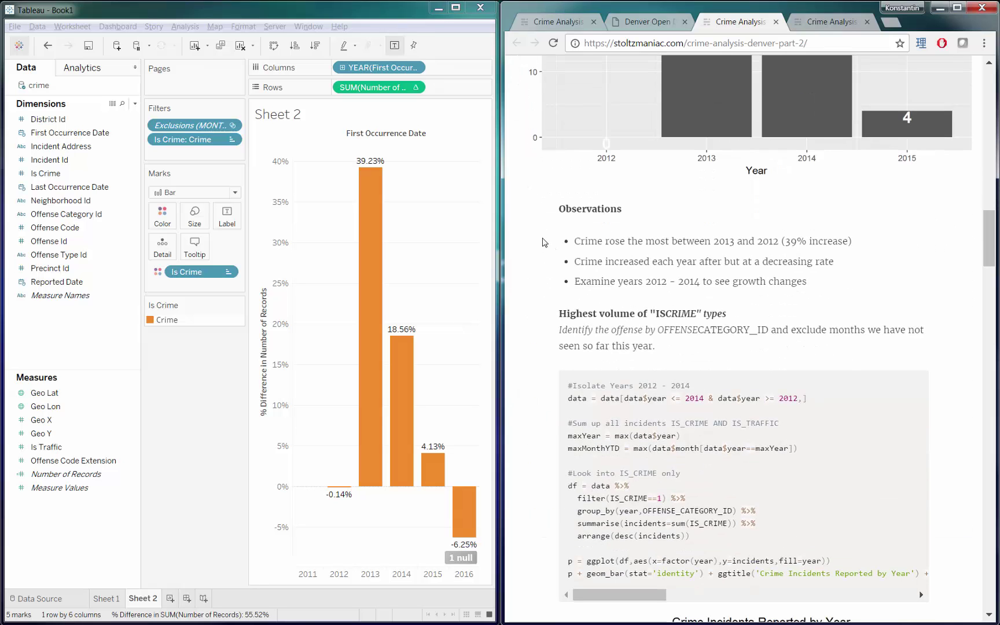
pyautogui.moveTo(545, 242); pyautogui.dragTo(762, 261)
pyautogui.click(808, 281)
pyautogui.moveTo(821, 287); pyautogui.dragTo(577, 227)
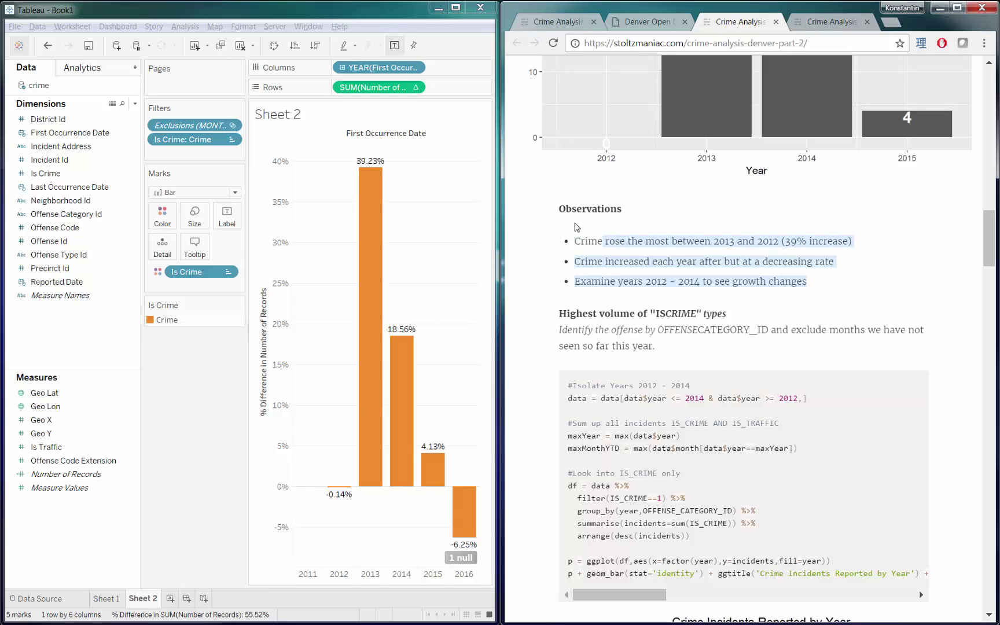
pyautogui.click(734, 258)
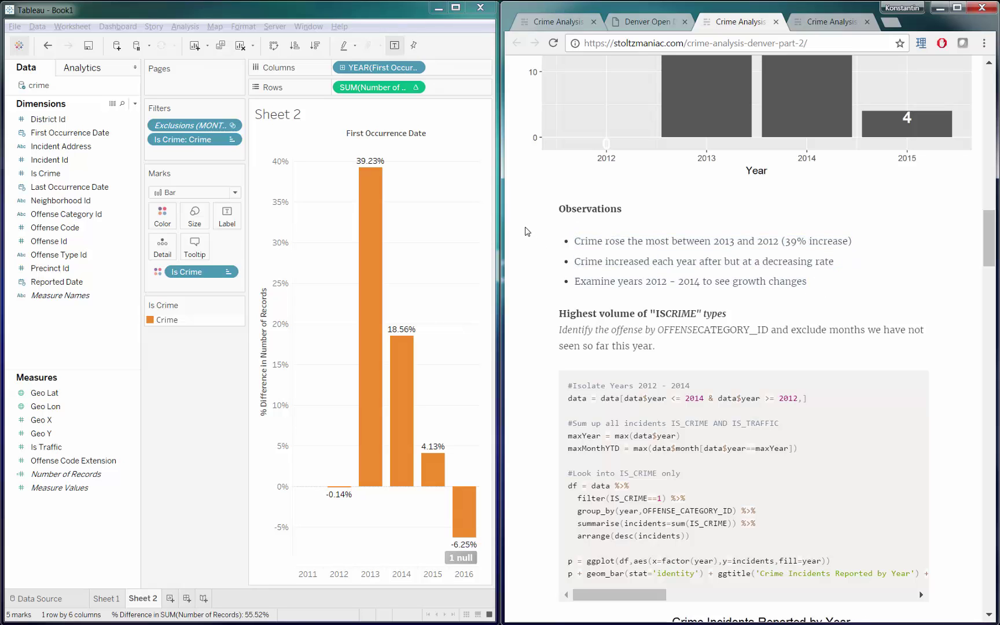
pyautogui.scroll(-3, 524, 208)
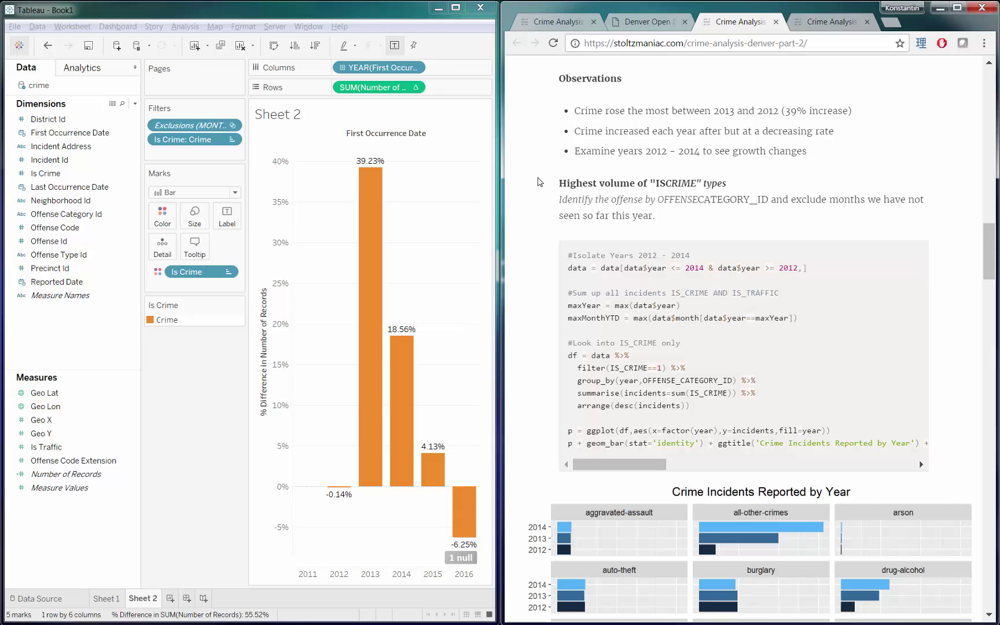
pyautogui.scroll(-3, 540, 179)
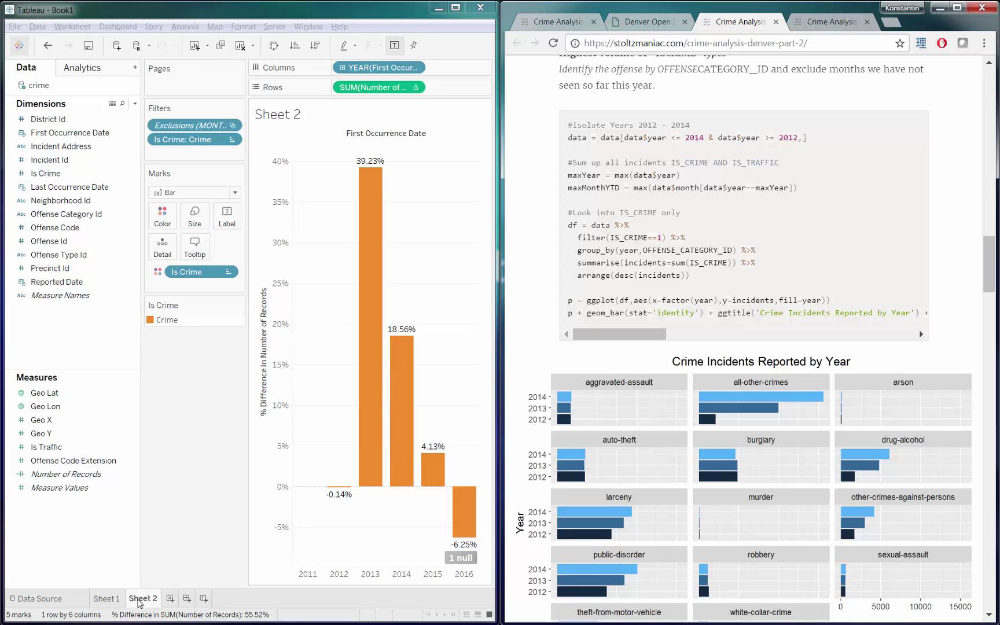
# Duplicate Sheet 2 and swap the copy's rows and columns, following the article's horizontal Crime Incidents Reported by Year chart.
pyautogui.rightClick(145, 602)
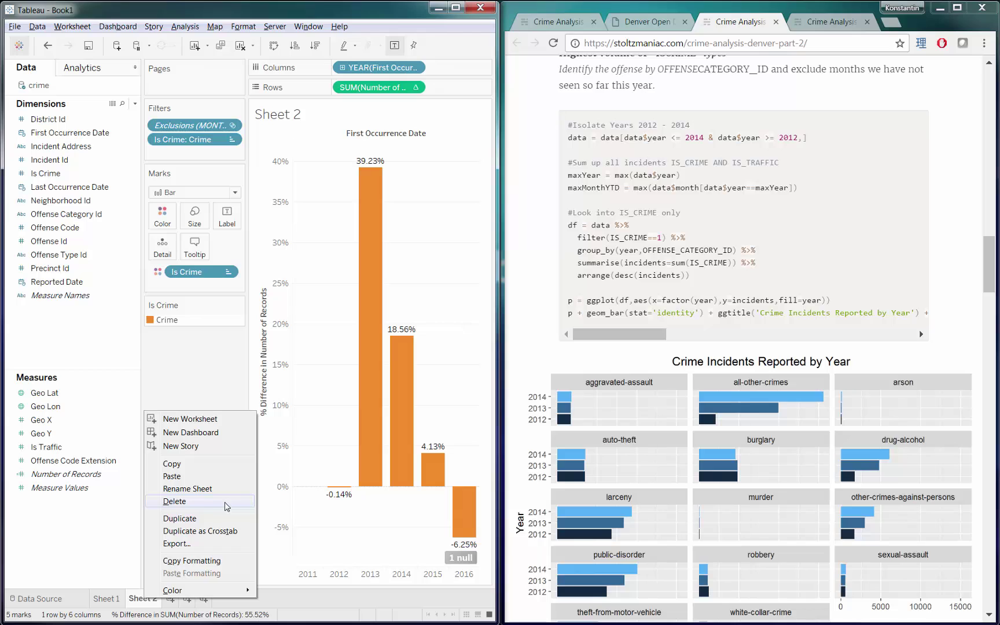
pyautogui.click(210, 519)
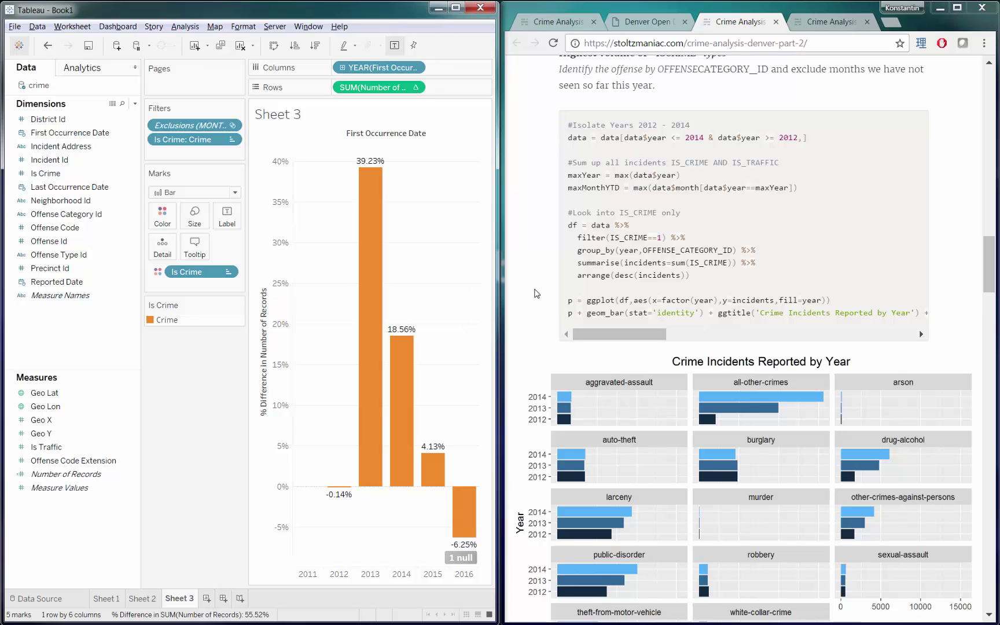
pyautogui.click(535, 293)
pyautogui.scroll(-1, 535, 292)
pyautogui.scroll(-2, 535, 292)
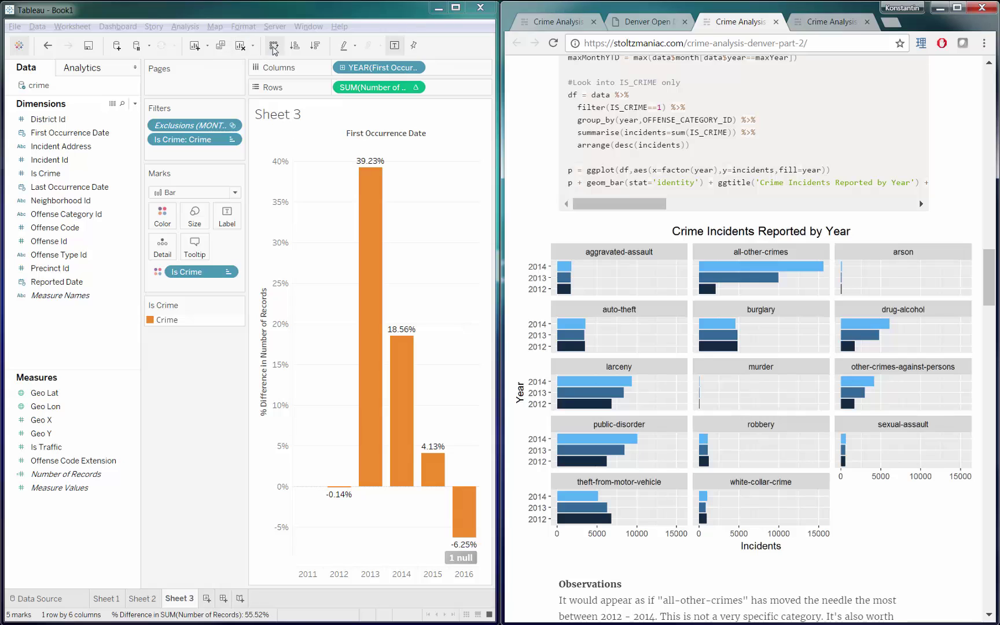
pyautogui.click(274, 46)
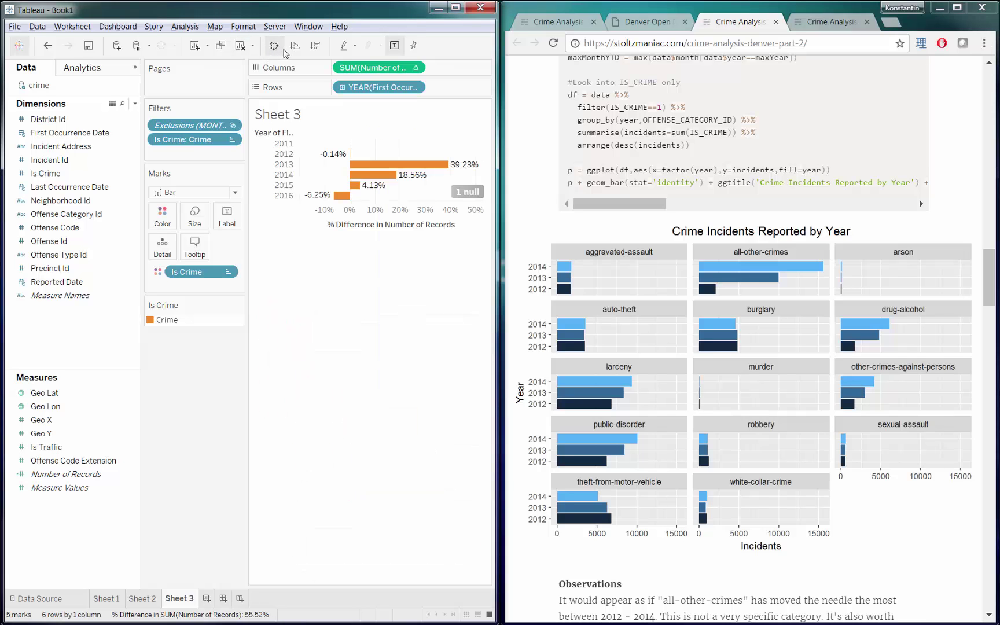
# Clear the table calculation from Number of Records in Sheet 3 and hide the bars' value labels.
pyautogui.rightClick(374, 68)
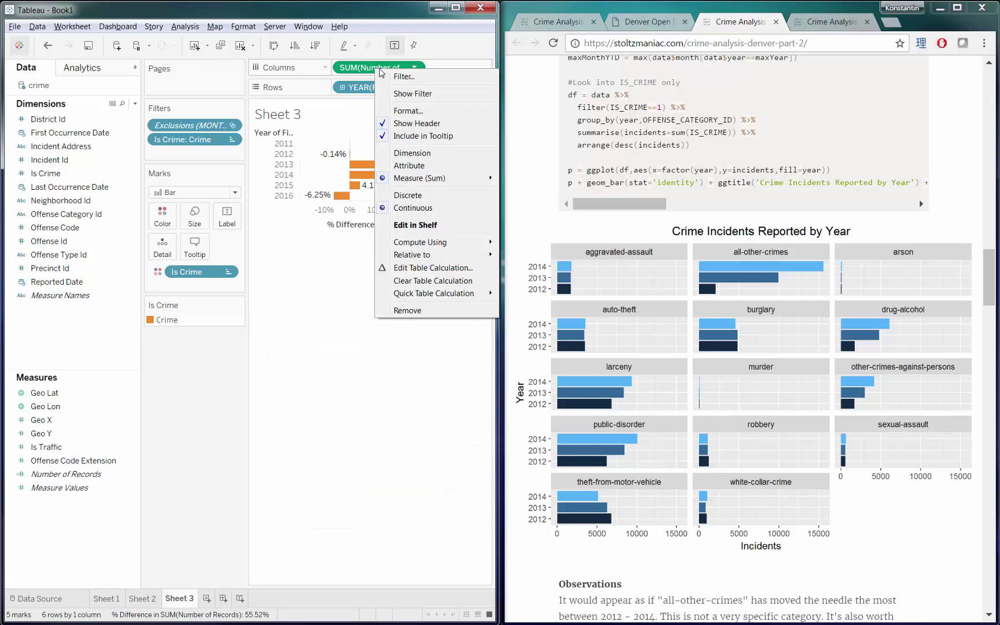
pyautogui.click(431, 281)
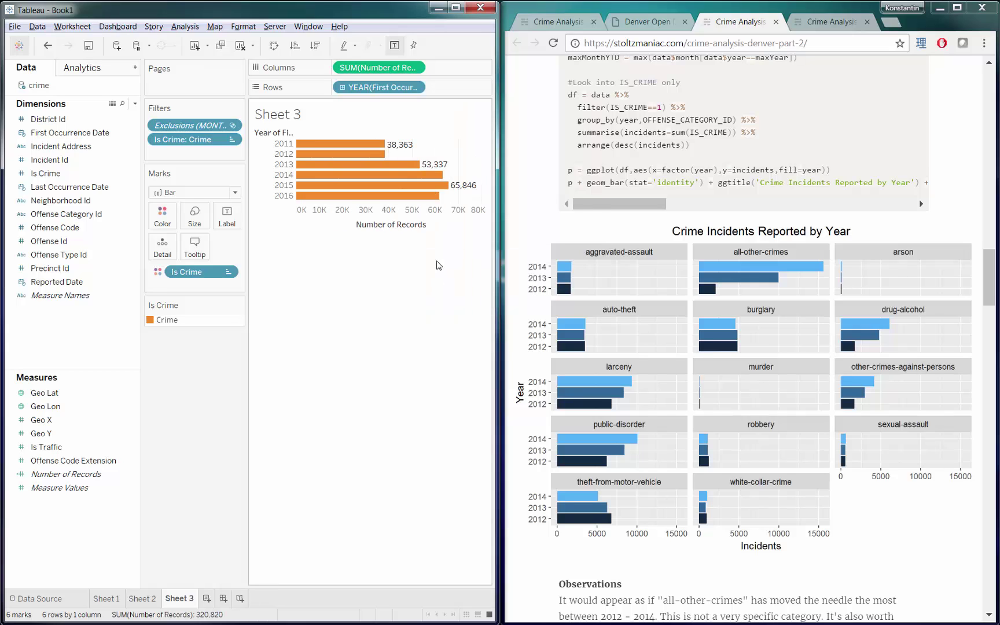
pyautogui.click(394, 45)
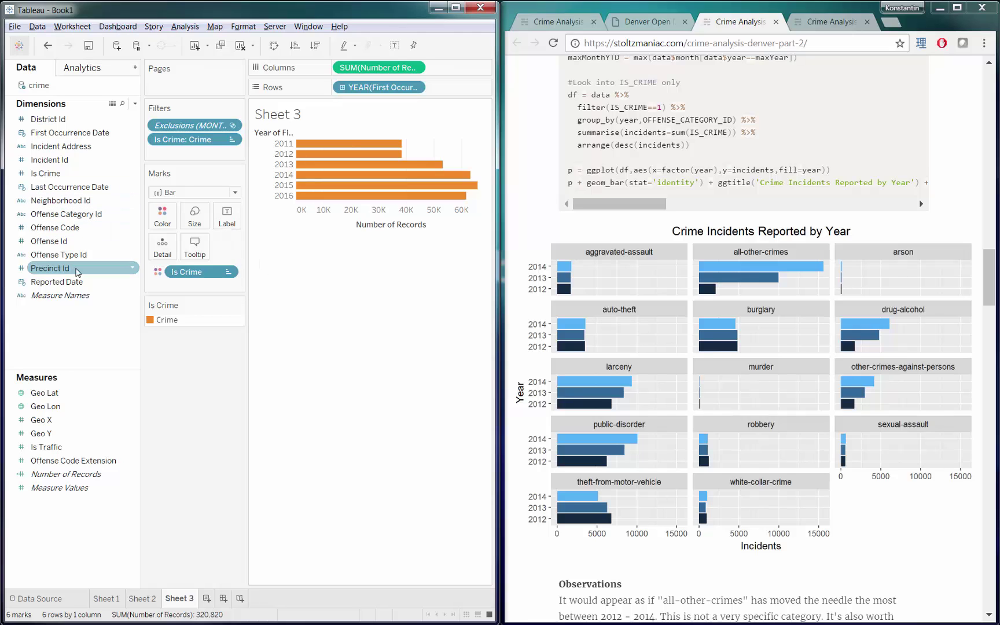
# Add Offense Category Id to Sheet 3's rows, ahead of the First Occurrence Date year.
pyautogui.click(71, 215)
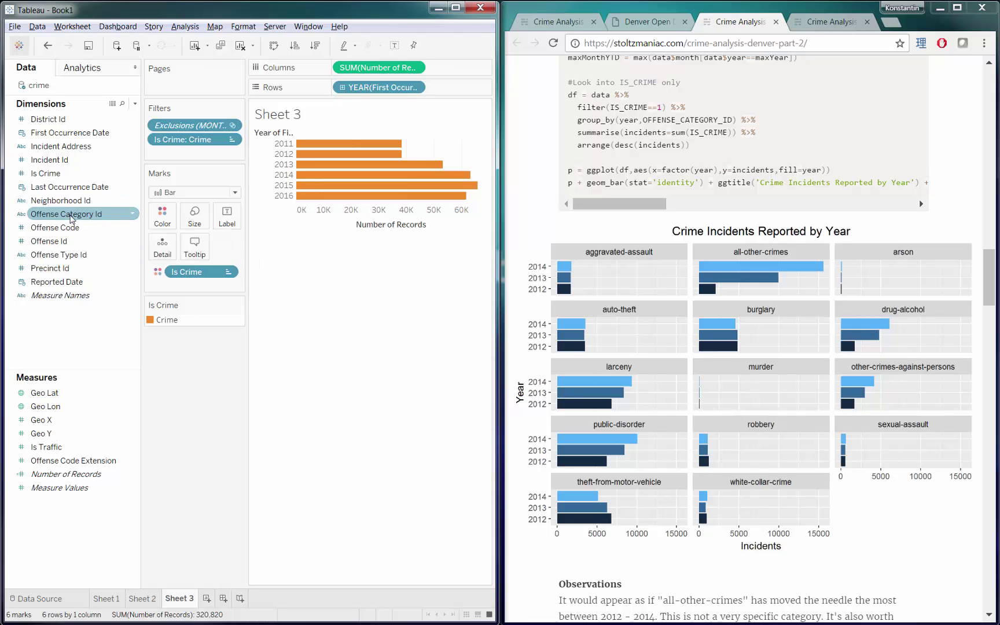
pyautogui.moveTo(71, 216); pyautogui.dragTo(335, 88)
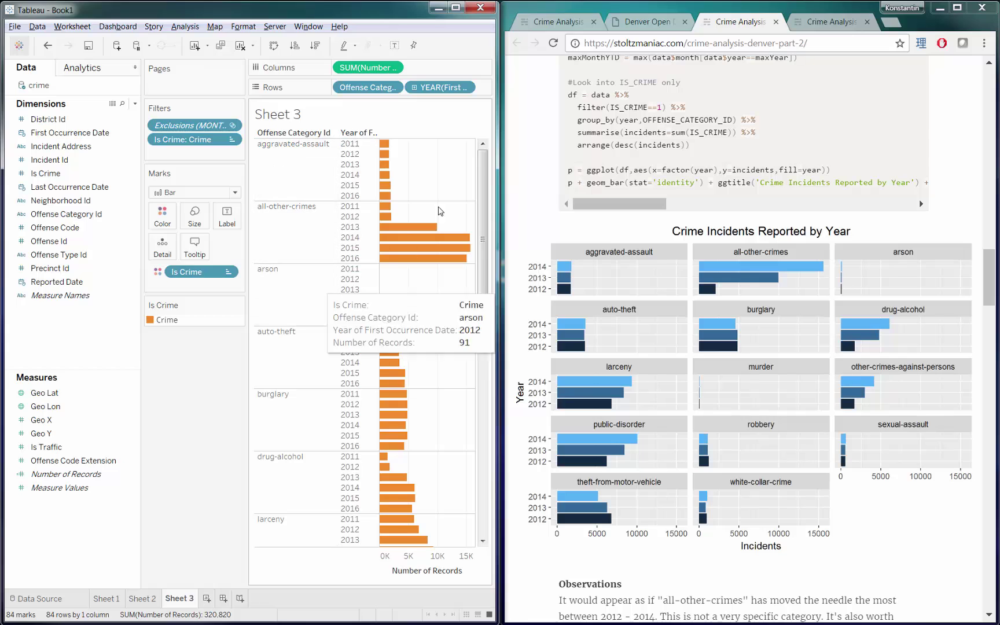
pyautogui.moveTo(484, 175); pyautogui.dragTo(484, 151)
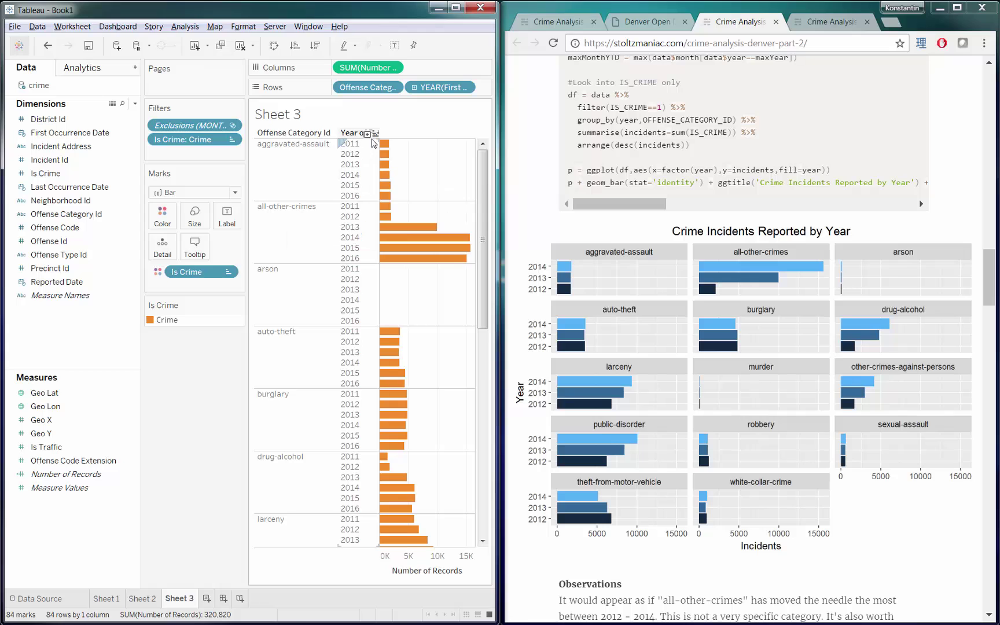
pyautogui.moveTo(485, 180); pyautogui.dragTo(330, 159)
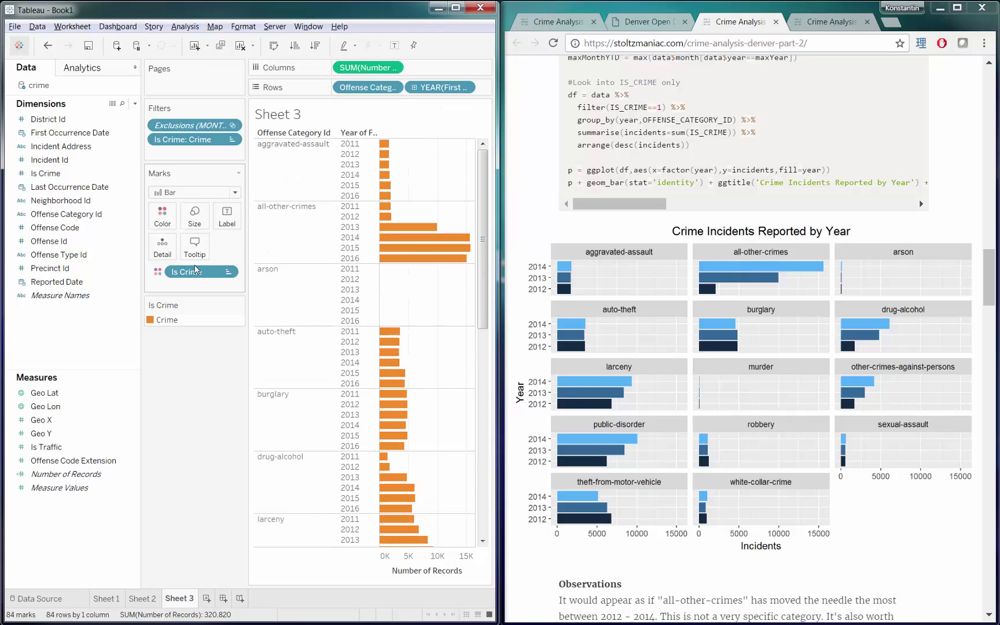
# Replace Is Crime with the sum of Number of Records as the bars' color, and place the color legend below the marks card.
pyautogui.moveTo(195, 270); pyautogui.dragTo(198, 357)
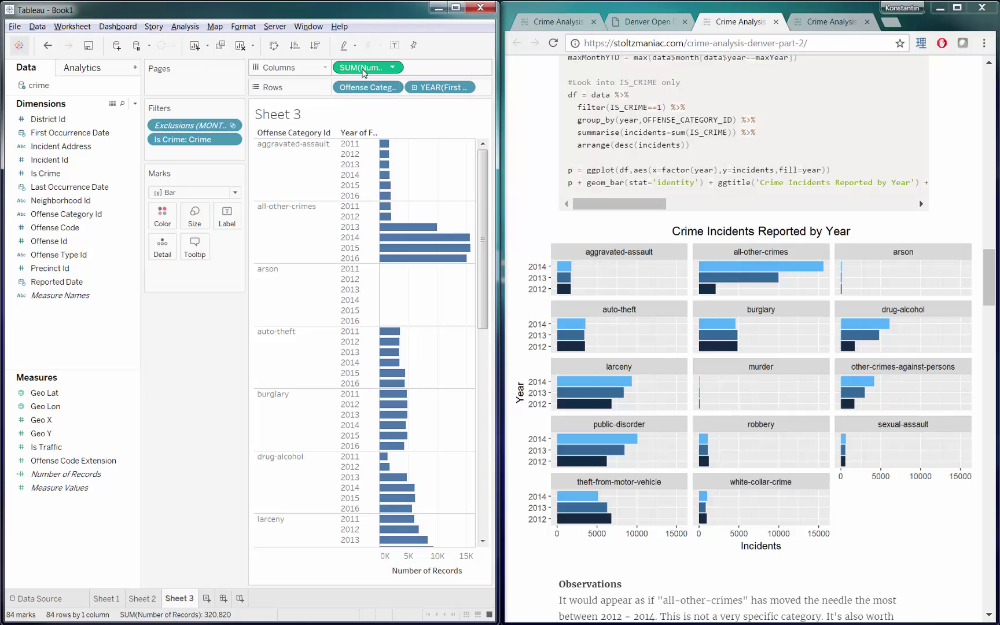
pyautogui.moveTo(363, 70); pyautogui.dragTo(163, 216)
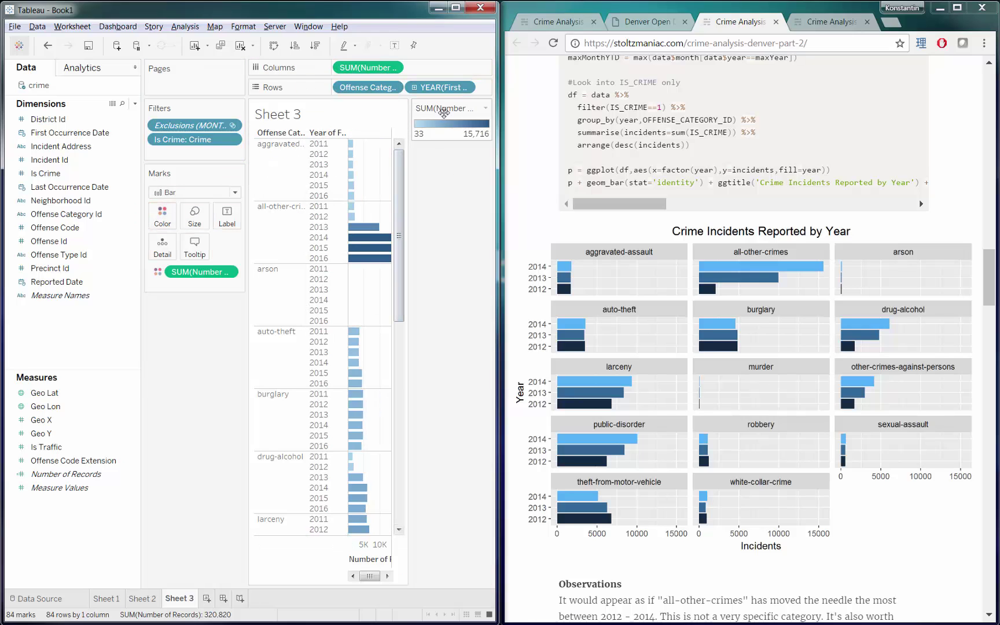
pyautogui.moveTo(443, 112); pyautogui.dragTo(210, 329)
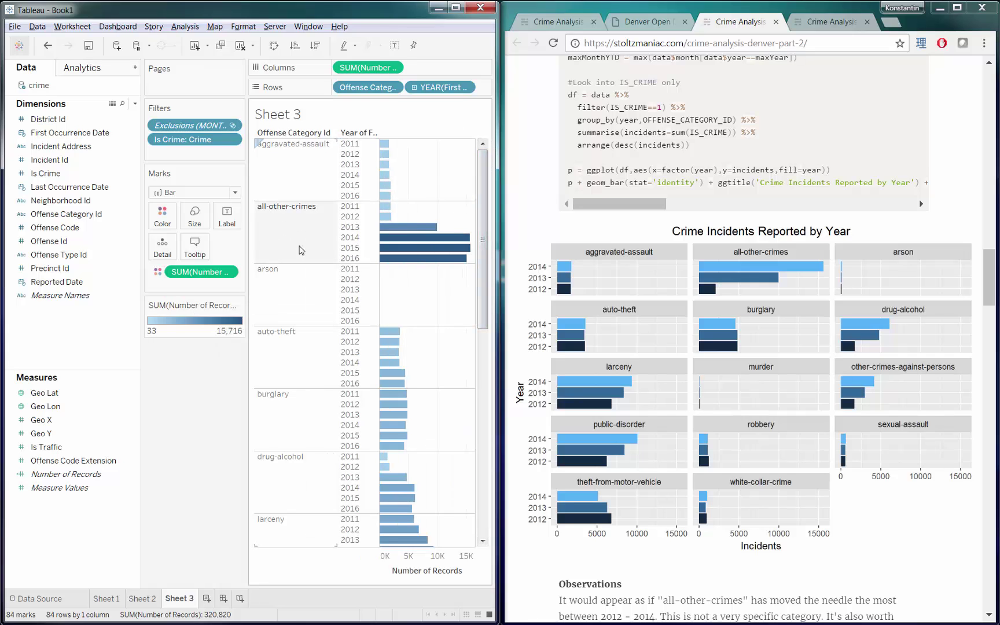
pyautogui.click(288, 244)
pyautogui.scroll(-10, 336, 321)
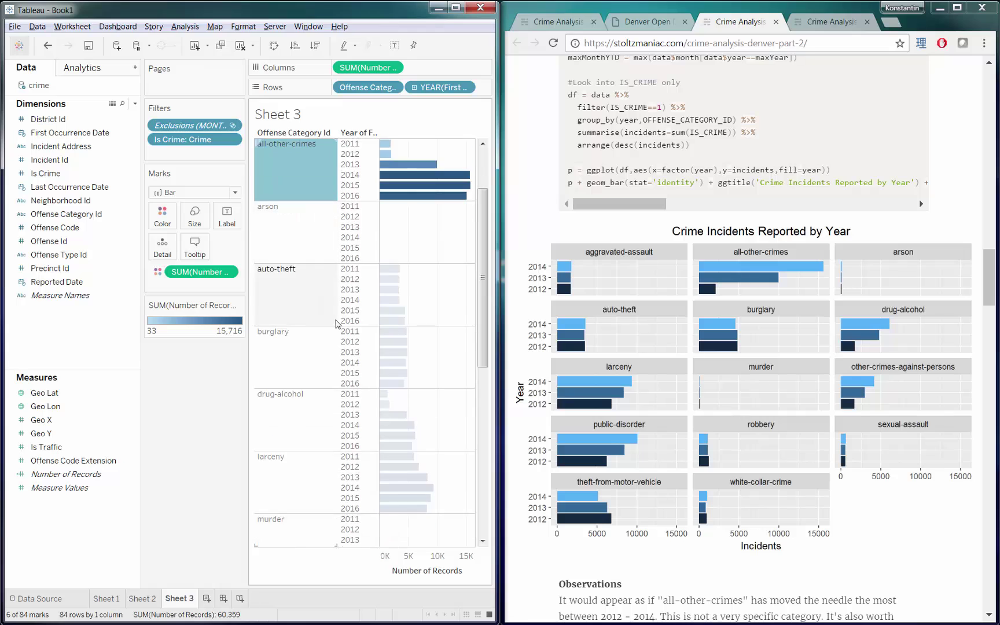
pyautogui.scroll(3, 312, 310)
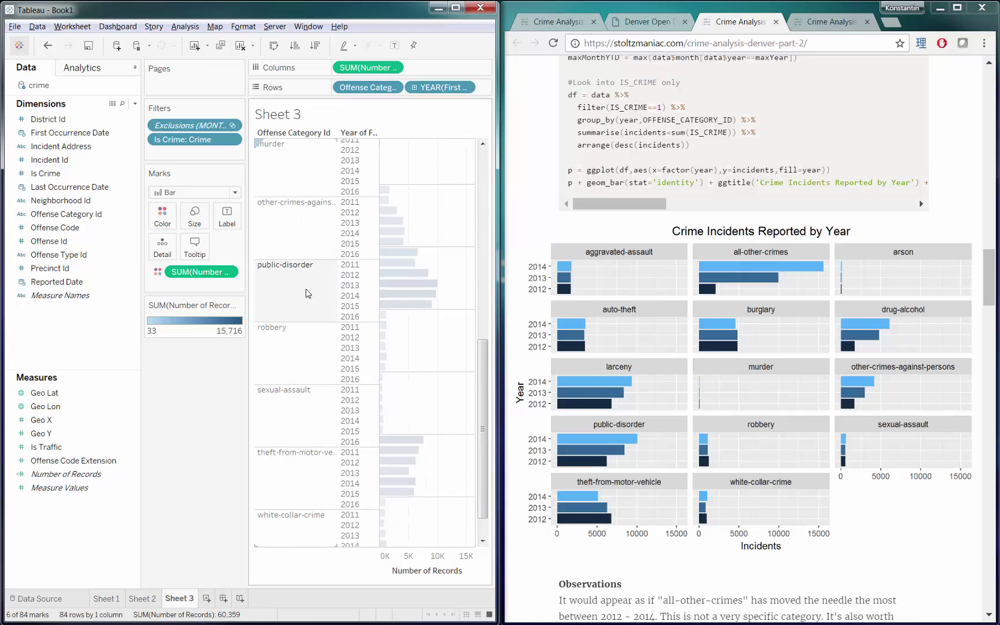
pyautogui.click(322, 235)
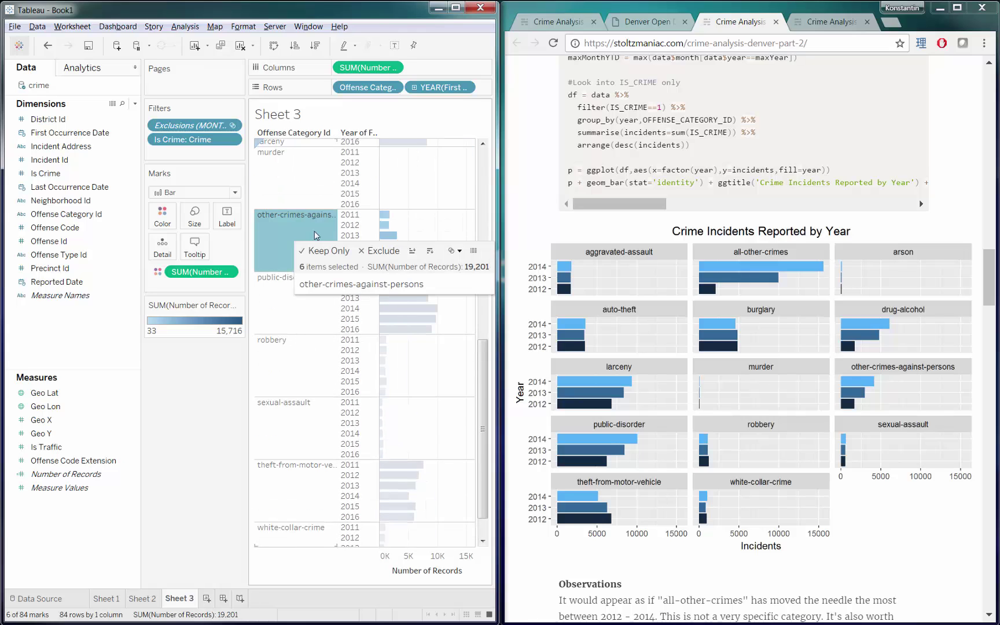
pyautogui.click(178, 406)
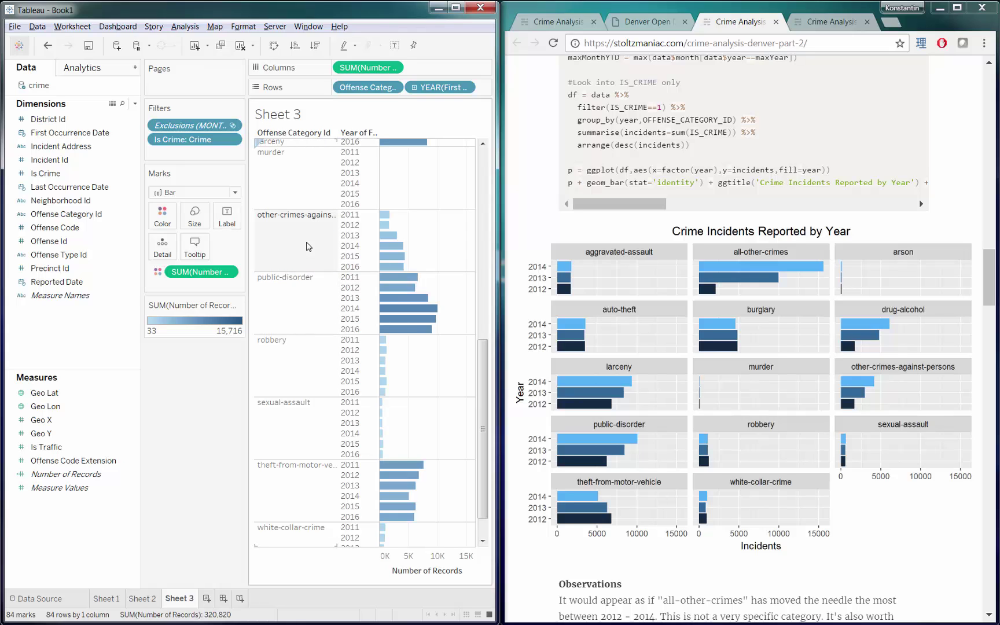
# Exclude the all-other-crimes and other-crimes-against-persons offense categories together from Sheet 3's chart.
pyautogui.click(308, 246)
pyautogui.scroll(10, 301, 245)
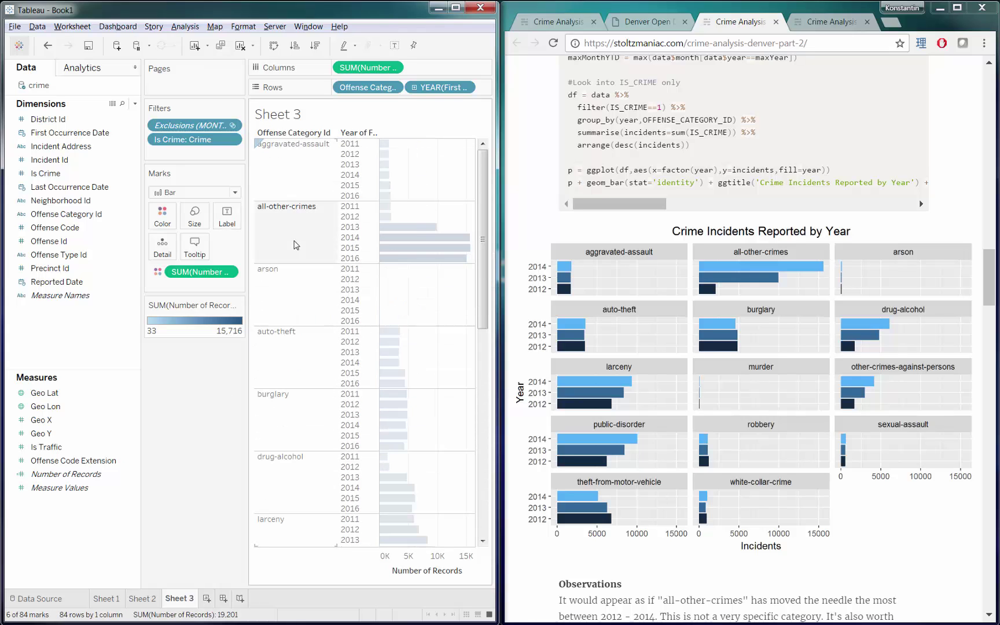
pyautogui.keyDown('ctrl'); pyautogui.click(296, 245); pyautogui.keyUp('ctrl')
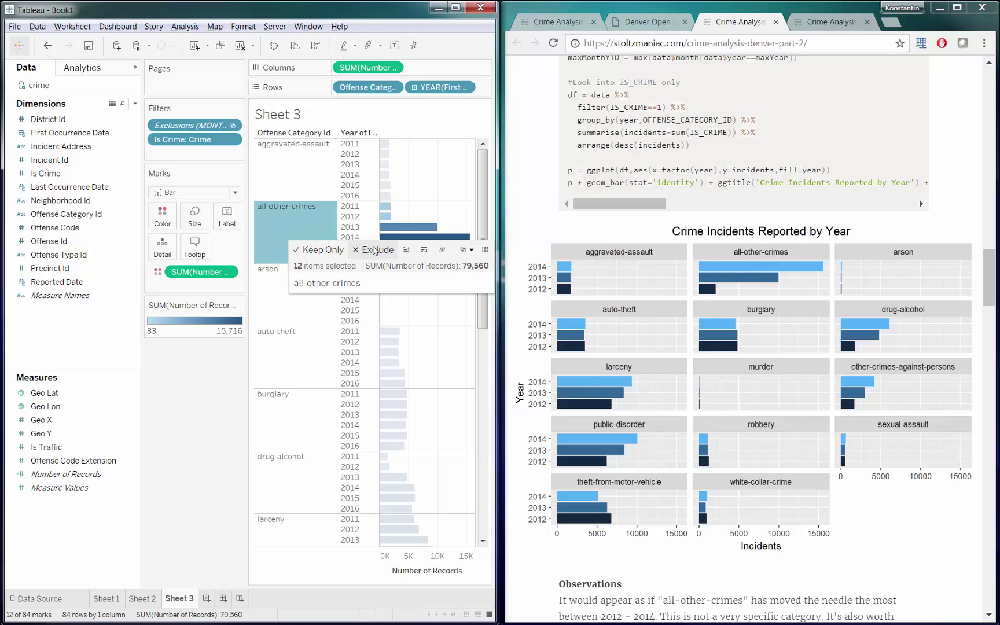
pyautogui.click(375, 250)
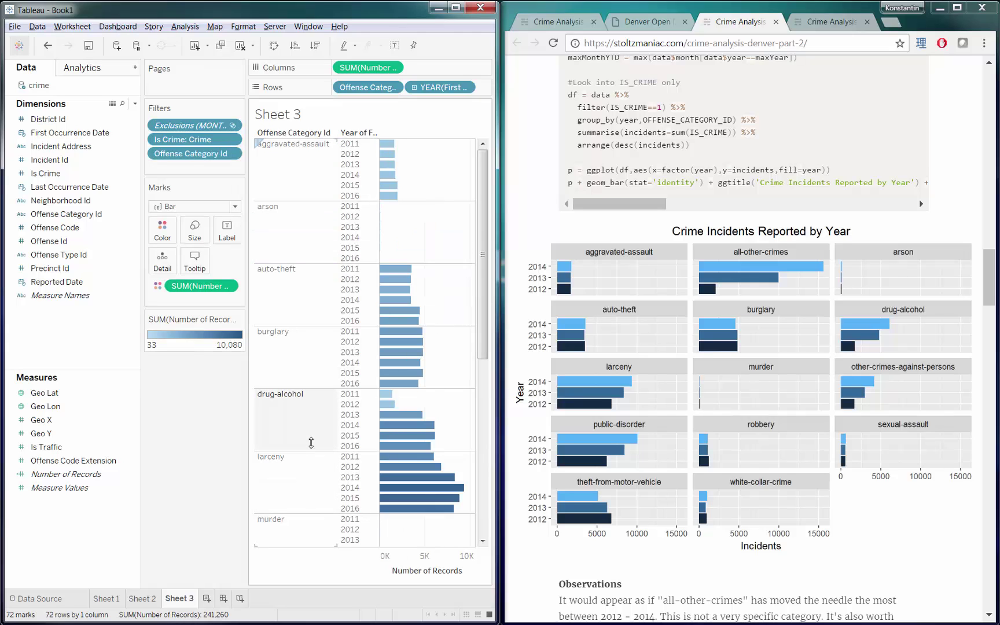
pyautogui.moveTo(484, 171); pyautogui.dragTo(482, 144)
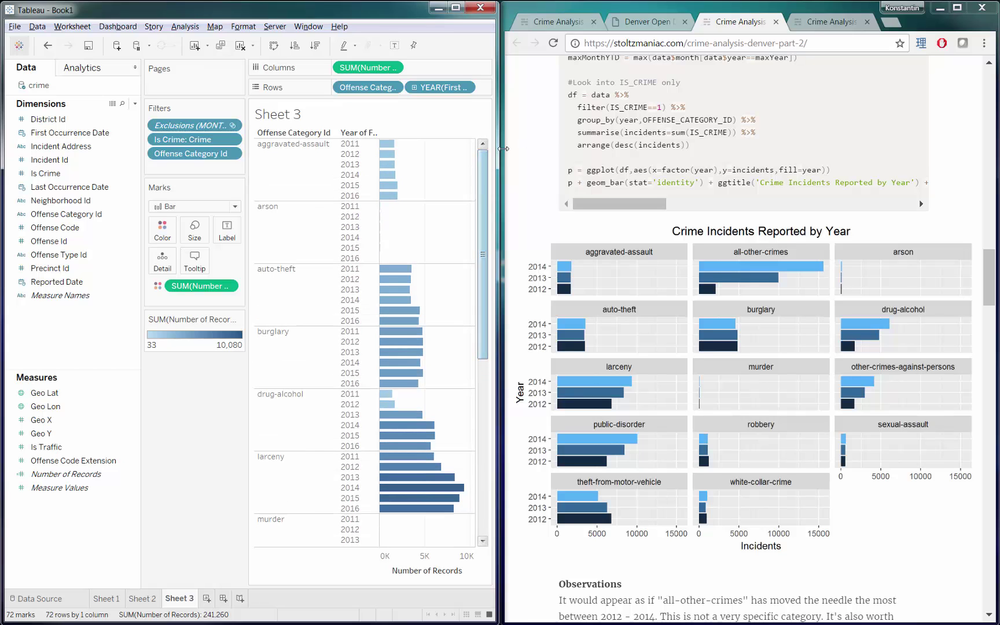
# Examine the article's Observations on the Crime Incidents Reported by Year chart, including its growth and declining categories.
pyautogui.click(536, 149)
pyautogui.scroll(-5, 544, 278)
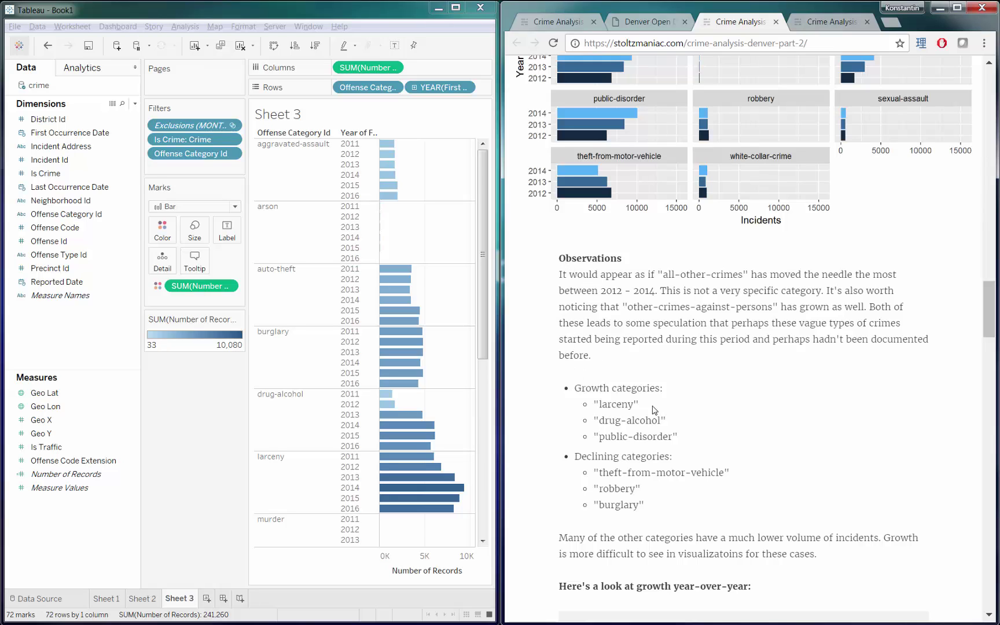
pyautogui.moveTo(654, 410); pyautogui.dragTo(660, 509)
pyautogui.click(660, 509)
pyautogui.moveTo(594, 384); pyautogui.dragTo(686, 386)
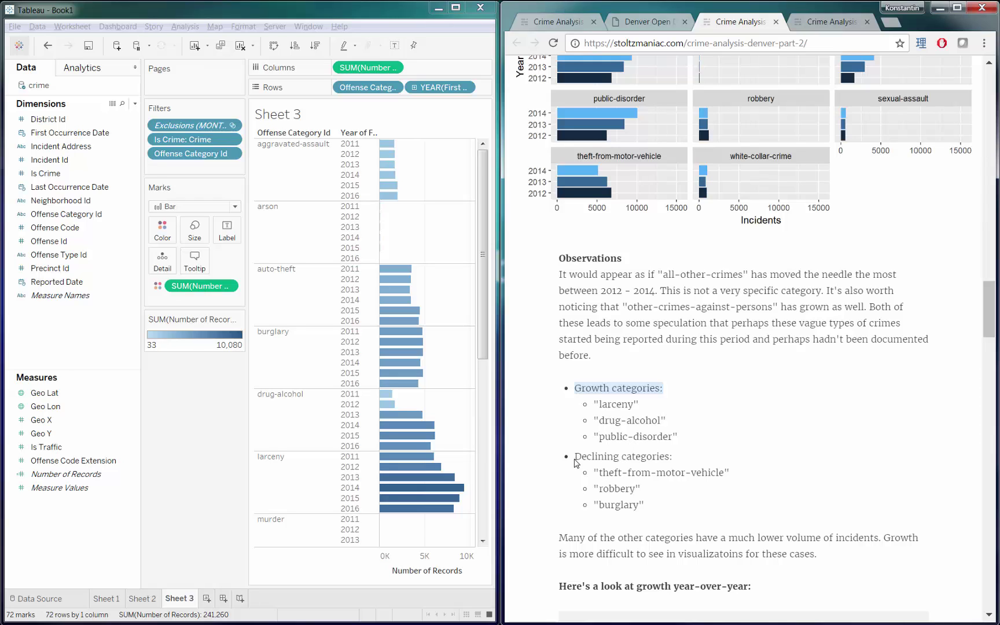
pyautogui.moveTo(576, 459); pyautogui.dragTo(718, 460)
pyautogui.click(717, 460)
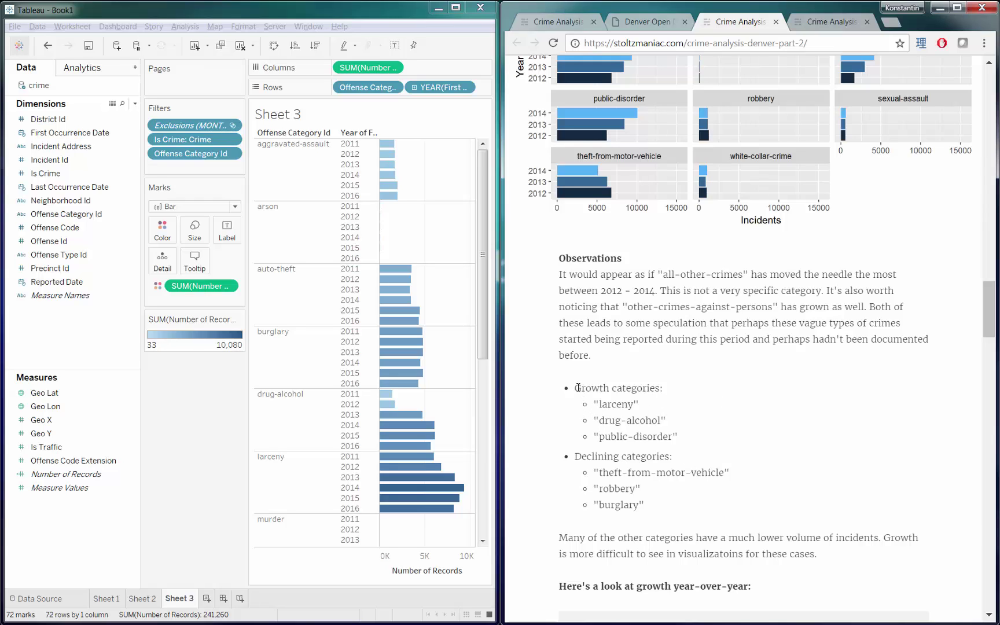
pyautogui.moveTo(635, 478); pyautogui.dragTo(649, 505)
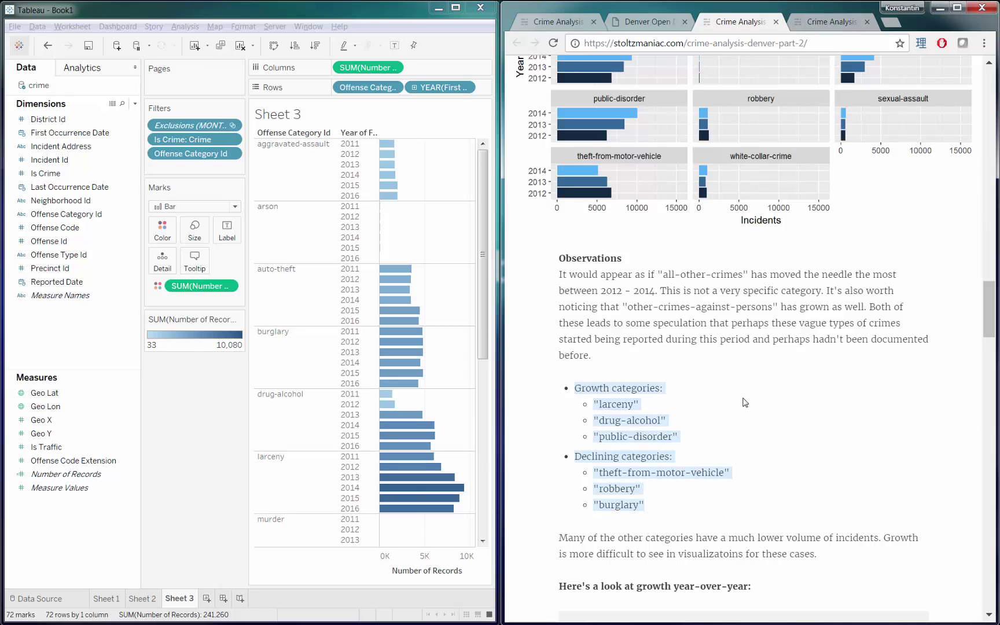
pyautogui.click(700, 461)
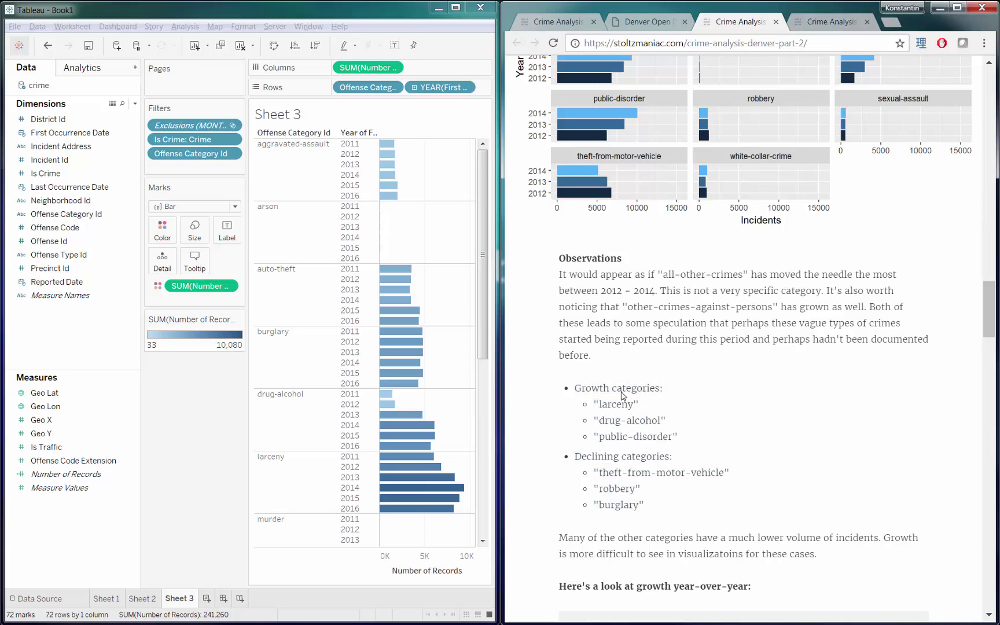
pyautogui.scroll(1, 686, 422)
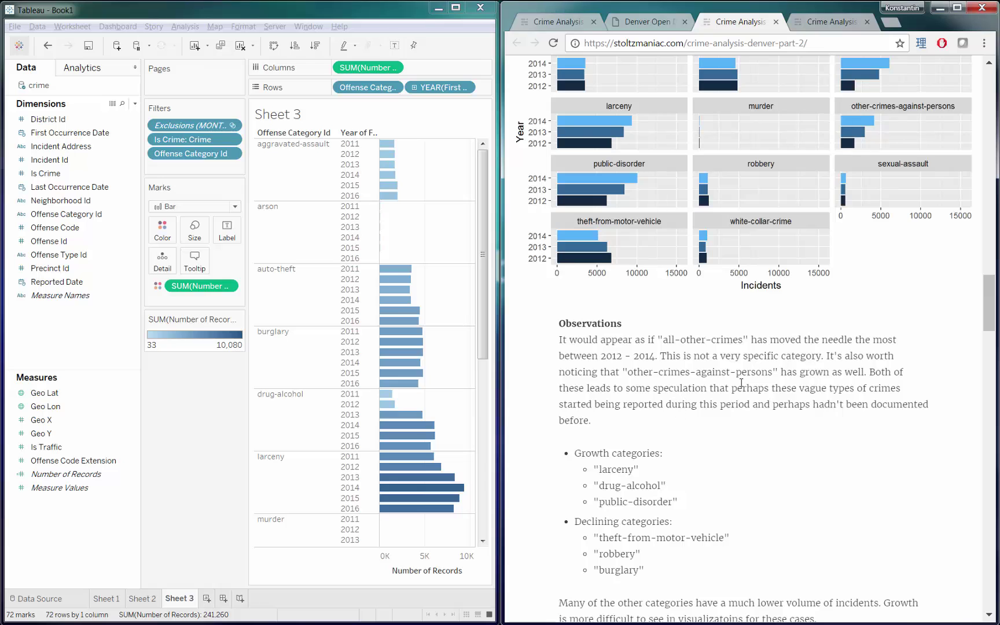
# Recheck the article's yearly incidents chart against its growth and declining categories, and return to Tableau in a maximized window.
pyautogui.scroll(2, 726, 373)
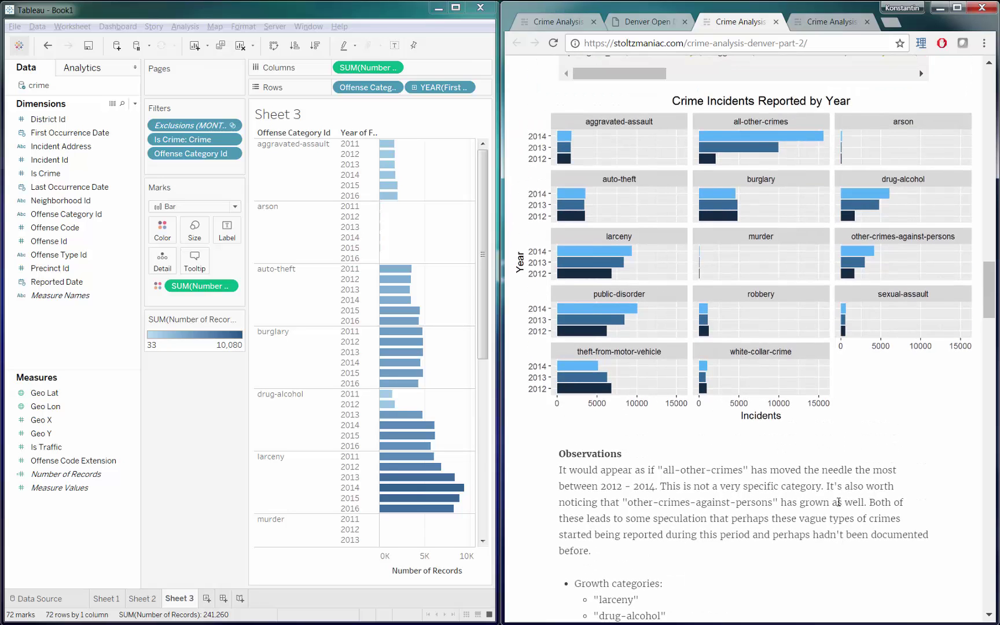
pyautogui.scroll(-4, 700, 446)
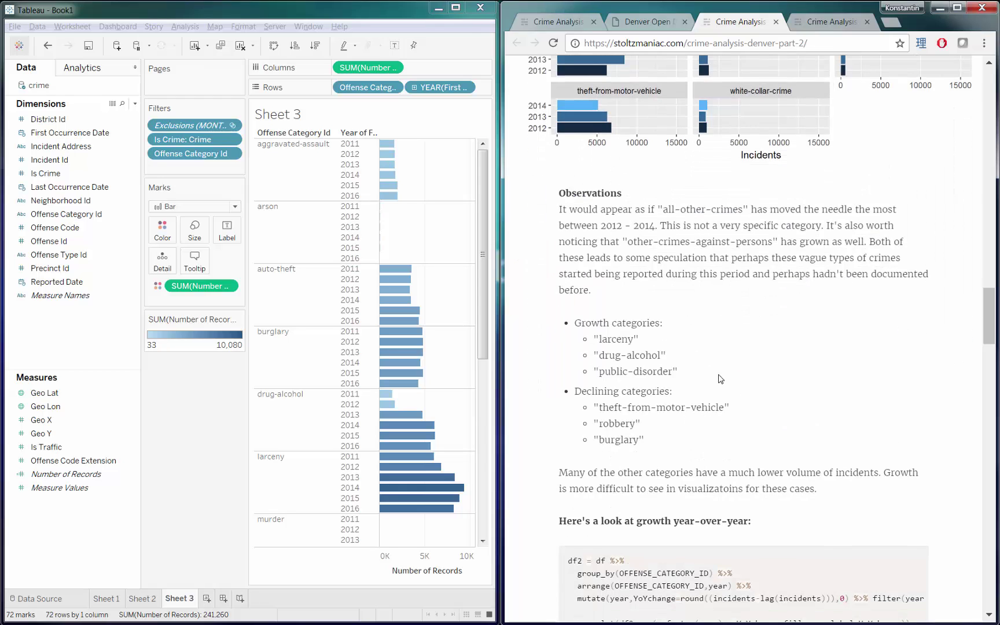
pyautogui.scroll(1, 734, 379)
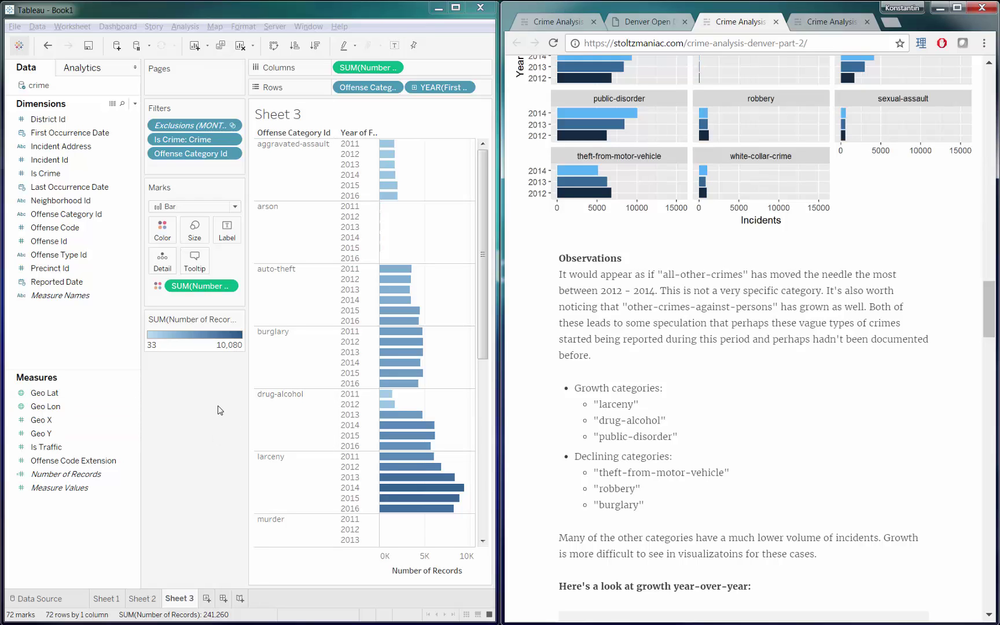
pyautogui.press('super+Up')
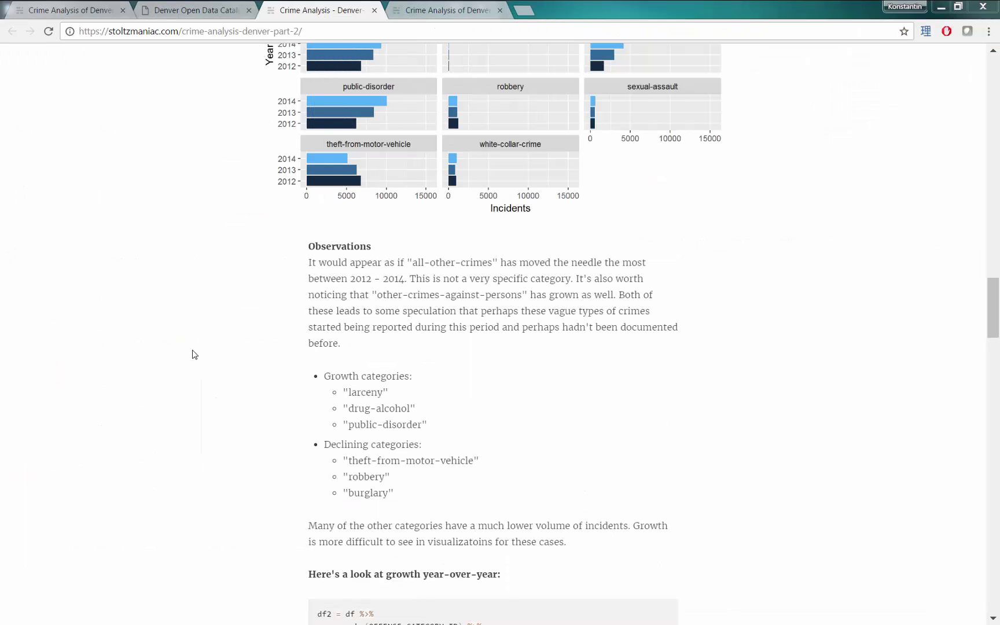
pyautogui.hotkey('alt', 'Tab')
pyautogui.press('super+Up')
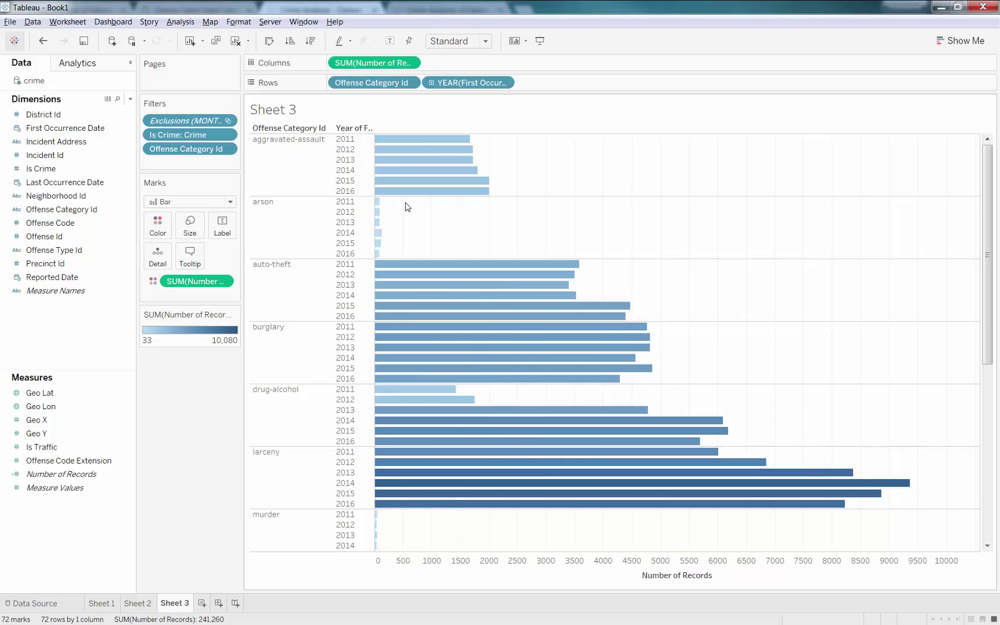
# Add the calculation LOOKUP(SUM([Number of Records]), FIRST()) to Sheet 3's columns, after the sum of Number of Records.
pyautogui.doubleClick(469, 65)
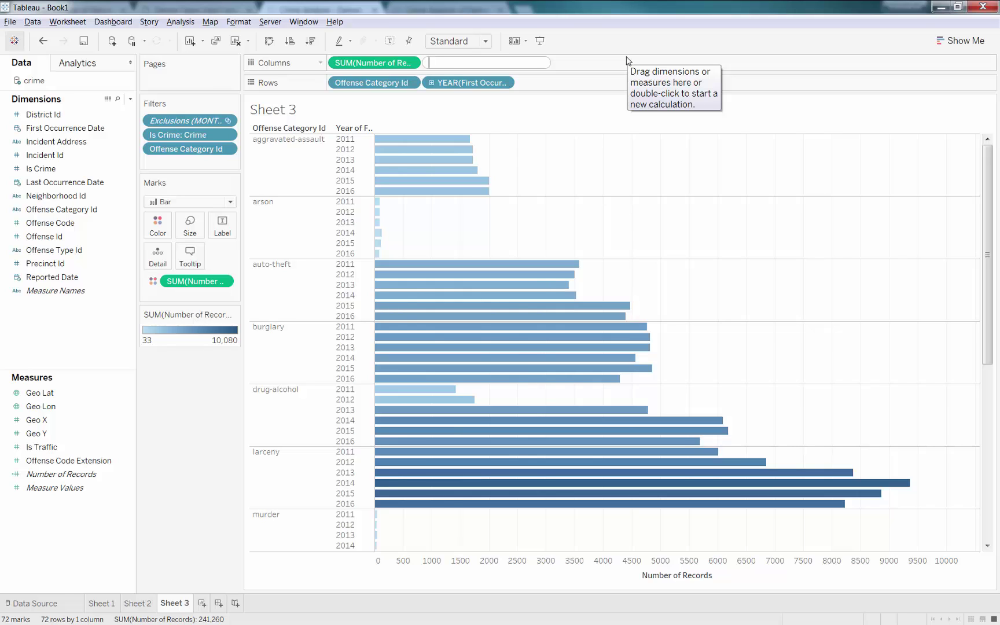
pyautogui.write('look')
pyautogui.press('Return')
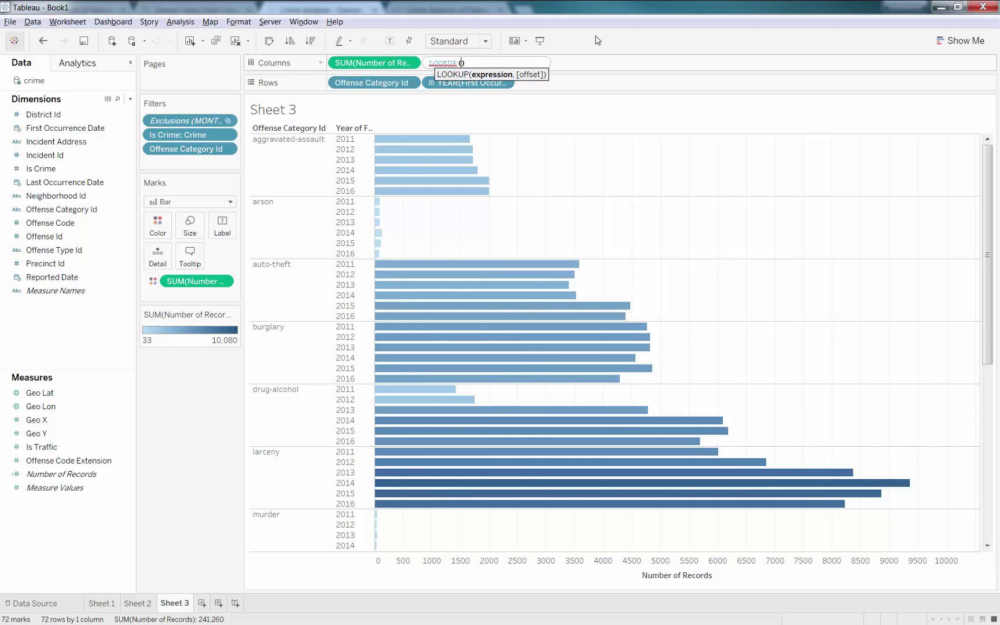
pyautogui.moveTo(364, 65); pyautogui.dragTo(463, 67)
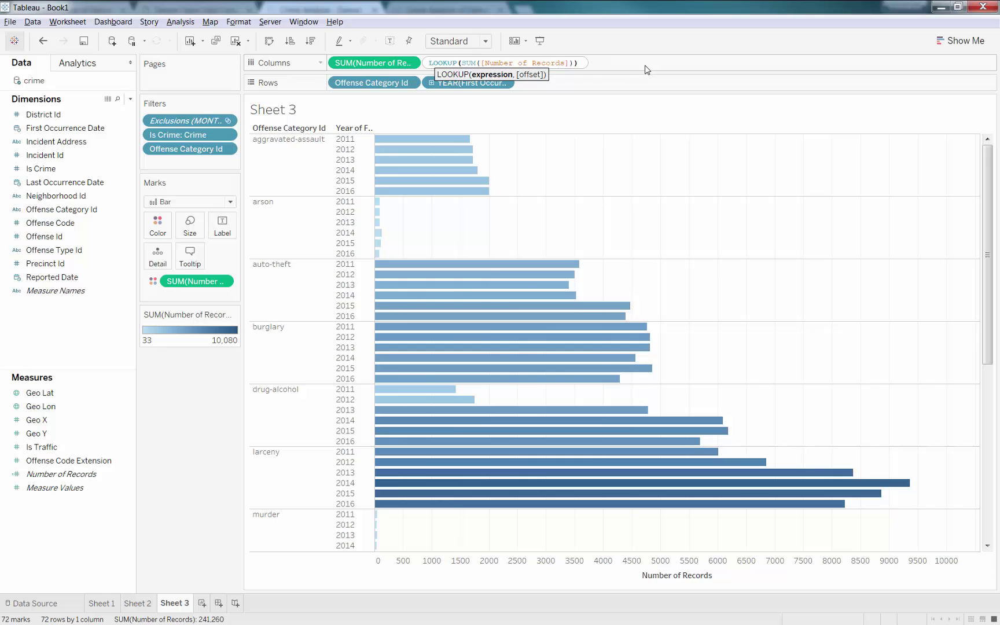
pyautogui.write(', fir')
pyautogui.press('Return')
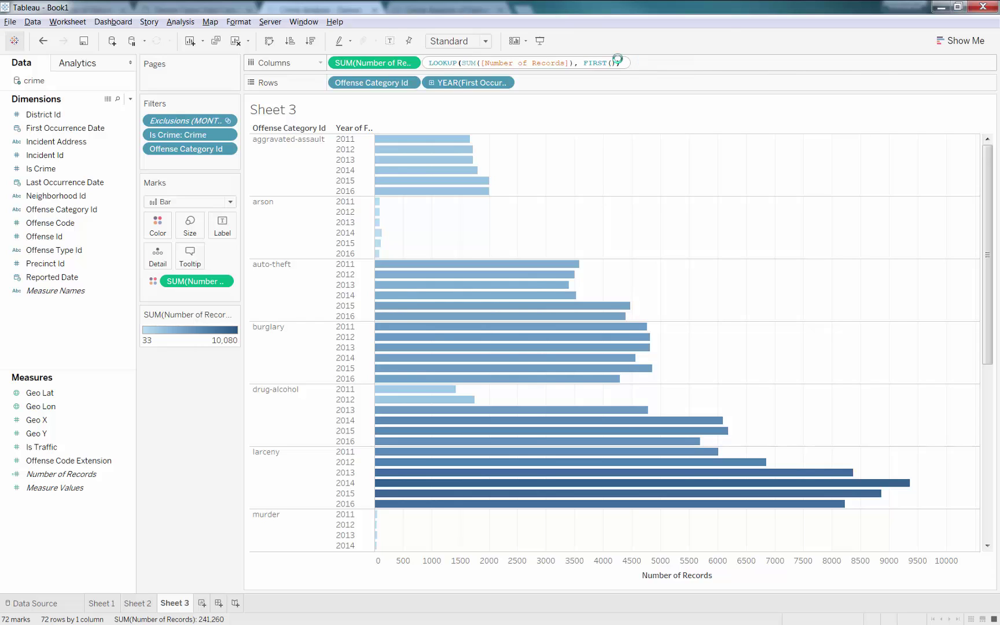
pyautogui.press('Return')
# Compare Number of Records with the FIRST() lookup value for the 2011 aggravated-assault and arson bars.
pyautogui.moveTo(414, 141)
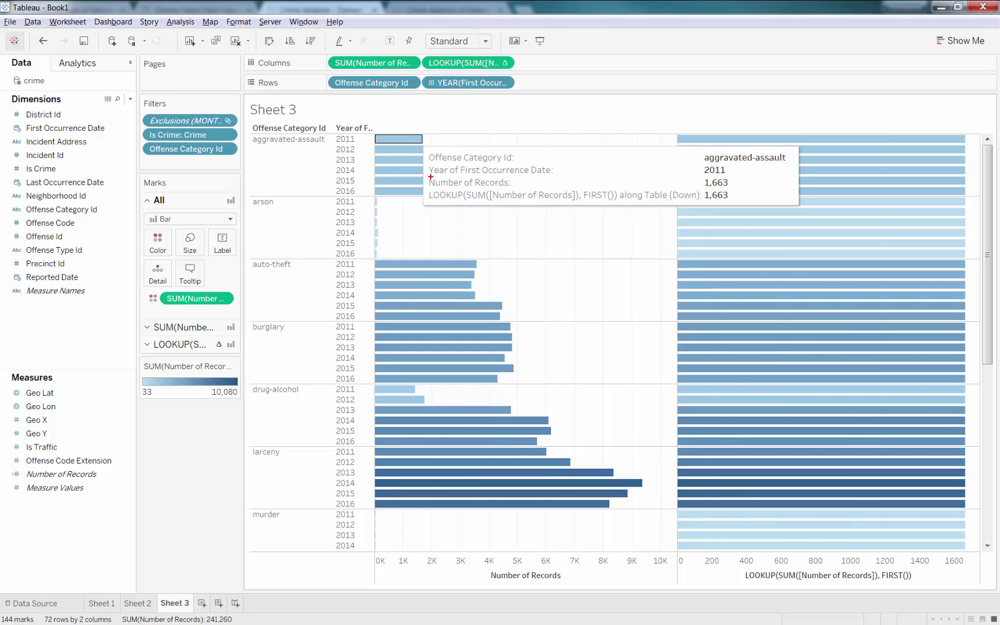
pyautogui.moveTo(431, 176); pyautogui.dragTo(734, 187)
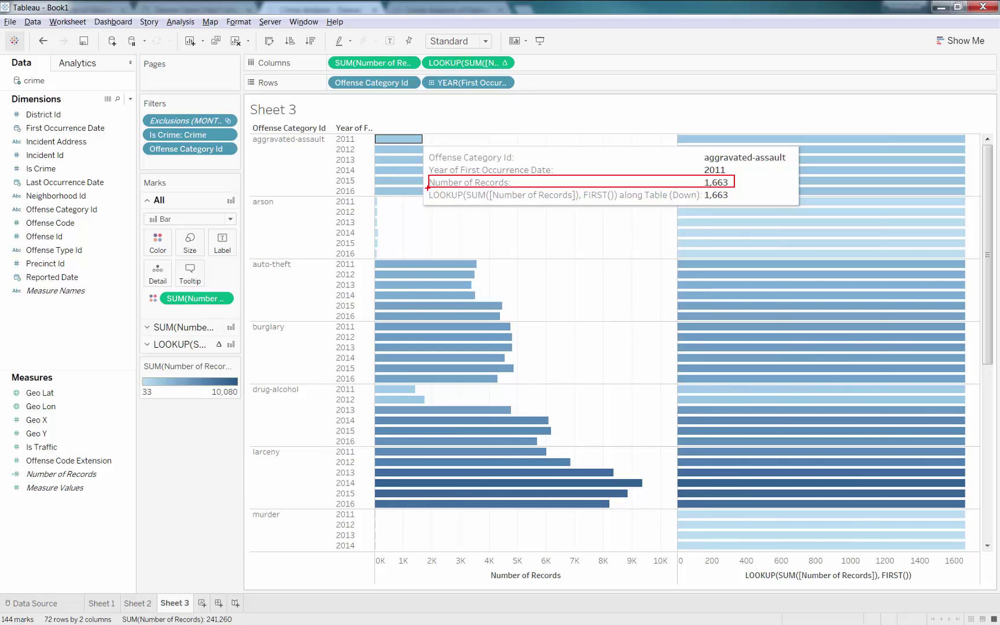
pyautogui.moveTo(428, 188)
pyautogui.mouseDown()
pyautogui.moveTo(754, 206)
pyautogui.moveTo(738, 203)
pyautogui.mouseUp()
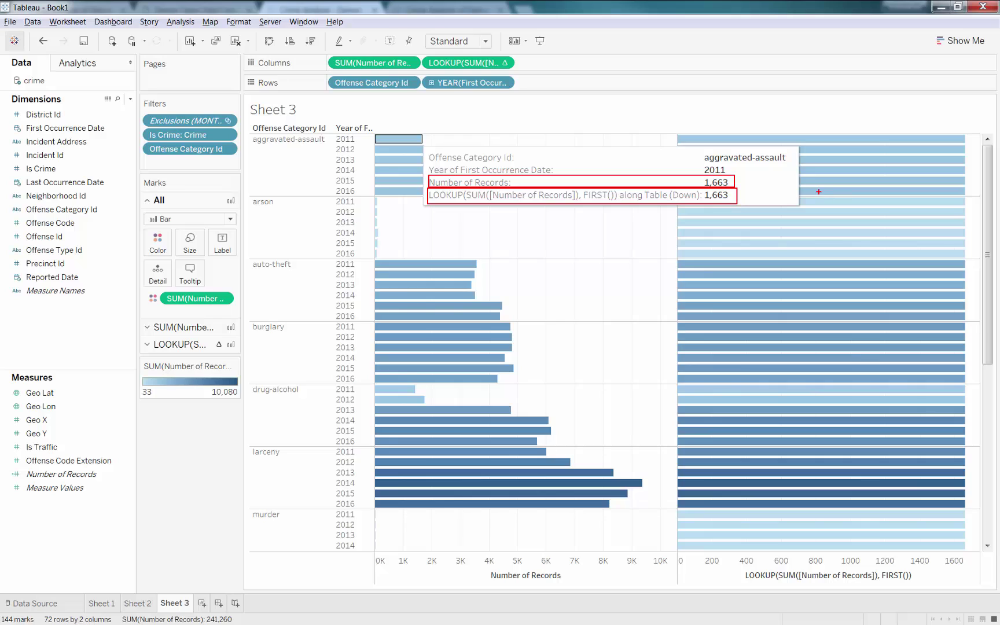
pyautogui.press('Escape')
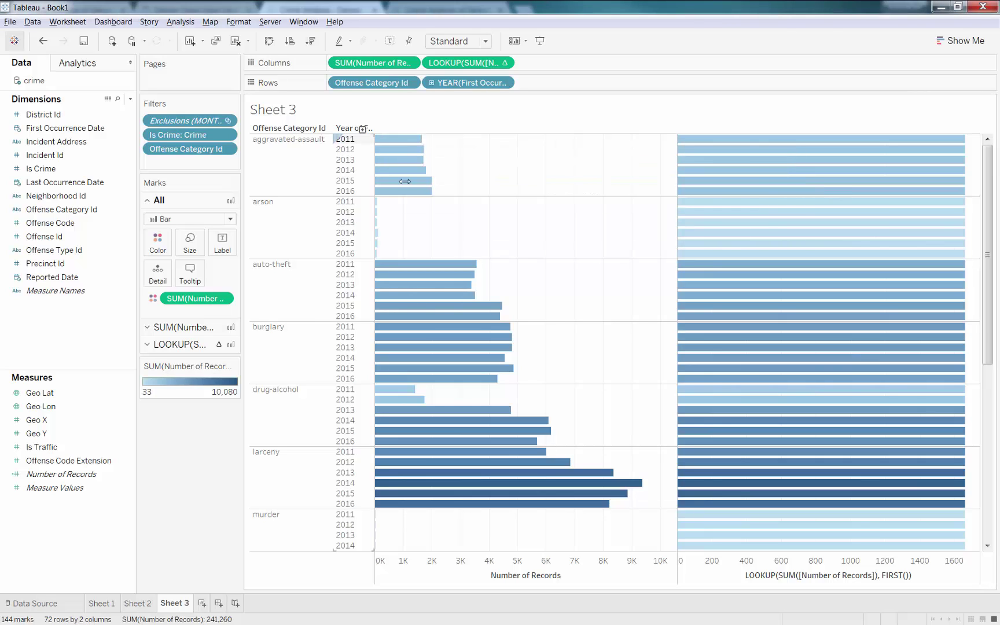
pyautogui.moveTo(377, 204)
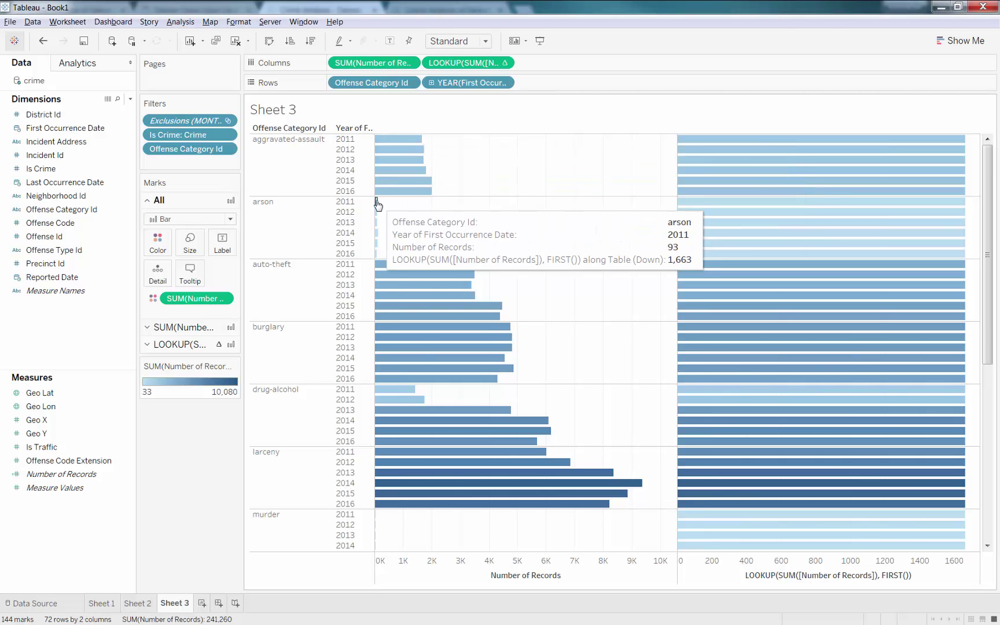
pyautogui.hotkey('ctrl', '2')
pyautogui.press('Escape')
# Compute the FIRST() lookup over specific dimensions, Offense Category Id and Year of First Occurrence Date, restarting every Offense Category Id.
pyautogui.rightClick(486, 68)
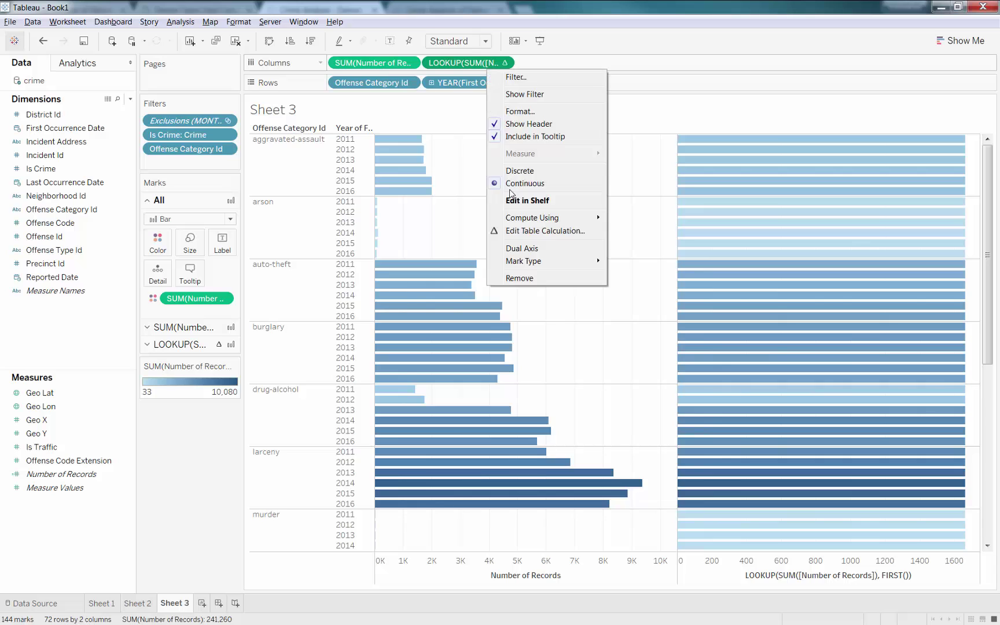
pyautogui.click(522, 231)
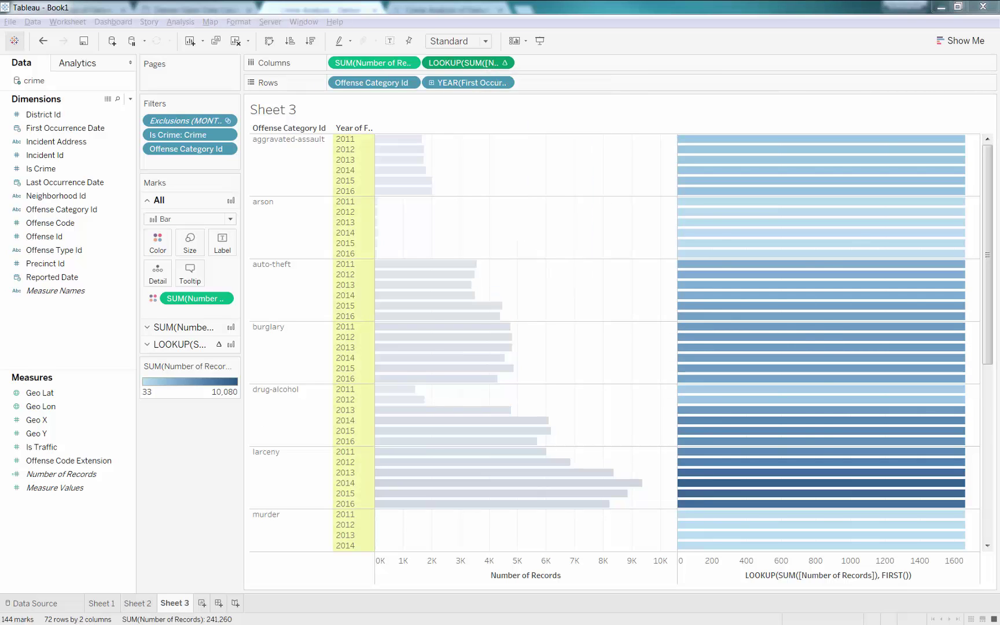
pyautogui.click(699, 351)
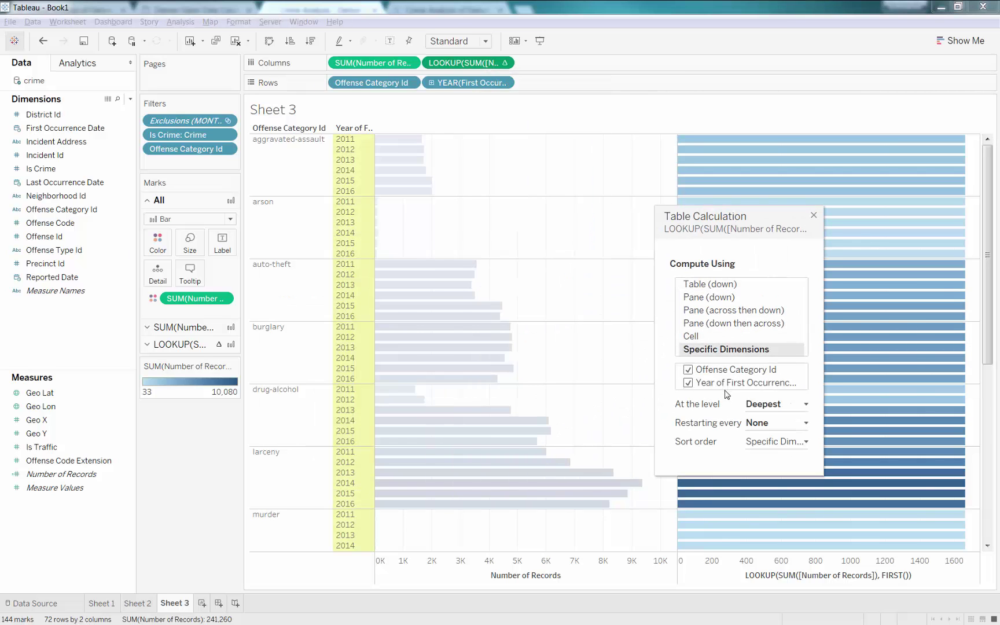
pyautogui.click(776, 423)
pyautogui.click(775, 452)
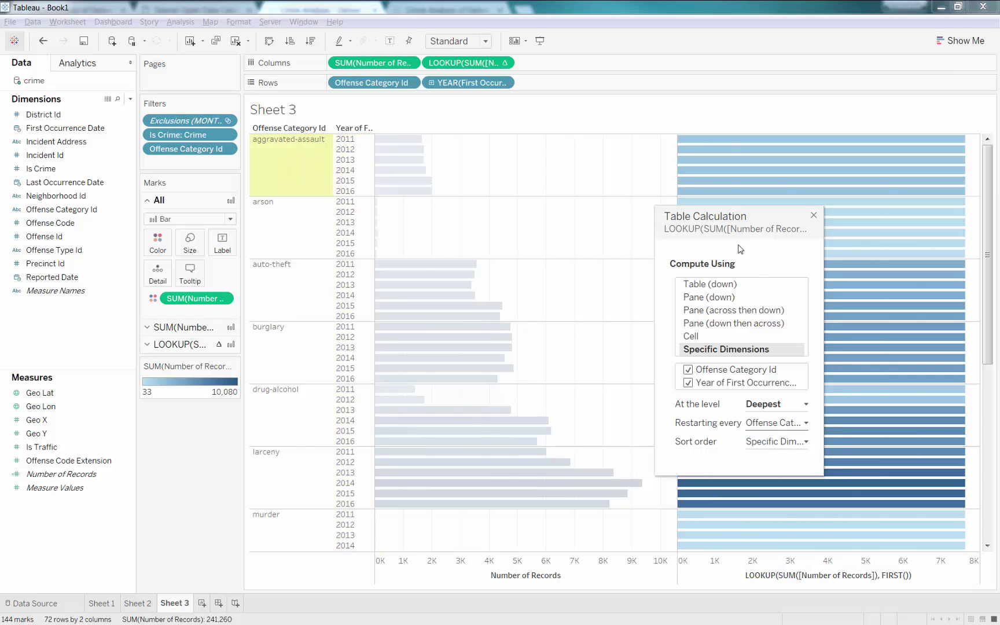
pyautogui.moveTo(713, 216); pyautogui.dragTo(552, 286)
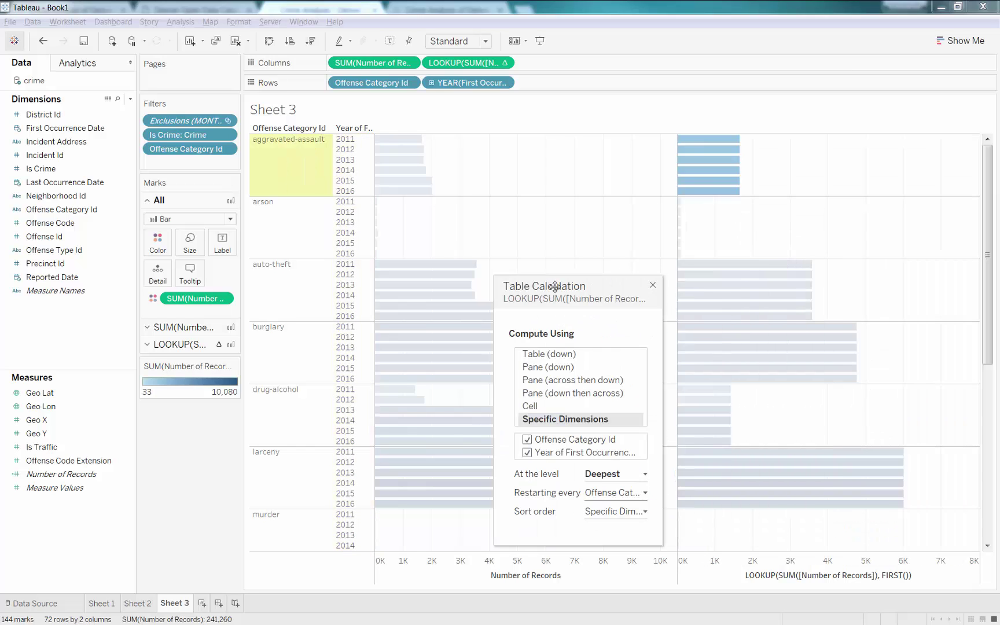
pyautogui.click(653, 286)
pyautogui.moveTo(680, 204)
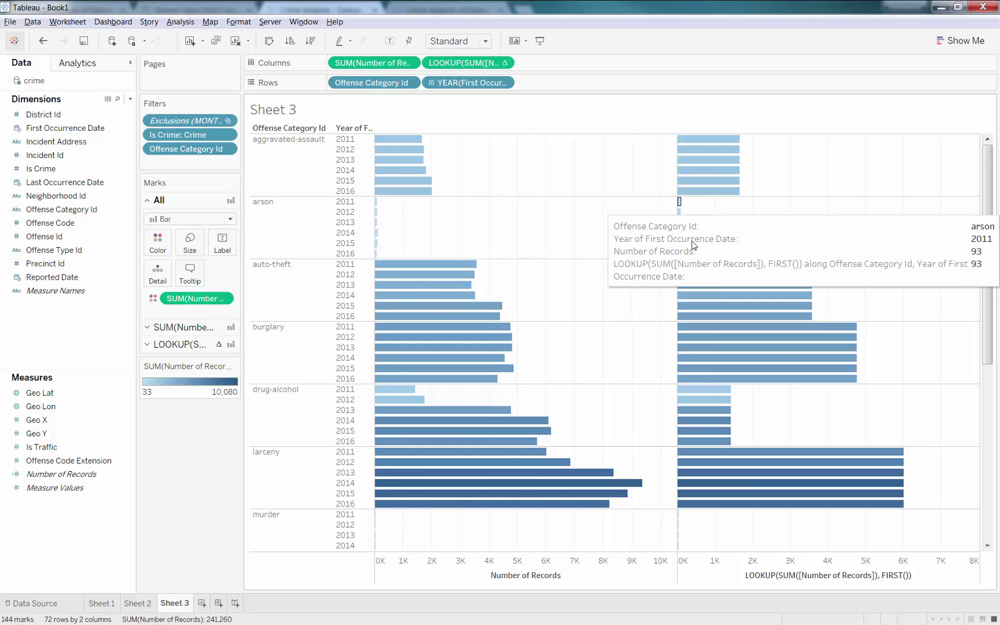
pyautogui.moveTo(692, 268)
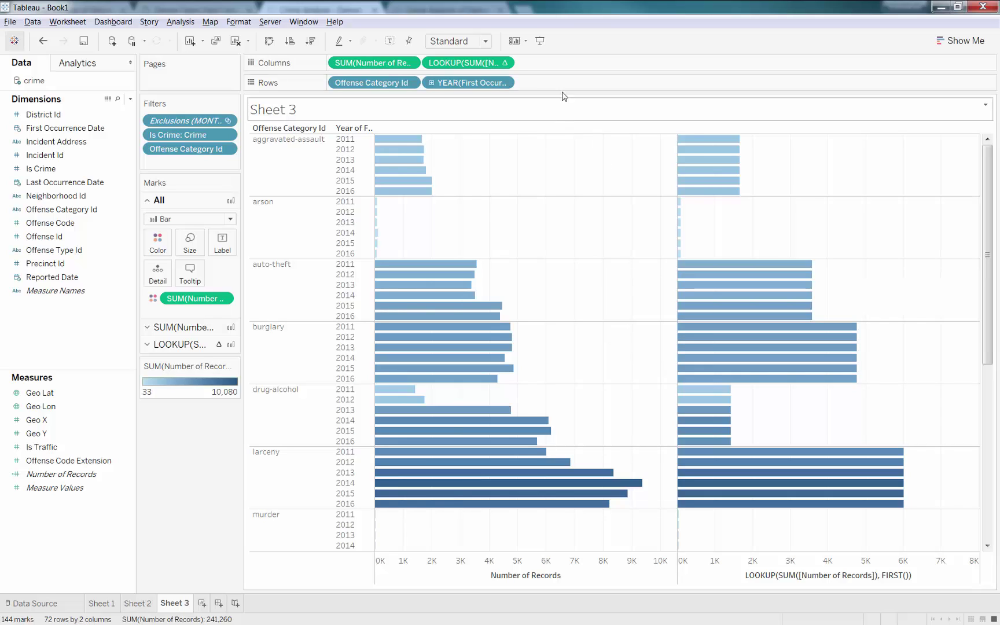
# Duplicate the FIRST() lookup in the columns and change the copy to LOOKUP(SUM([Number of Records]), LAST()).
pyautogui.moveTo(457, 65); pyautogui.dragTo(541, 63)
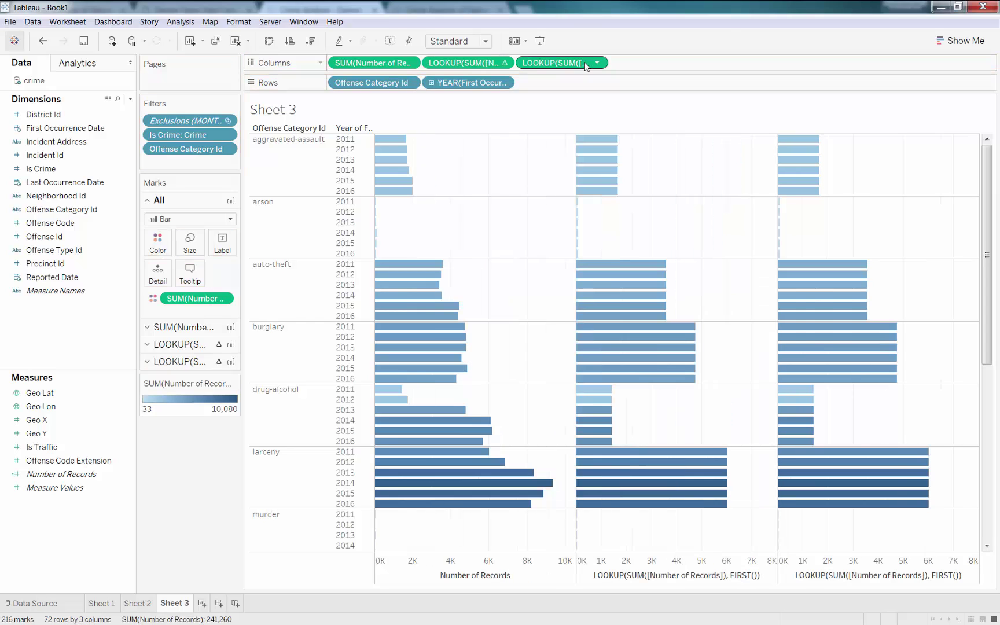
pyautogui.doubleClick(586, 63)
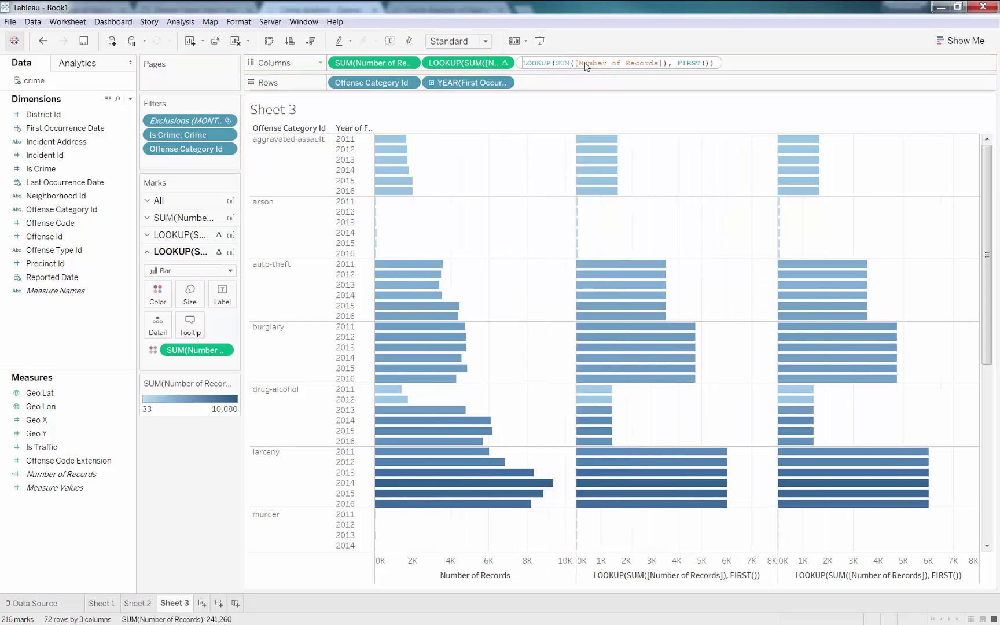
pyautogui.doubleClick(666, 63)
pyautogui.write('last')
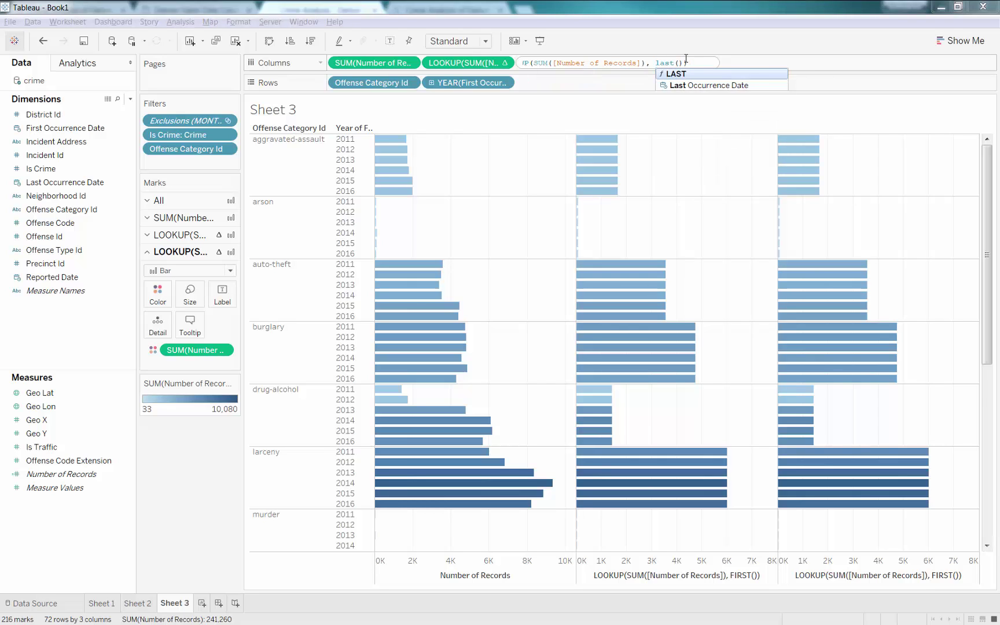
pyautogui.press('Return')
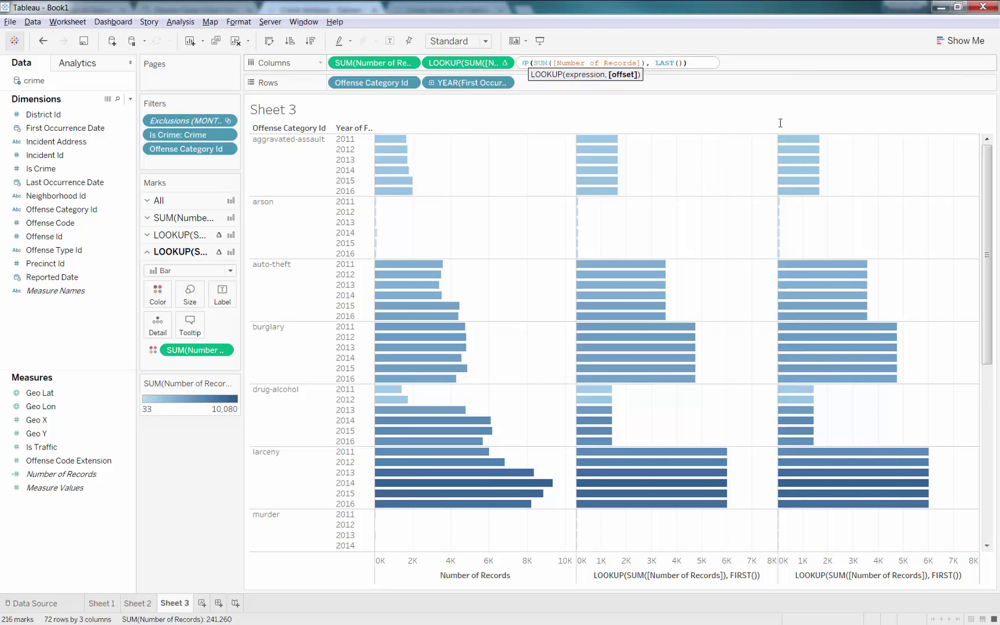
pyautogui.press('Return')
# Compare the 2016 aggravated-assault Number of Records with the LAST() lookup values across that category's years.
pyautogui.moveTo(787, 182)
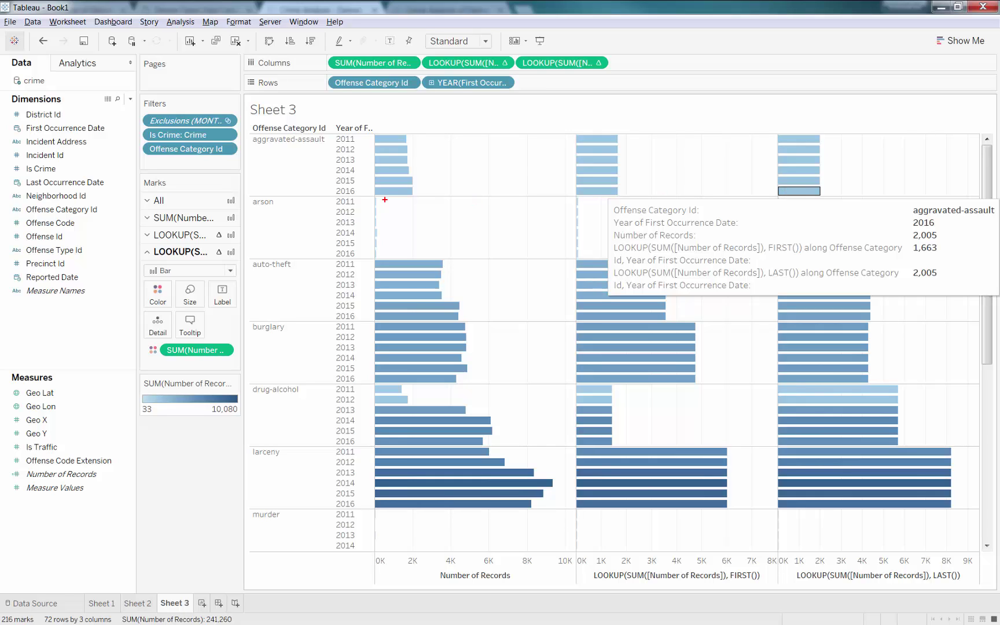
pyautogui.moveTo(369, 185); pyautogui.dragTo(416, 195)
pyautogui.moveTo(768, 125); pyautogui.dragTo(826, 199)
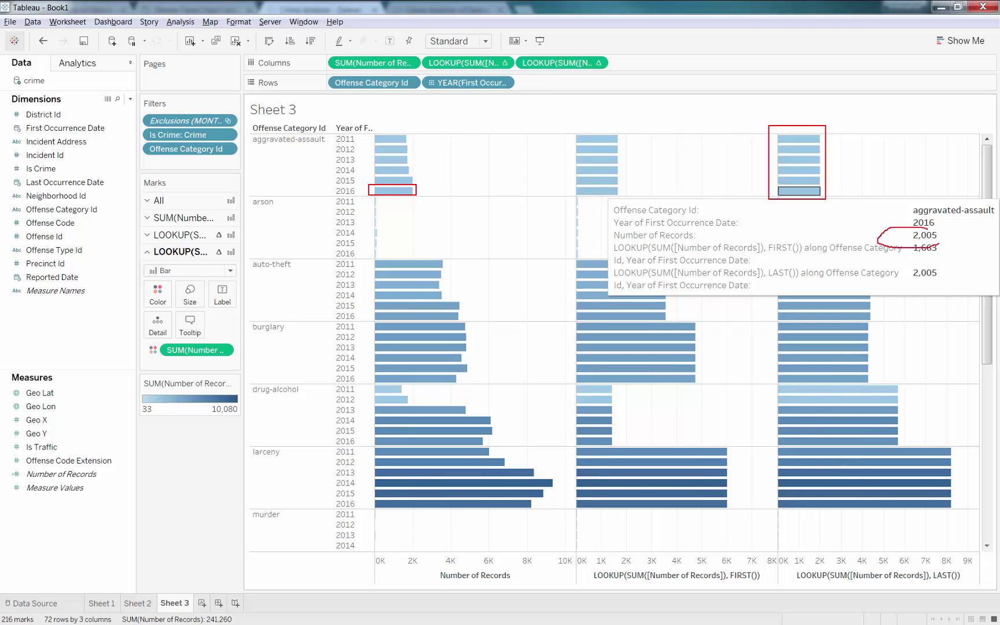
pyautogui.moveTo(930, 265)
pyautogui.mouseDown()
pyautogui.moveTo(901, 281)
pyautogui.moveTo(948, 269)
pyautogui.mouseUp()
pyautogui.press('Escape')
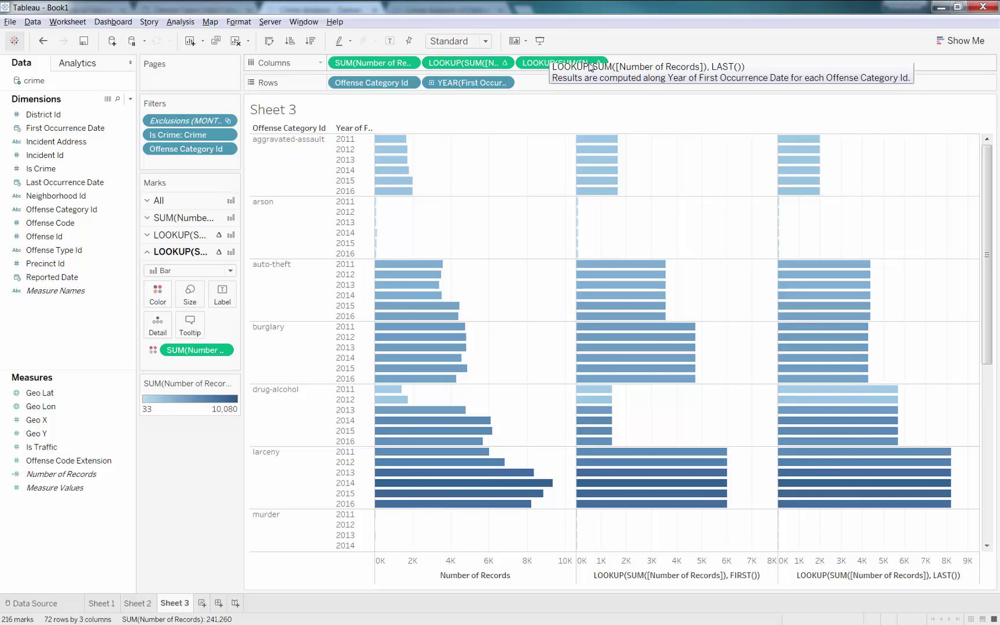
# Add a fourth column calculation, LOOKUP(SUM([Number of Records]), LAST()) - LOOKUP(SUM([Number of Records]), FIRST()).
pyautogui.doubleClick(657, 63)
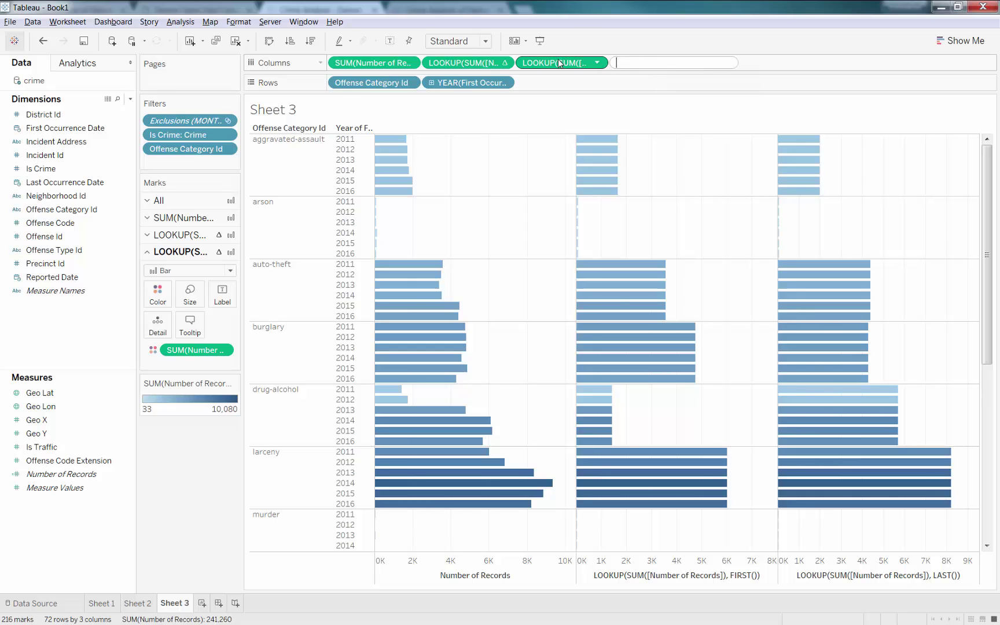
pyautogui.moveTo(560, 63); pyautogui.dragTo(648, 64)
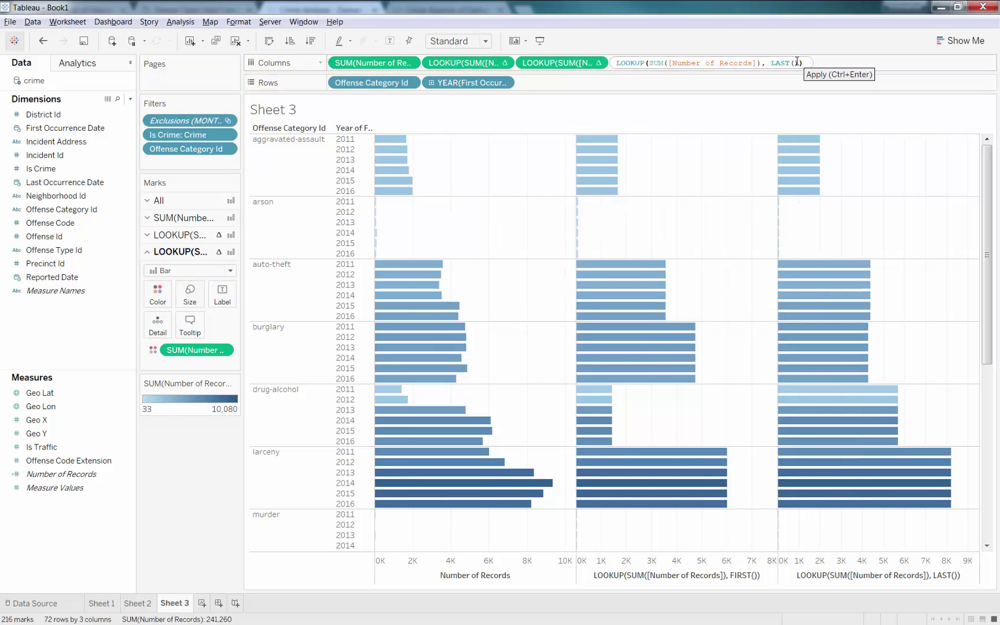
pyautogui.write('-')
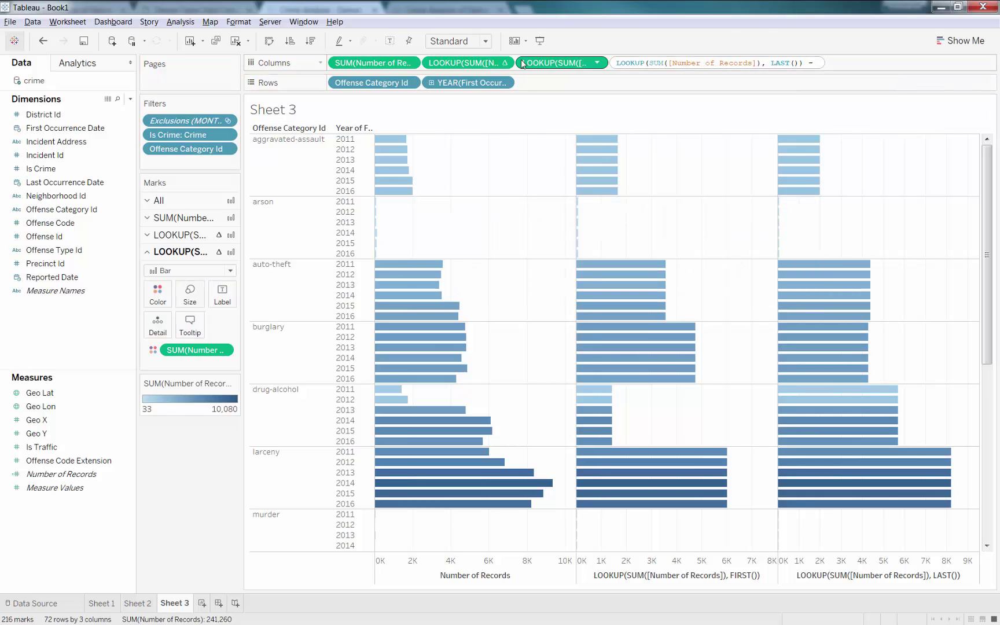
pyautogui.moveTo(472, 66); pyautogui.dragTo(819, 64)
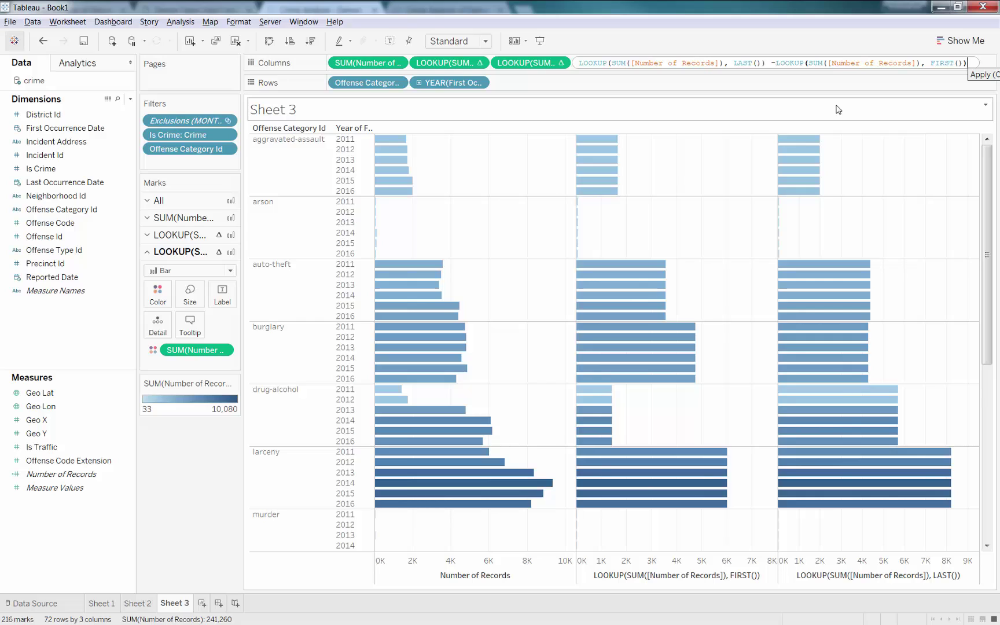
pyautogui.press('Return')
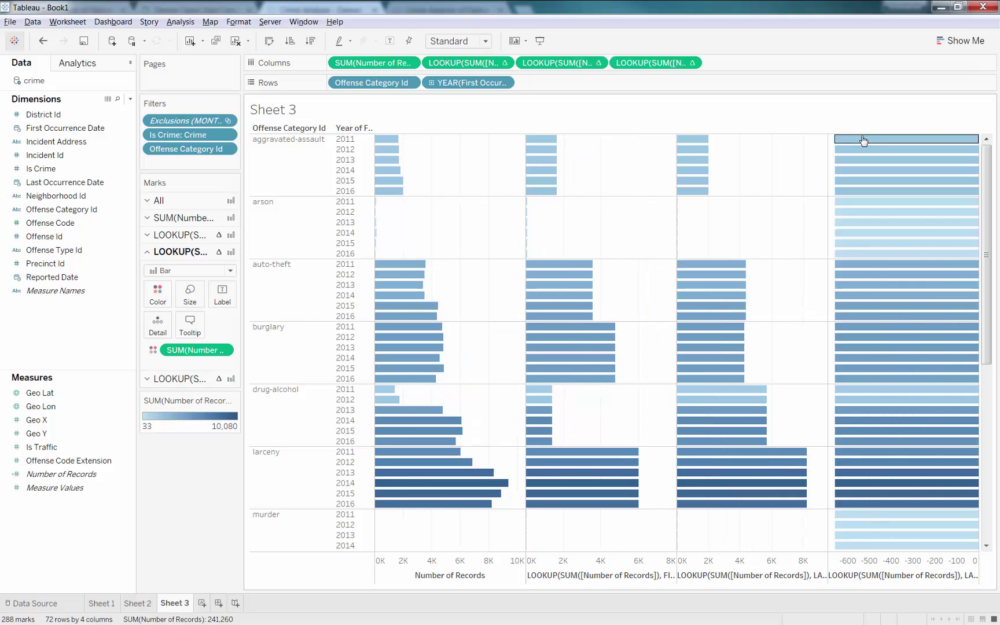
# Compute the LAST() minus FIRST() calculation over specific dimensions, restarting every Offense Category Id.
pyautogui.moveTo(863, 141)
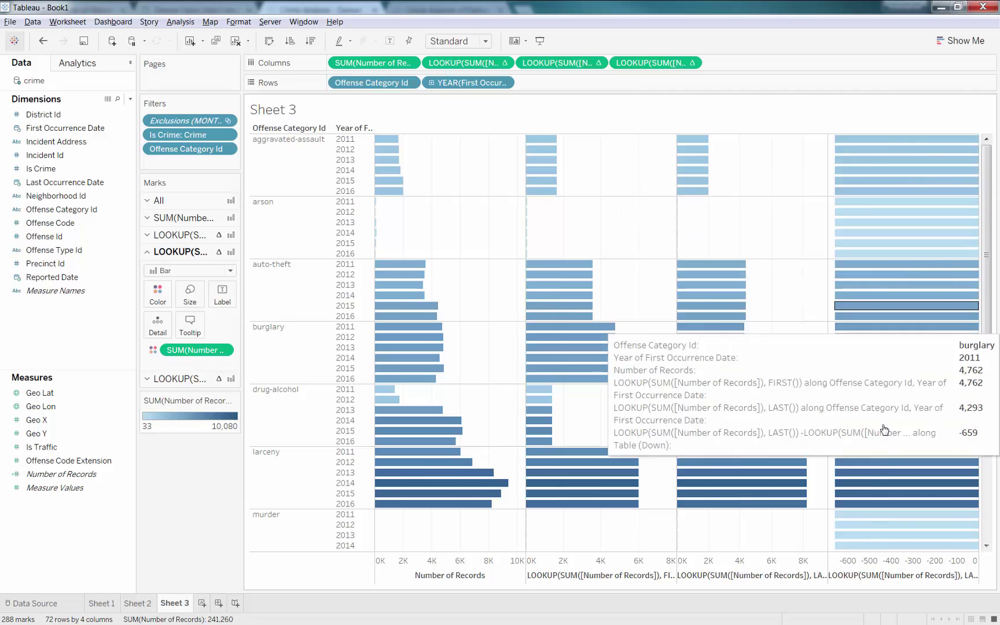
pyautogui.rightClick(676, 62)
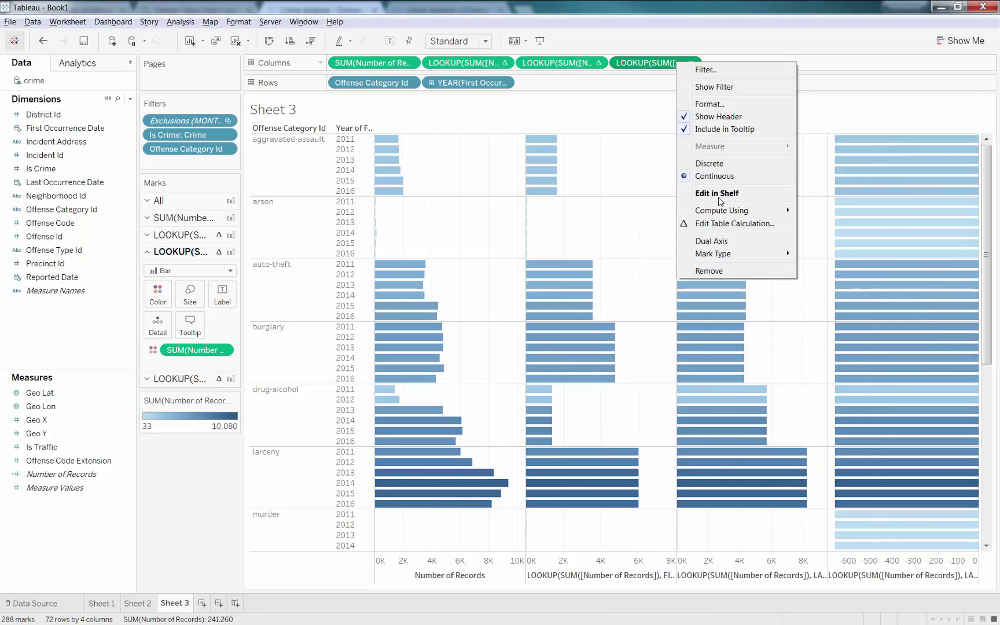
pyautogui.click(726, 226)
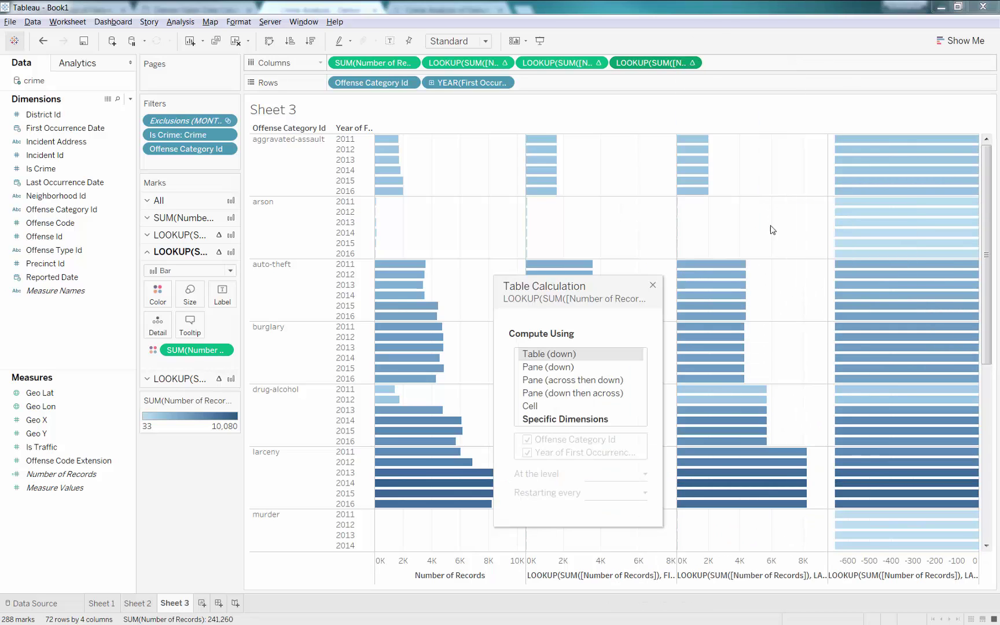
pyautogui.click(564, 419)
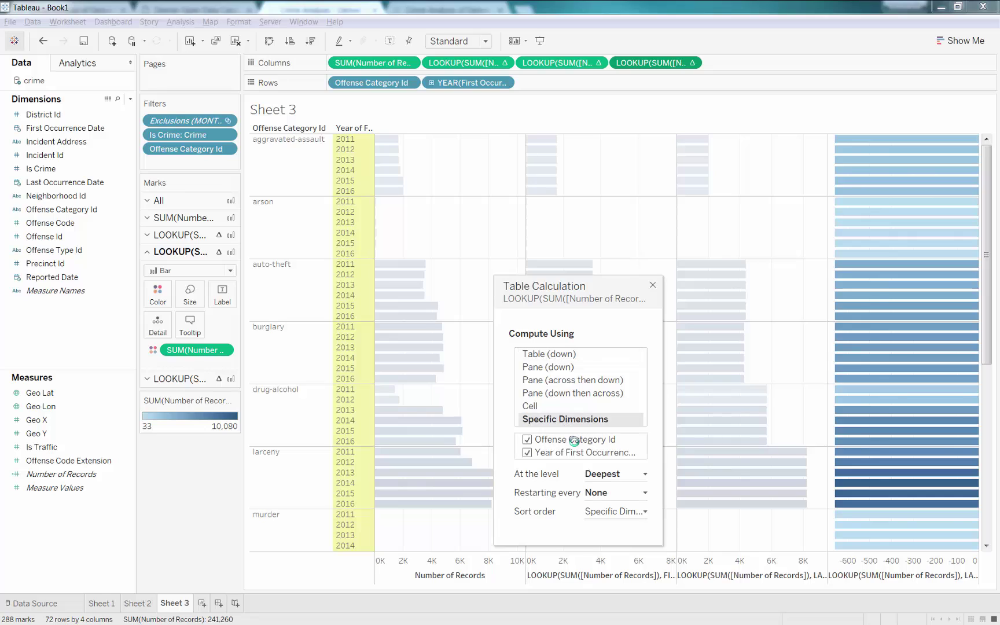
pyautogui.click(596, 494)
pyautogui.click(603, 519)
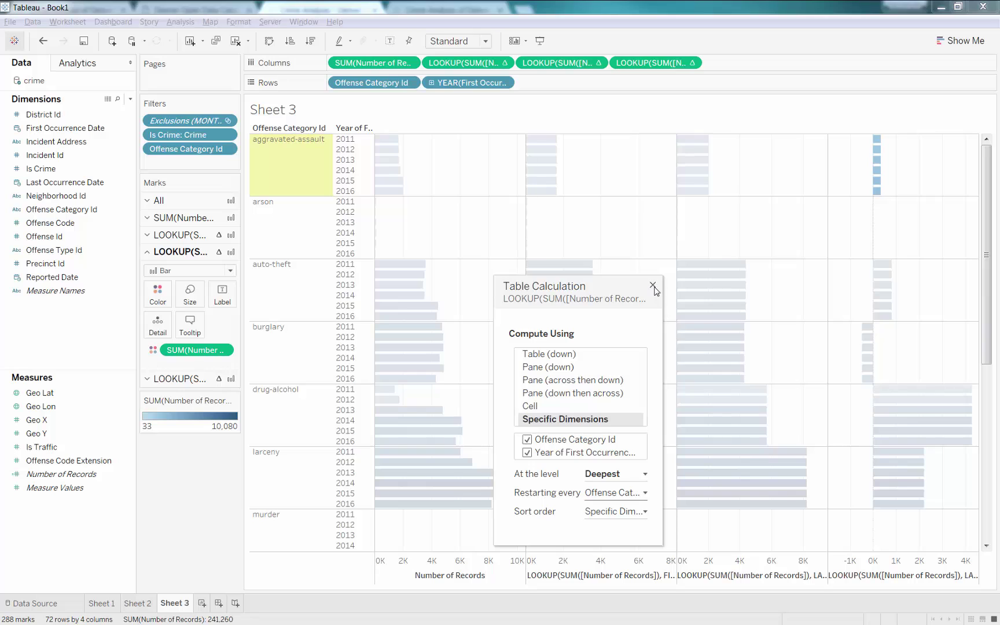
pyautogui.click(653, 286)
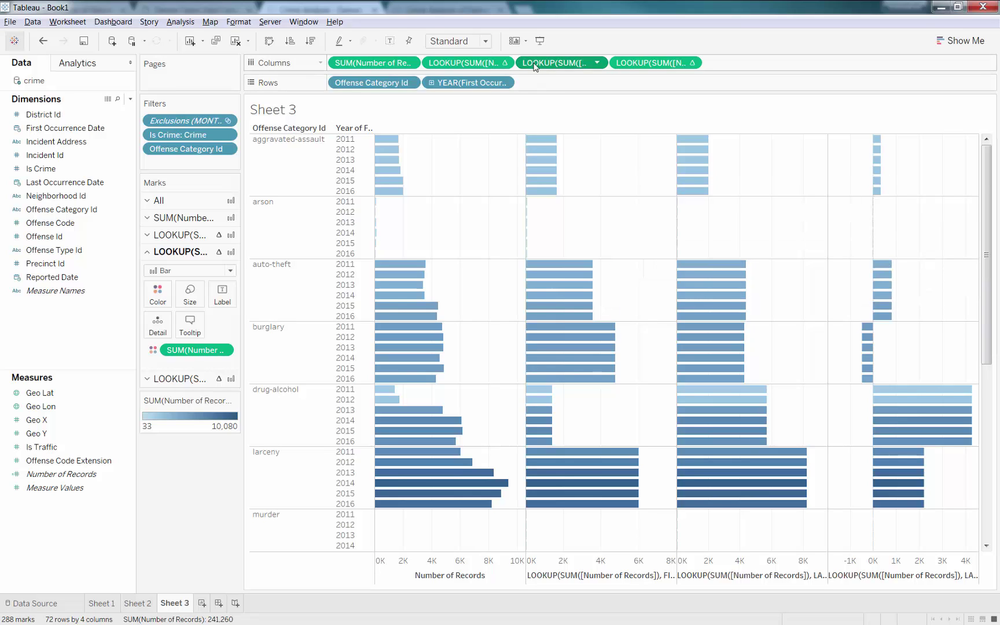
# Remove the separate FIRST() and LAST() lookup columns and save the difference calculation as a measure named Absolute Change 2011-2016.
pyautogui.moveTo(479, 59); pyautogui.dragTo(452, 6)
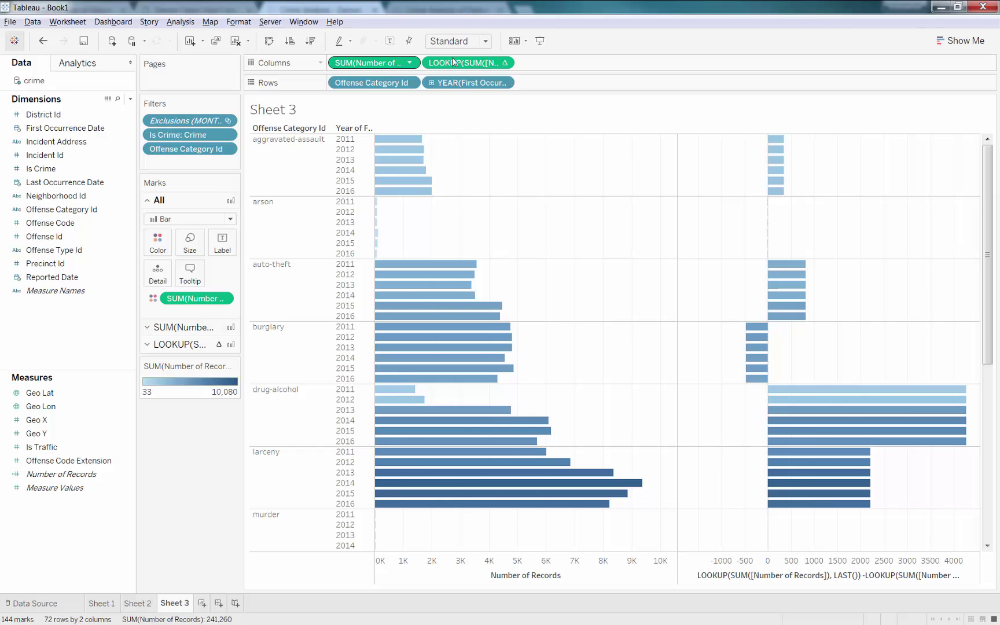
pyautogui.moveTo(457, 64); pyautogui.dragTo(76, 543)
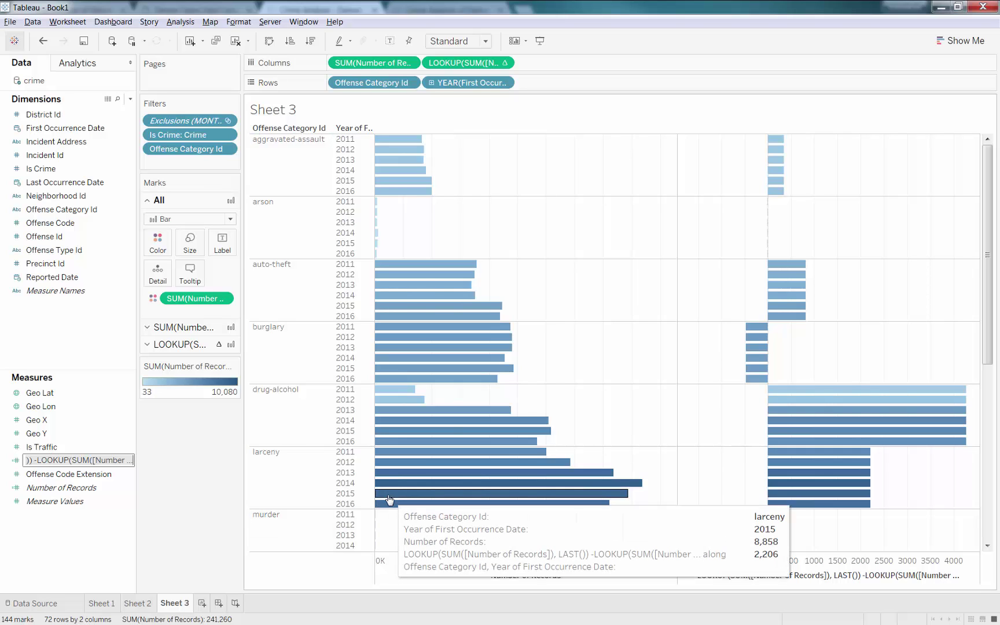
pyautogui.write('Abso')
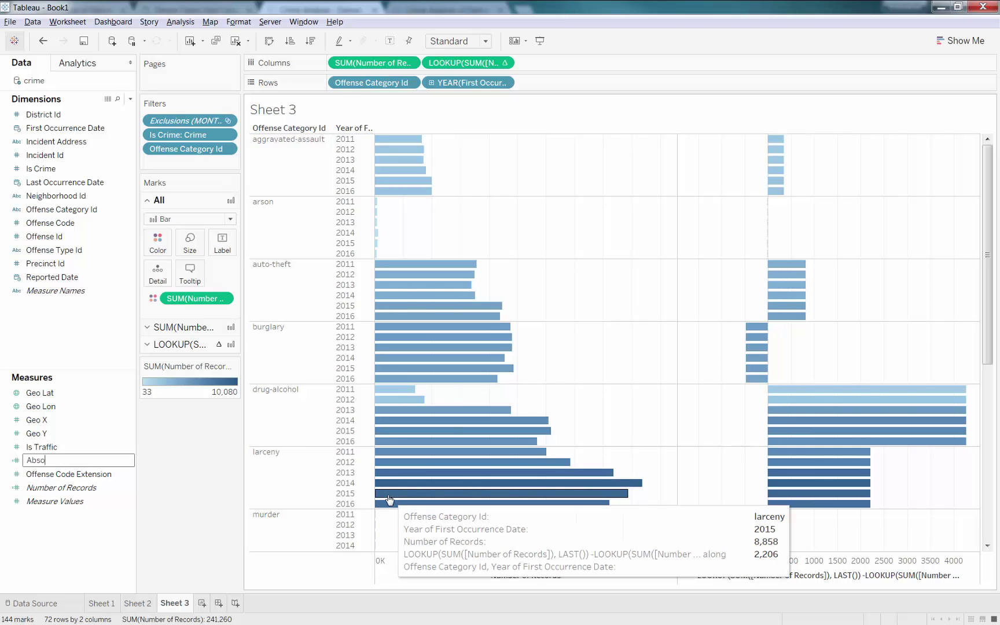
pyautogui.write('lute CHange')
pyautogui.press('Delete')
pyautogui.write('h')
pyautogui.press('Return')
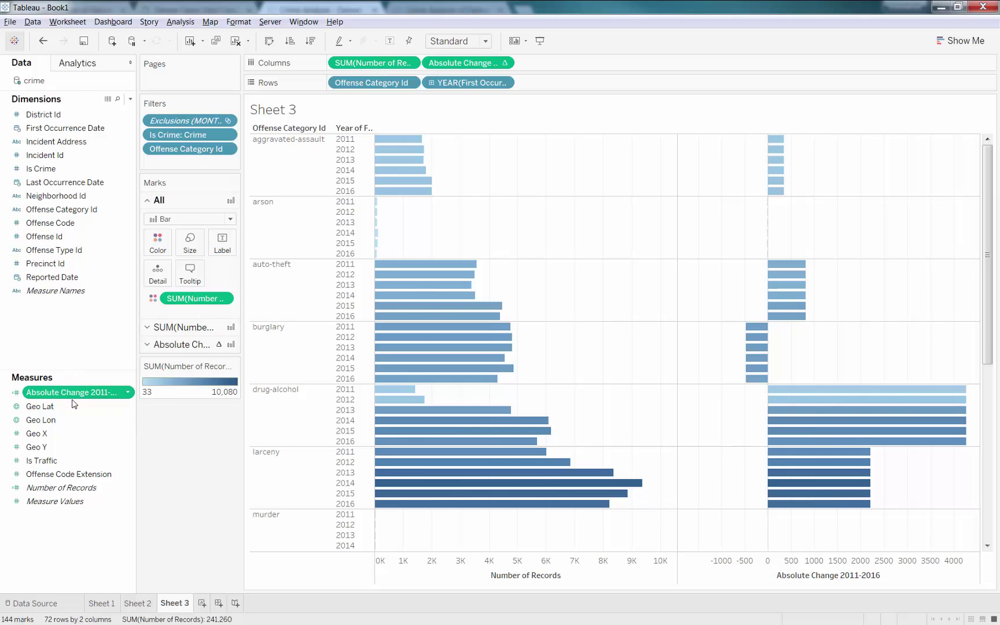
# Create a calculated field named Rank with the formula RANK_DENSE([Absolute Change 2011-2016]).
pyautogui.rightClick(46, 400)
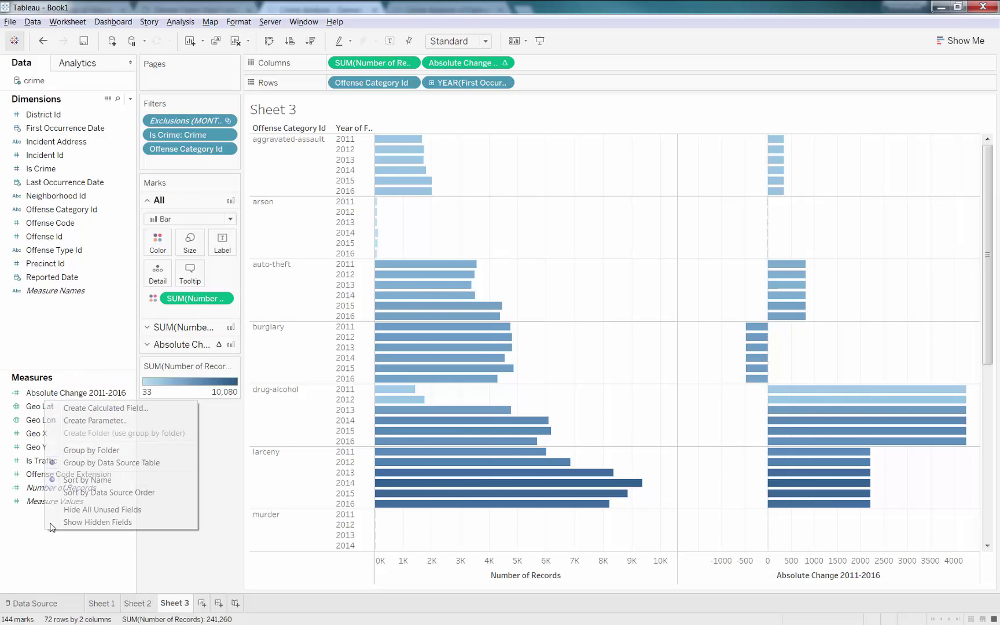
pyautogui.click(101, 408)
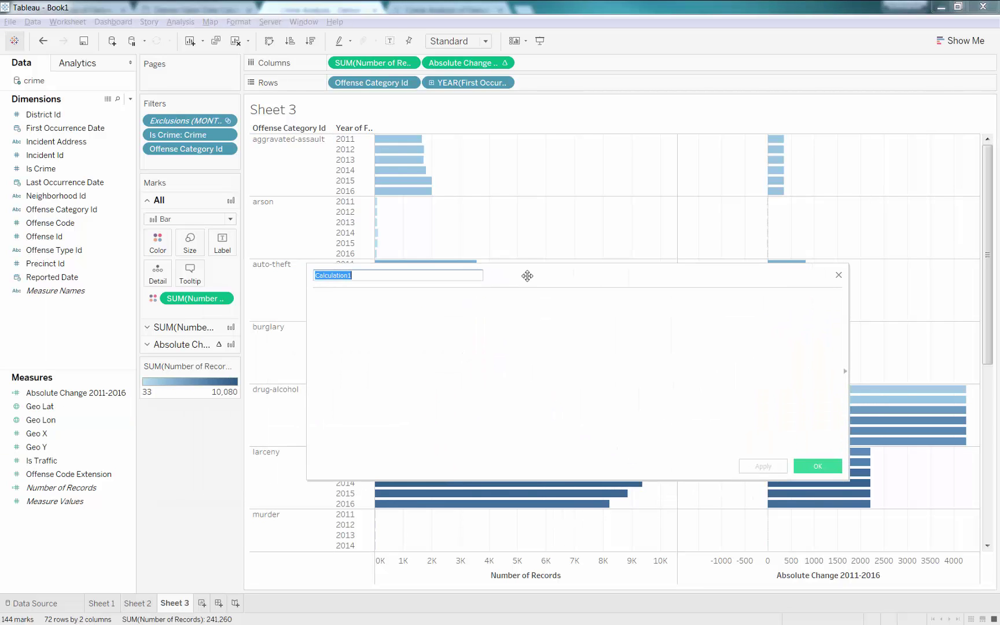
pyautogui.write('Rank')
pyautogui.press('Tab')
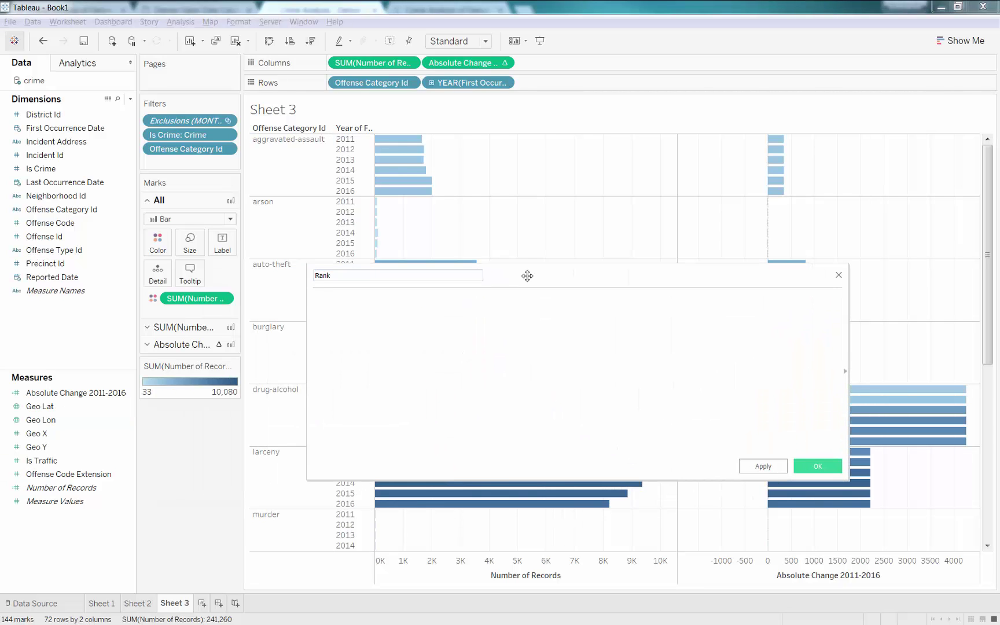
pyautogui.write('rank')
pyautogui.press('Down')
pyautogui.press('Down')
pyautogui.press('Down')
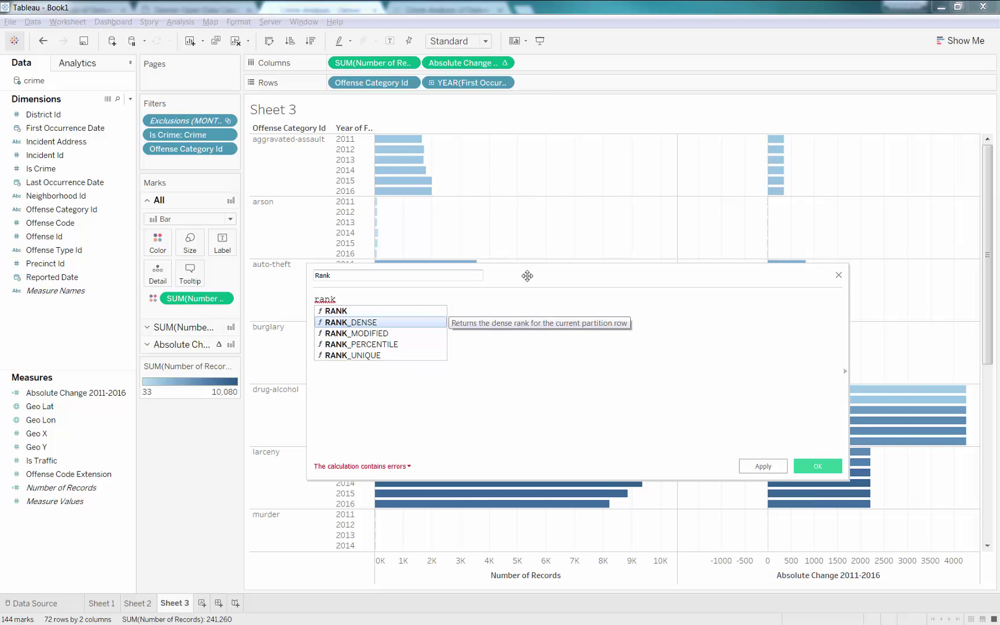
pyautogui.press('Up')
pyautogui.press('Up')
pyautogui.press('Return')
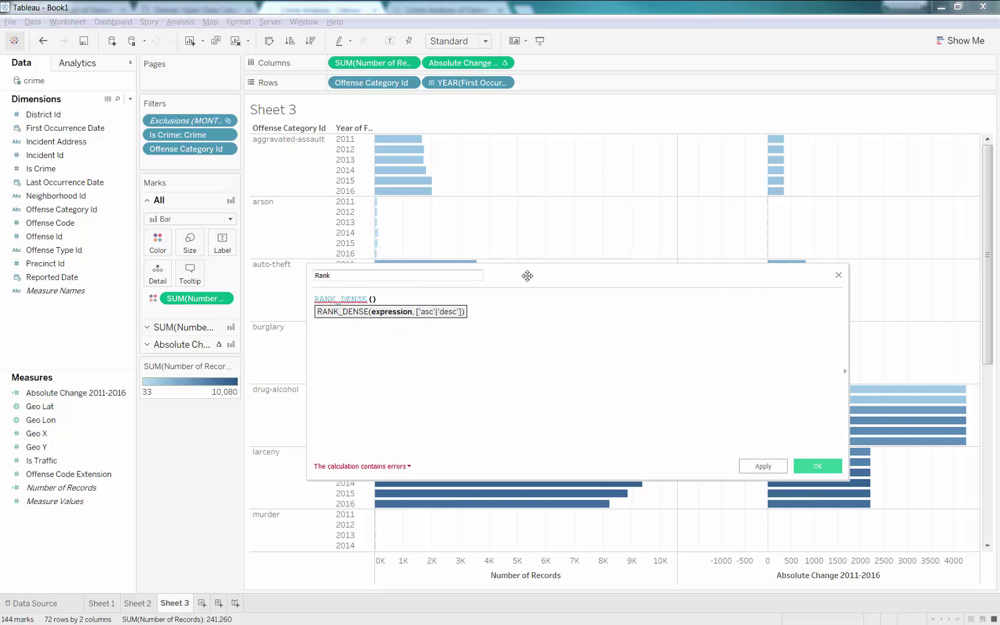
pyautogui.click(77, 394)
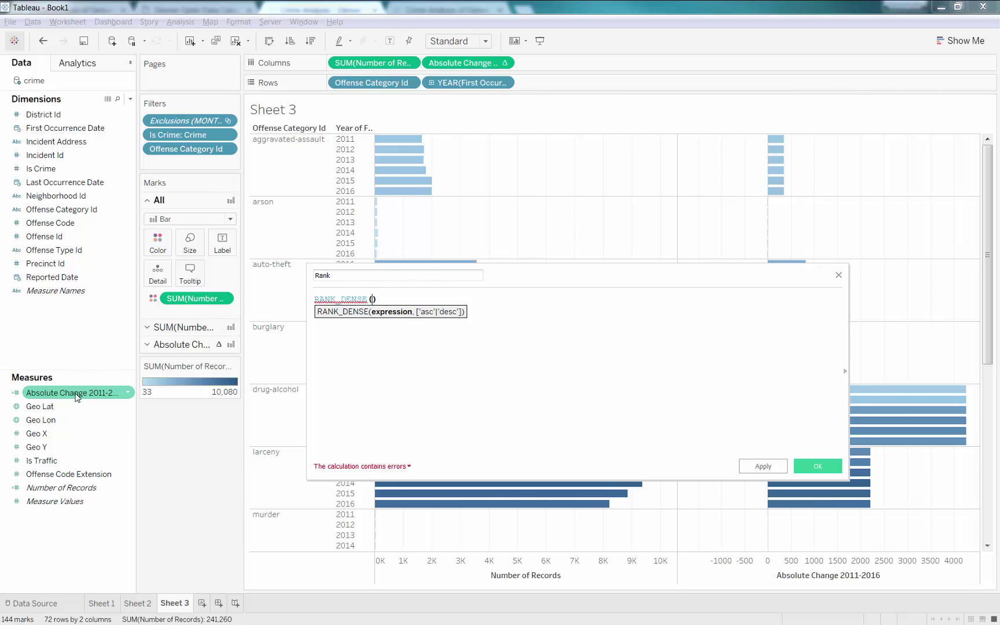
pyautogui.moveTo(77, 397); pyautogui.dragTo(376, 308)
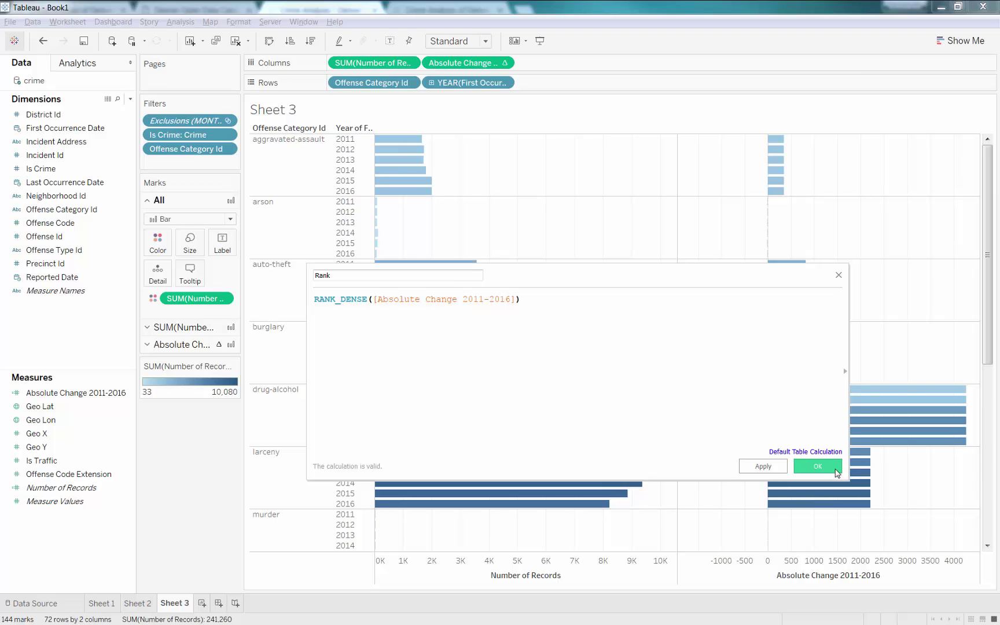
pyautogui.click(834, 471)
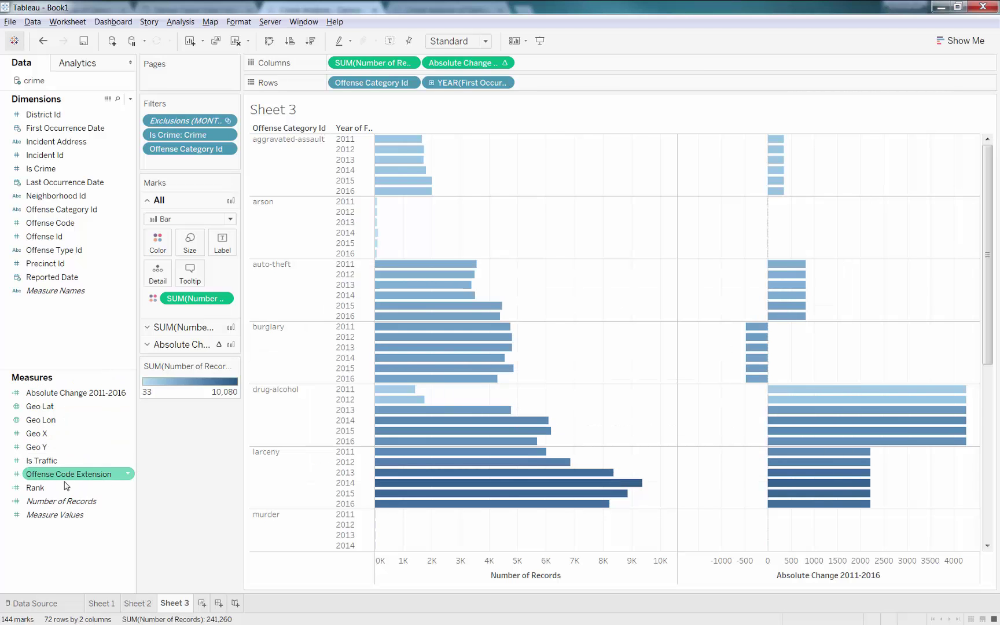
# Add Rank to the view as a discrete field and place it before Offense Category Id in the rows.
pyautogui.moveTo(57, 491); pyautogui.dragTo(222, 248)
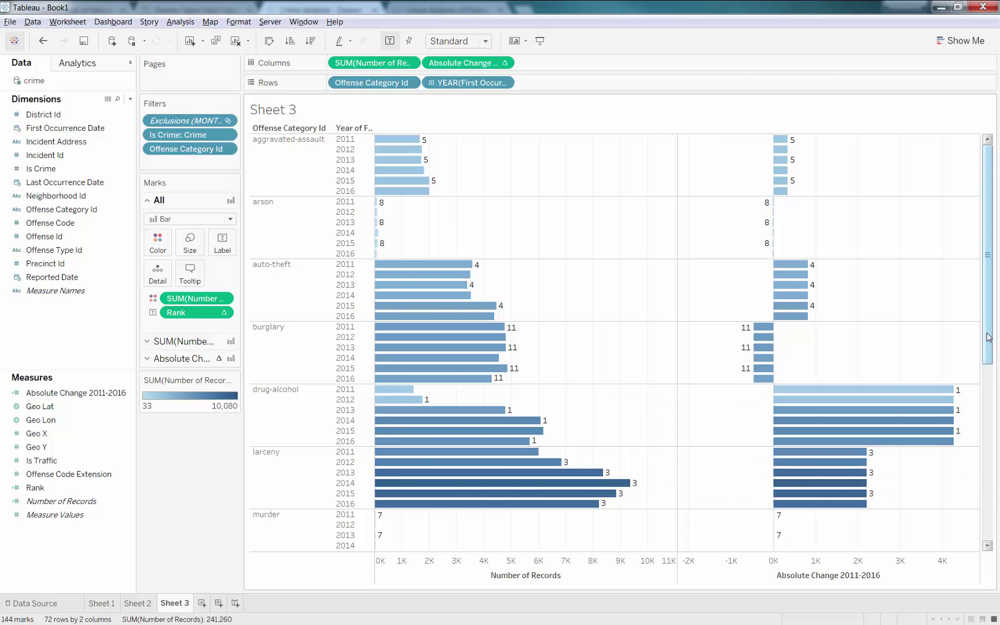
pyautogui.moveTo(988, 359); pyautogui.dragTo(977, 465)
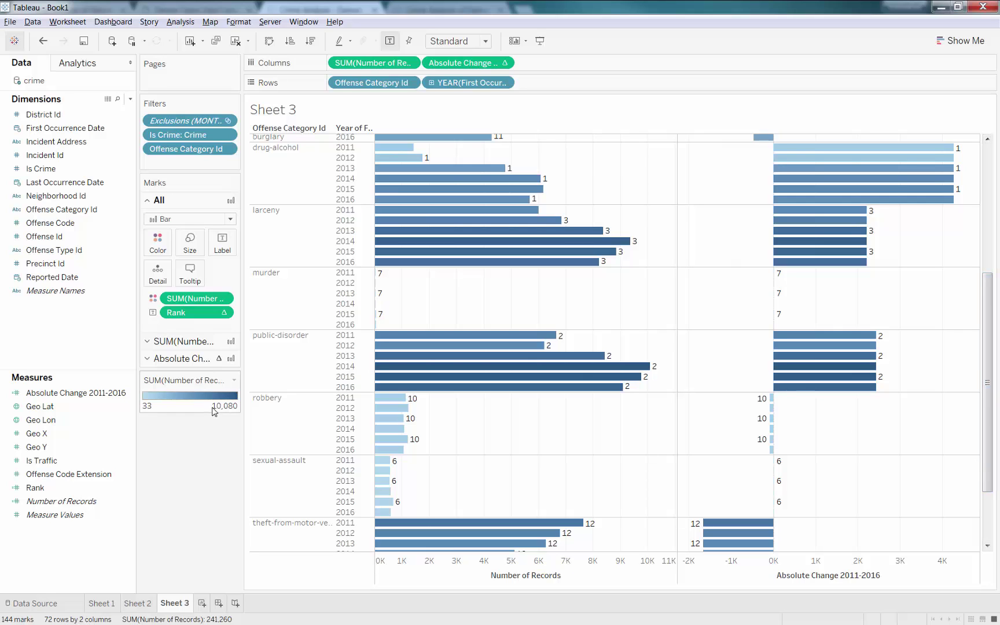
pyautogui.rightClick(181, 315)
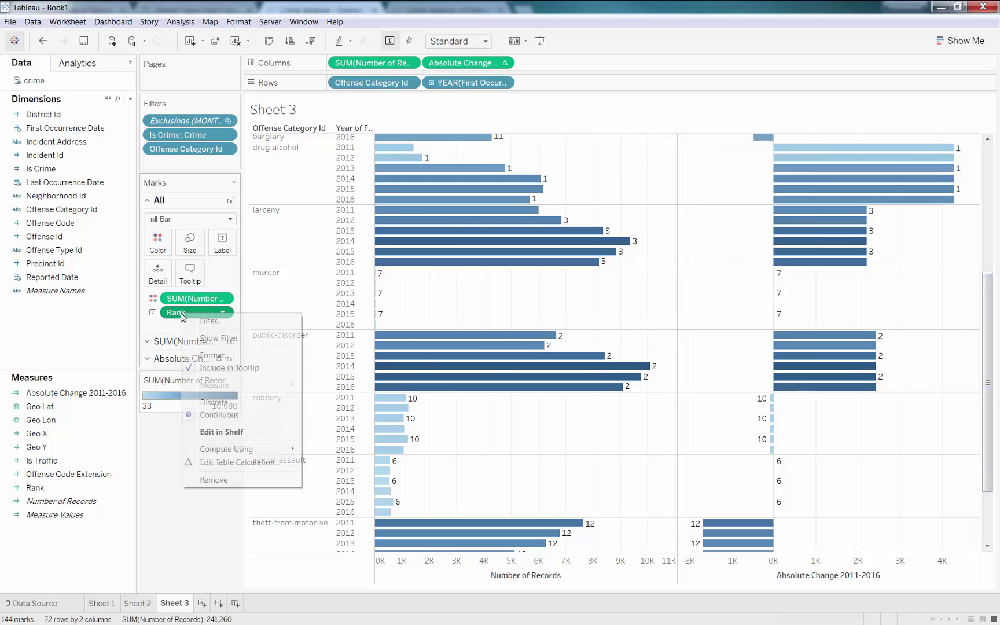
pyautogui.click(219, 405)
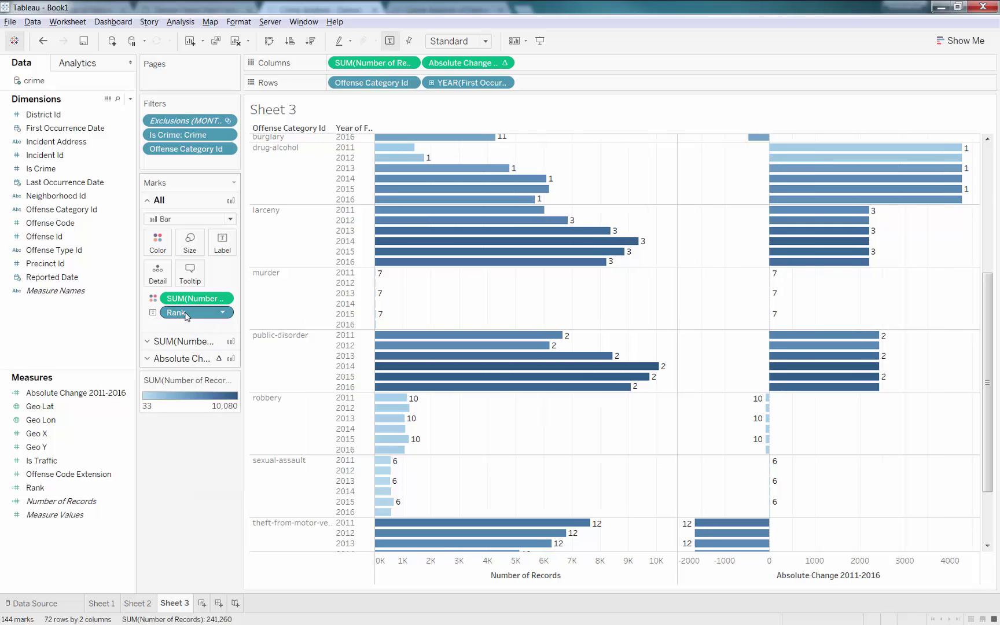
pyautogui.moveTo(185, 315); pyautogui.dragTo(331, 84)
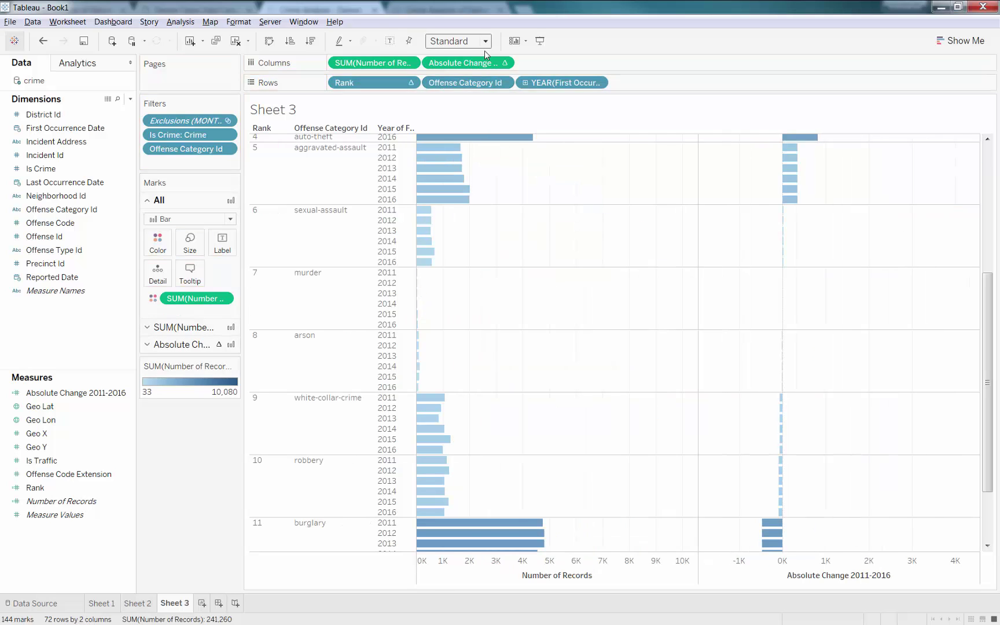
# Remove Absolute Change 2011-2016 from the columns and review the offense categories in rank order.
pyautogui.moveTo(476, 67); pyautogui.dragTo(514, 15)
pyautogui.moveTo(987, 382); pyautogui.dragTo(988, 255)
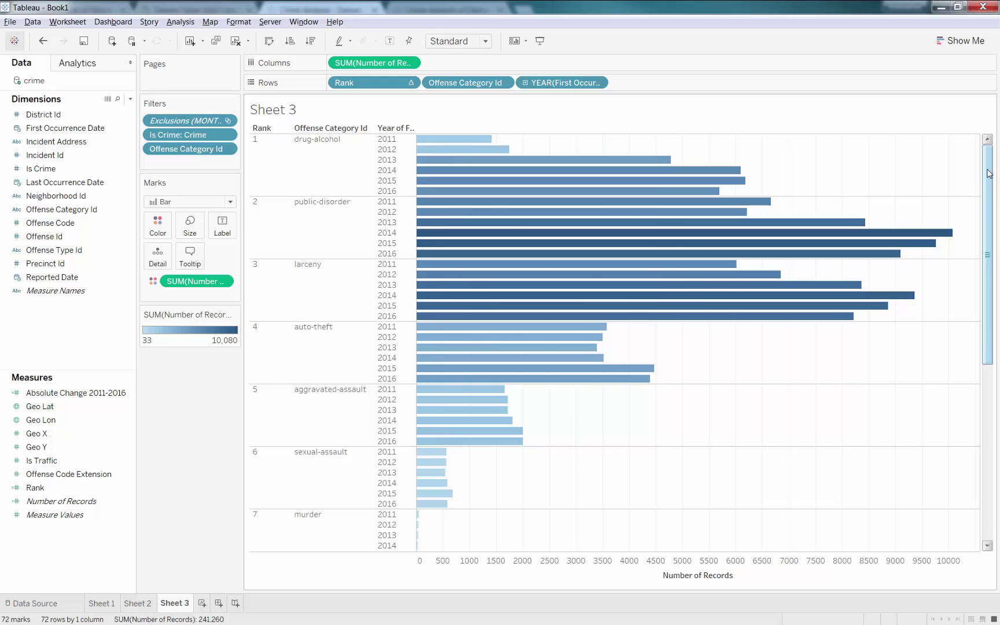
pyautogui.moveTo(989, 174); pyautogui.dragTo(994, 410)
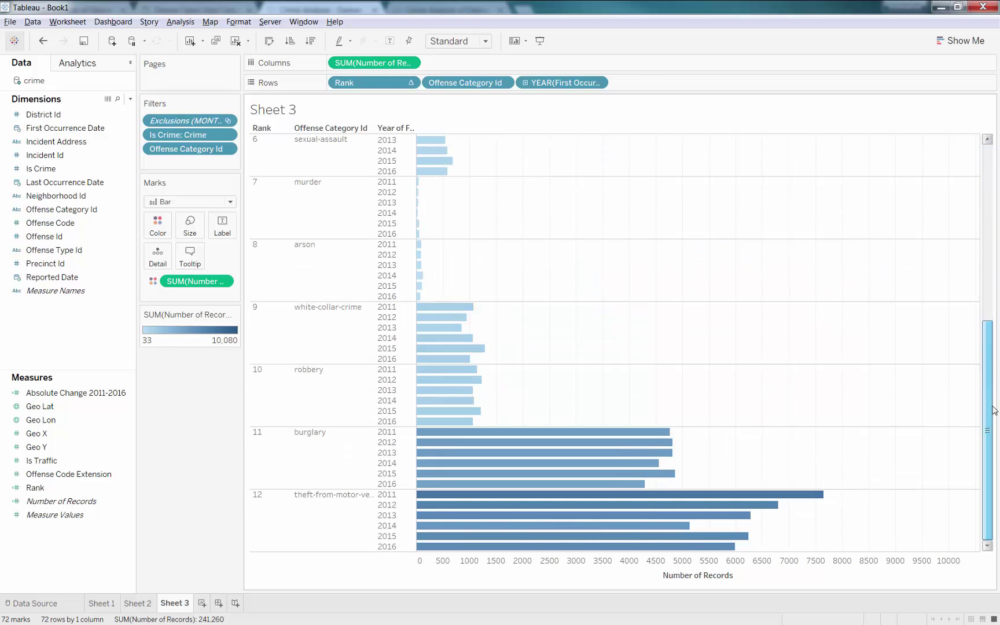
# Place Tableau side by side with the Crime Analysis article and compare the ranked categories with its growth and declining categories.
pyautogui.moveTo(627, 451)
pyautogui.press('super+Left')
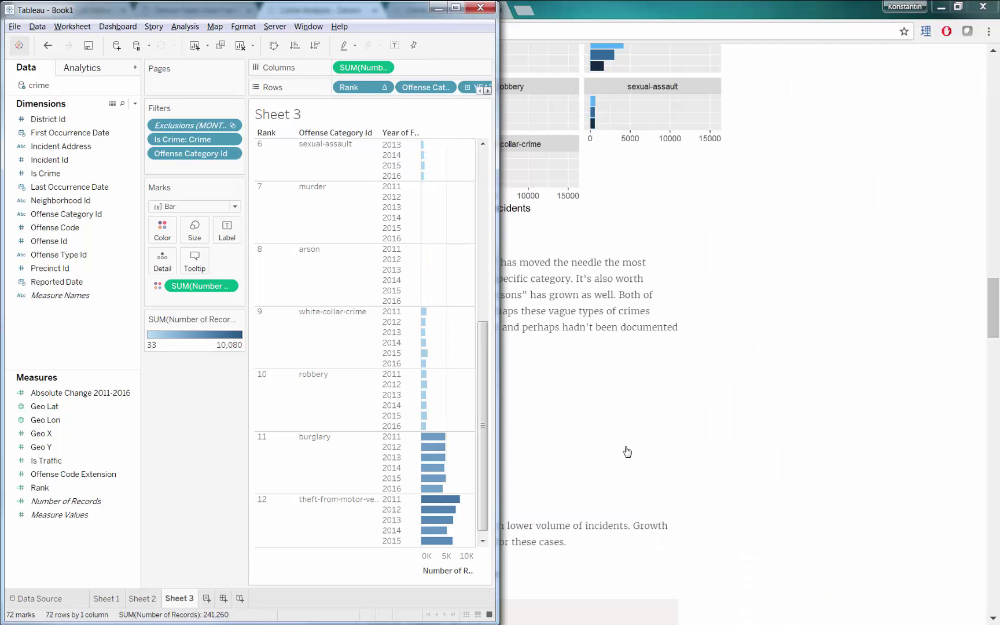
pyautogui.click(627, 451)
pyautogui.press('super+Right')
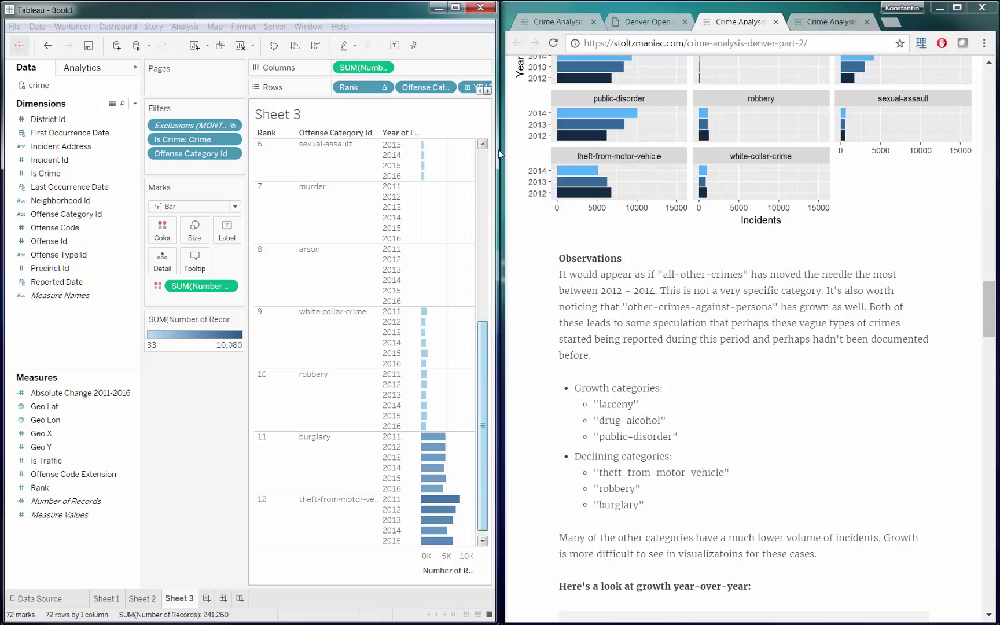
pyautogui.moveTo(482, 429); pyautogui.dragTo(493, 139)
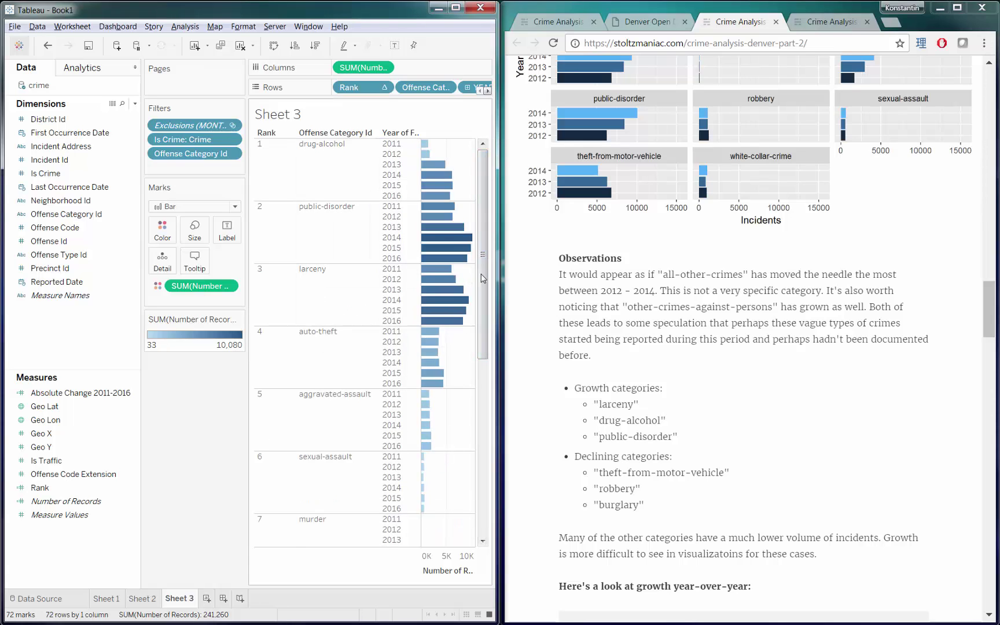
pyautogui.scroll(-5, 400, 535)
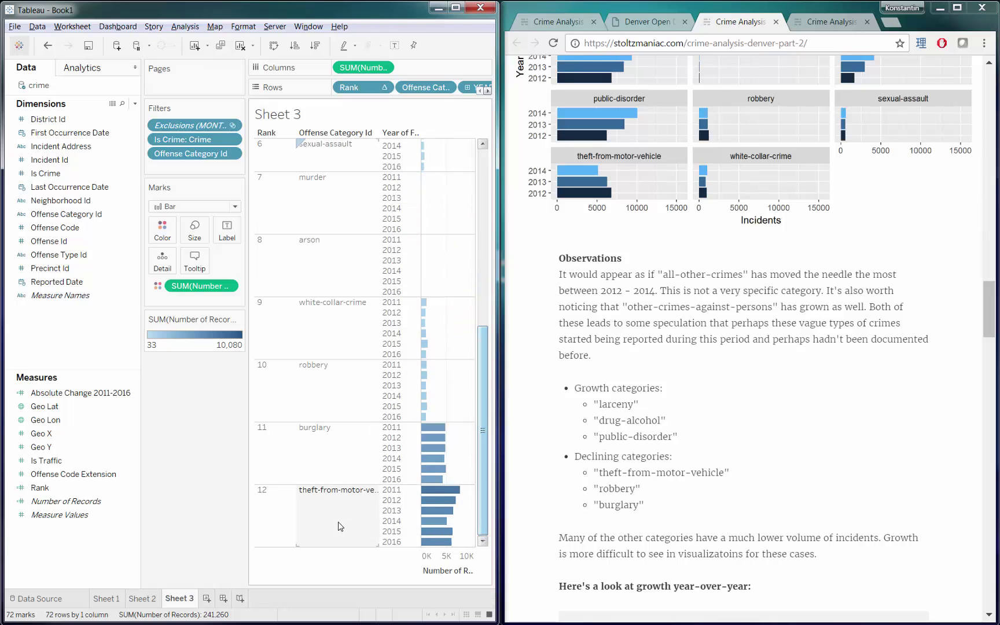
pyautogui.click(343, 453)
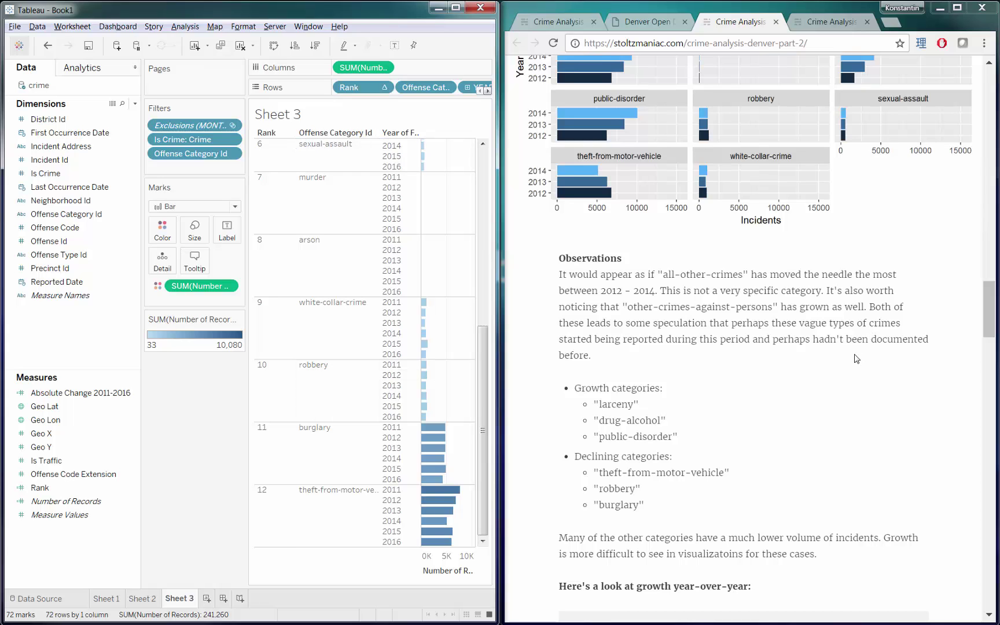
pyautogui.moveTo(990, 301)
pyautogui.mouseDown()
pyautogui.moveTo(989, 325)
pyautogui.moveTo(987, 289)
pyautogui.mouseUp()
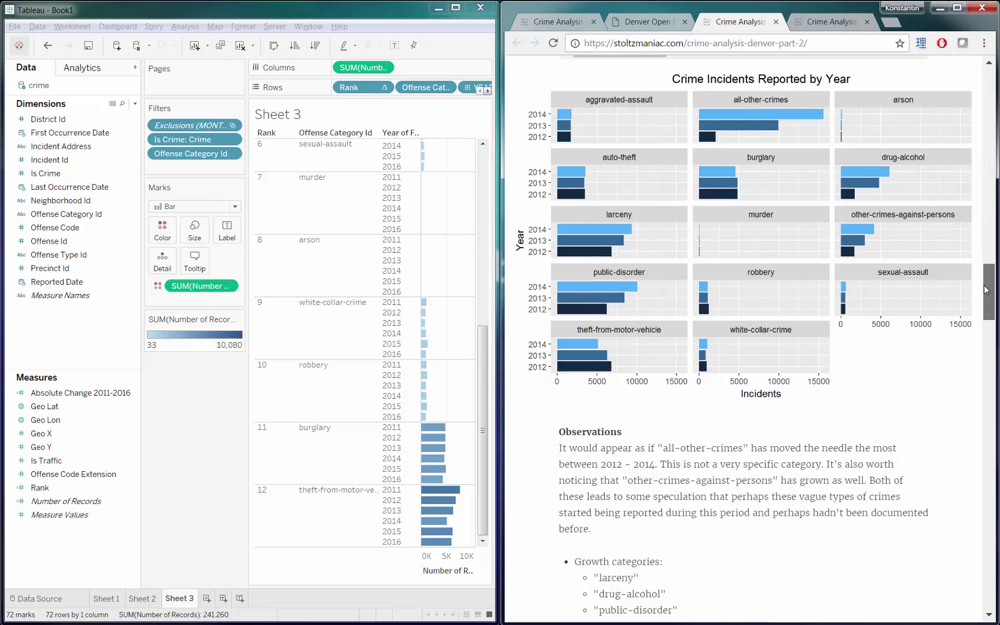
# Duplicate Sheet 3 as the base for the article's Change in Crime Incidents vs Previous Year chart.
pyautogui.scroll(-5, 848, 451)
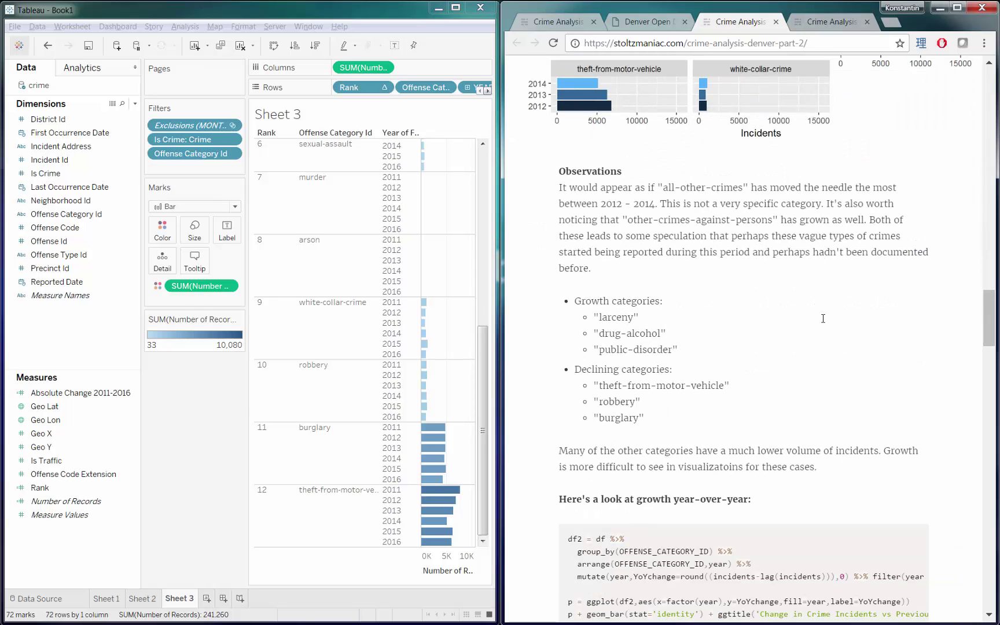
pyautogui.scroll(-3, 579, 258)
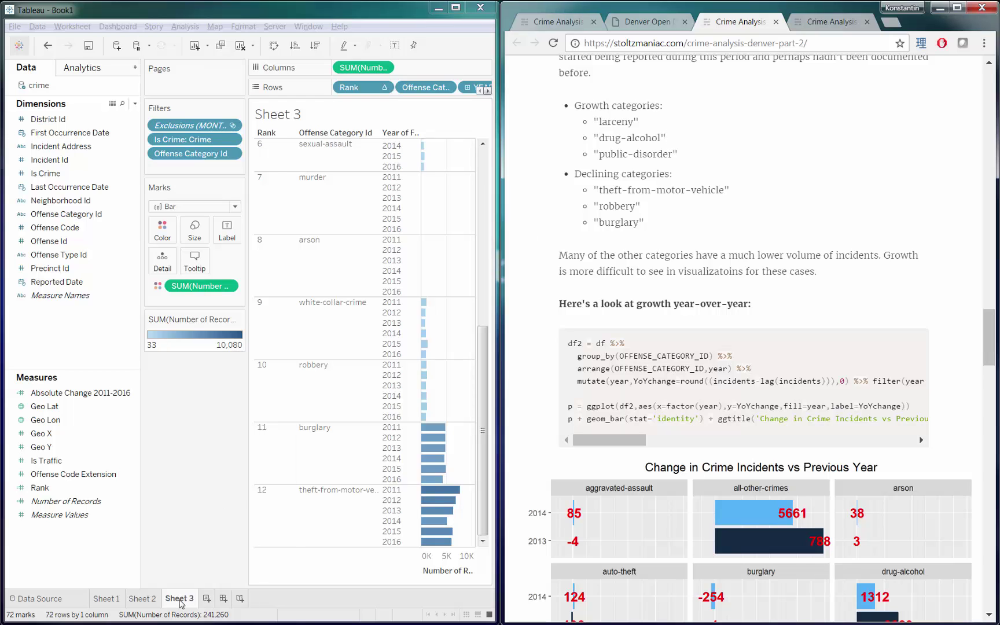
pyautogui.rightClick(187, 602)
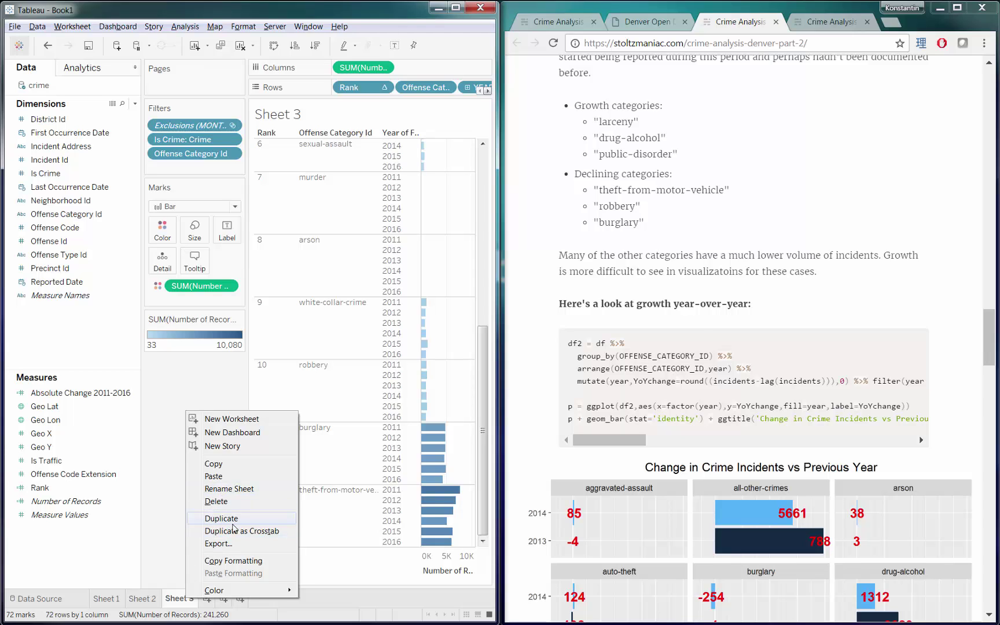
pyautogui.click(234, 520)
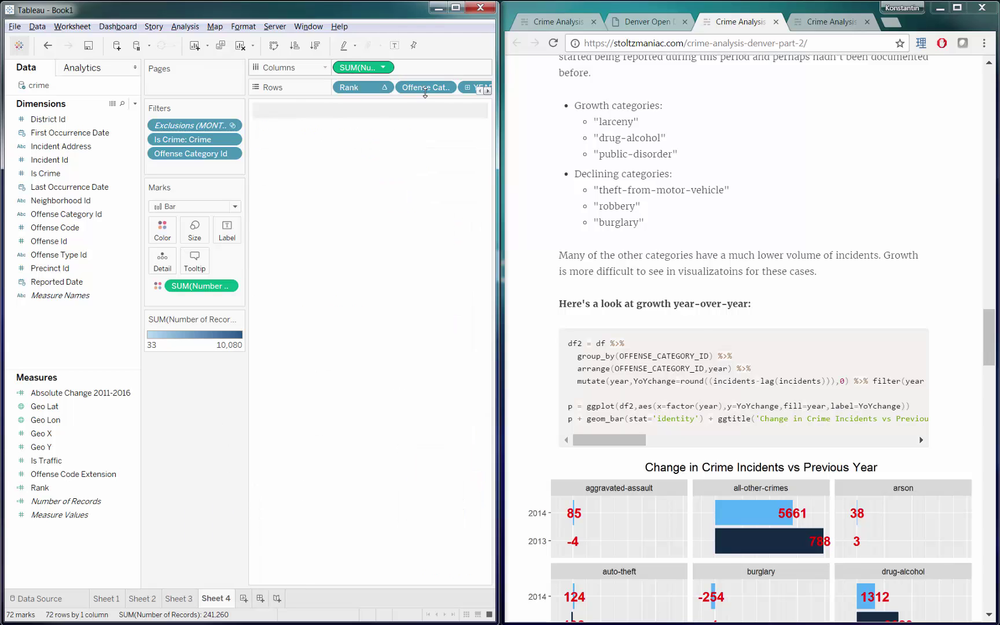
# Remove Rank from the rows of Sheet 4 and bring the article's Change in Crime Incidents vs Previous Year chart into view.
pyautogui.moveTo(366, 87); pyautogui.dragTo(378, 125)
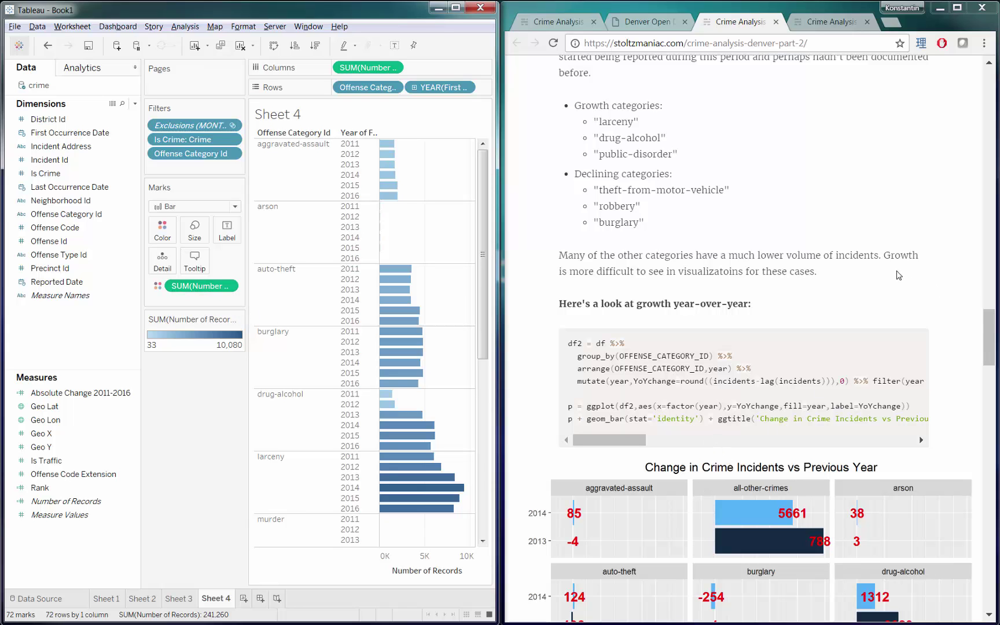
pyautogui.click(899, 276)
pyautogui.scroll(-5, 898, 276)
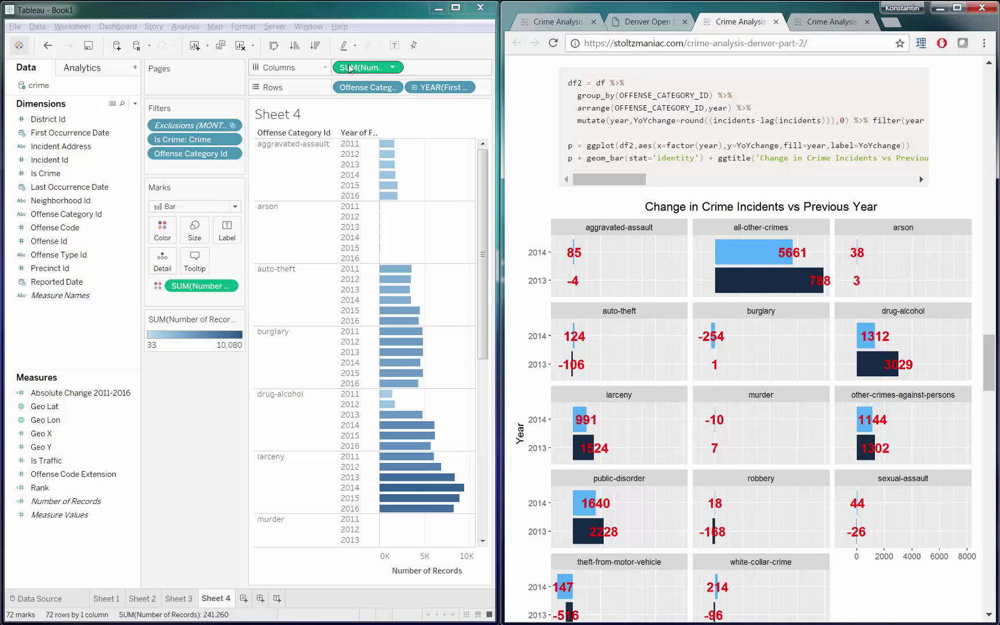
# Apply the Year Over Year Growth quick table calculation to the Number of Records in the columns and enlarge Tableau to full screen.
pyautogui.rightClick(351, 69)
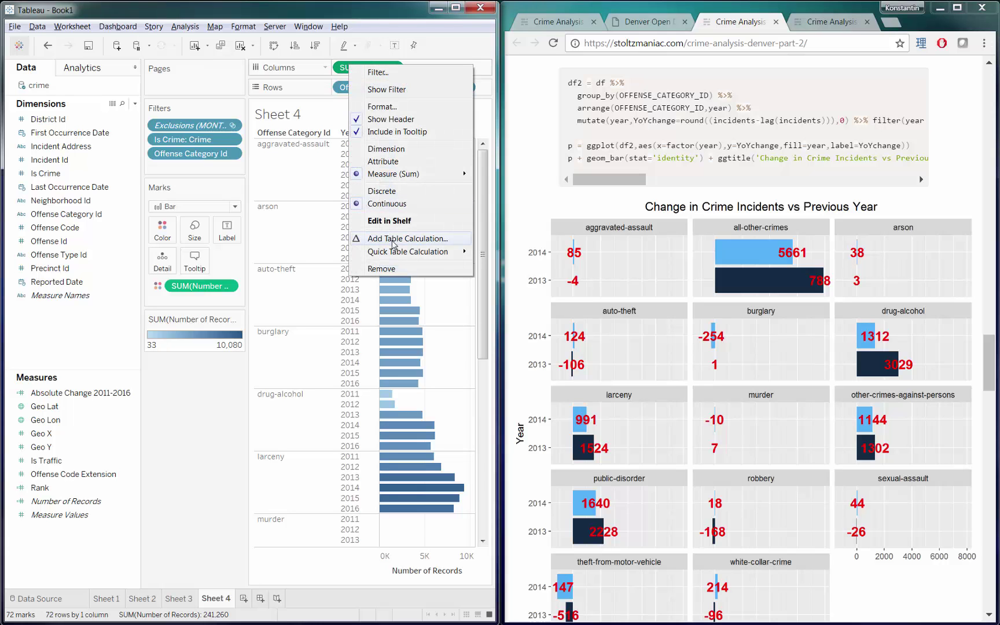
pyautogui.moveTo(394, 249)
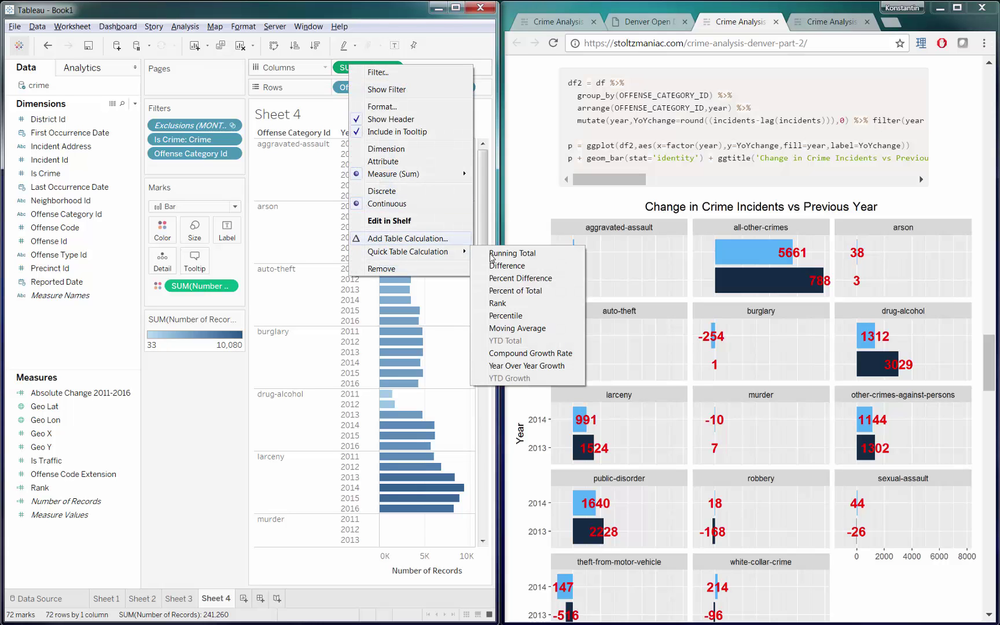
pyautogui.click(524, 366)
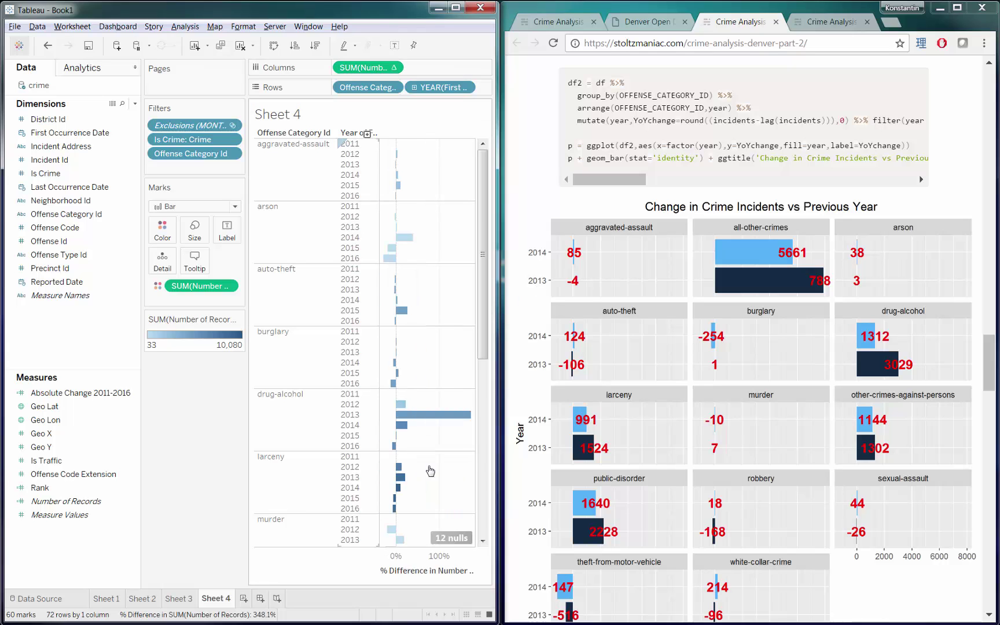
pyautogui.press('super+Up')
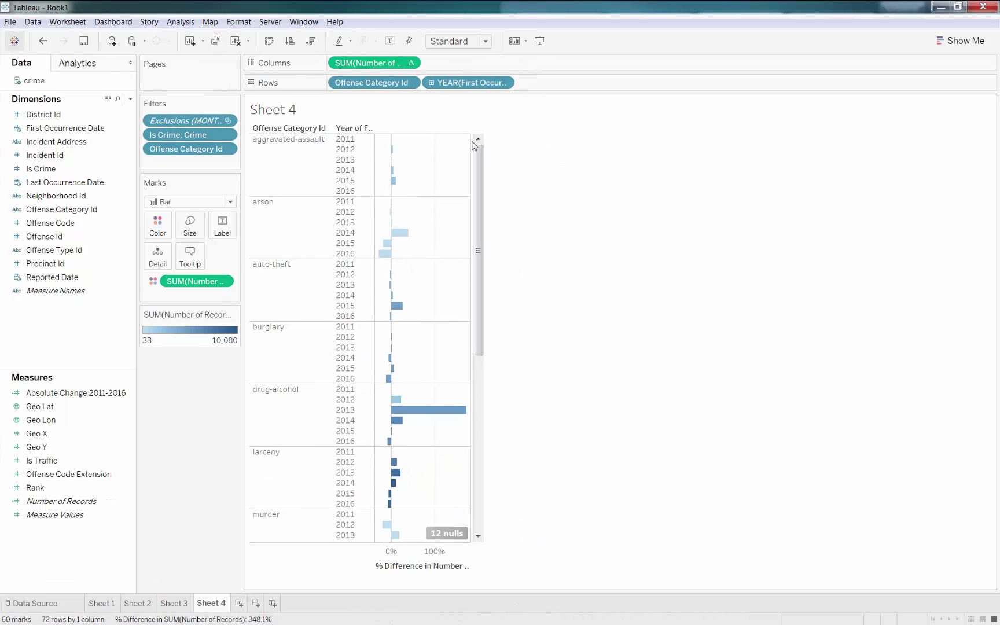
pyautogui.moveTo(519, 412)
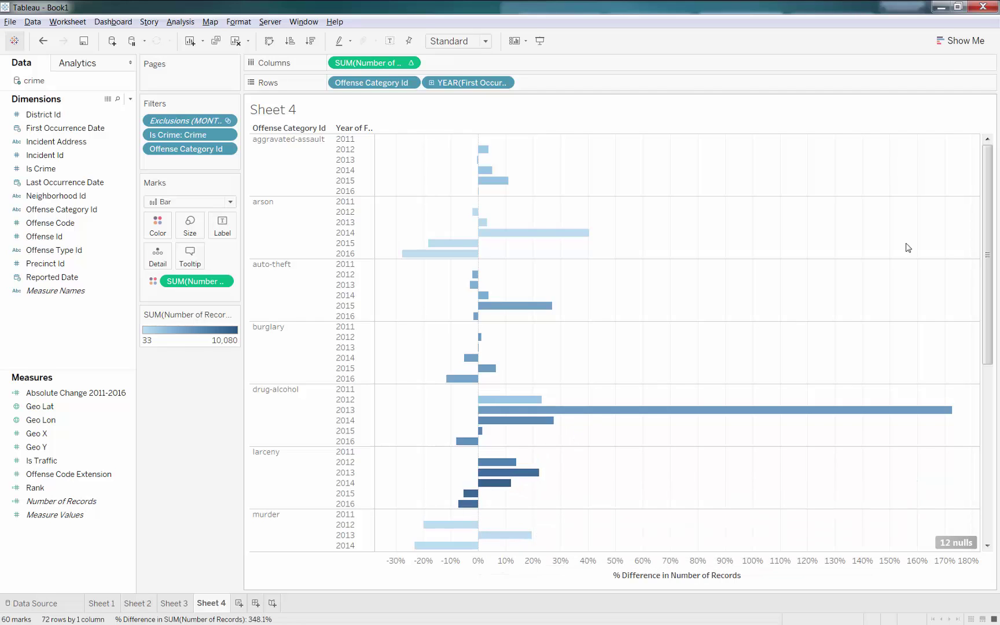
pyautogui.moveTo(987, 210); pyautogui.dragTo(967, 163)
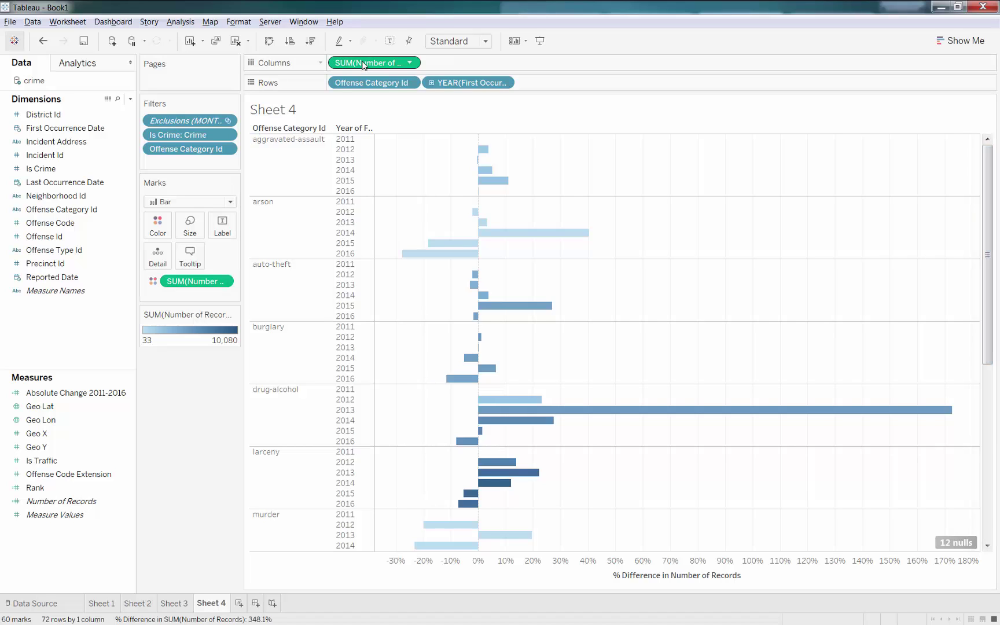
# Color the bars by the year-over-year percent difference in Number of Records and reverse the color palette.
pyautogui.moveTo(374, 64)
pyautogui.moveTo(375, 64); pyautogui.dragTo(157, 227)
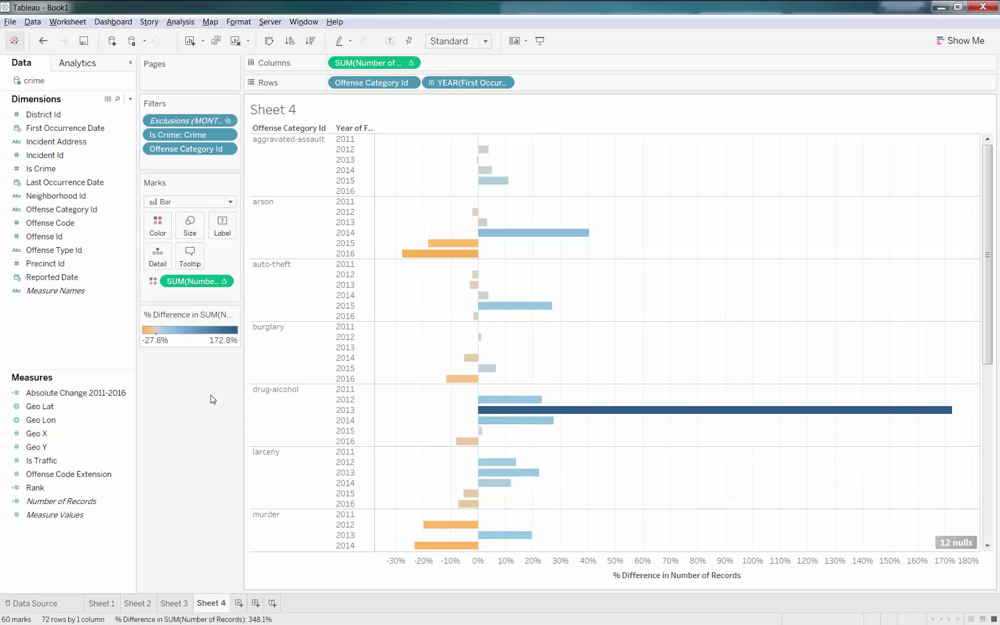
pyautogui.doubleClick(160, 334)
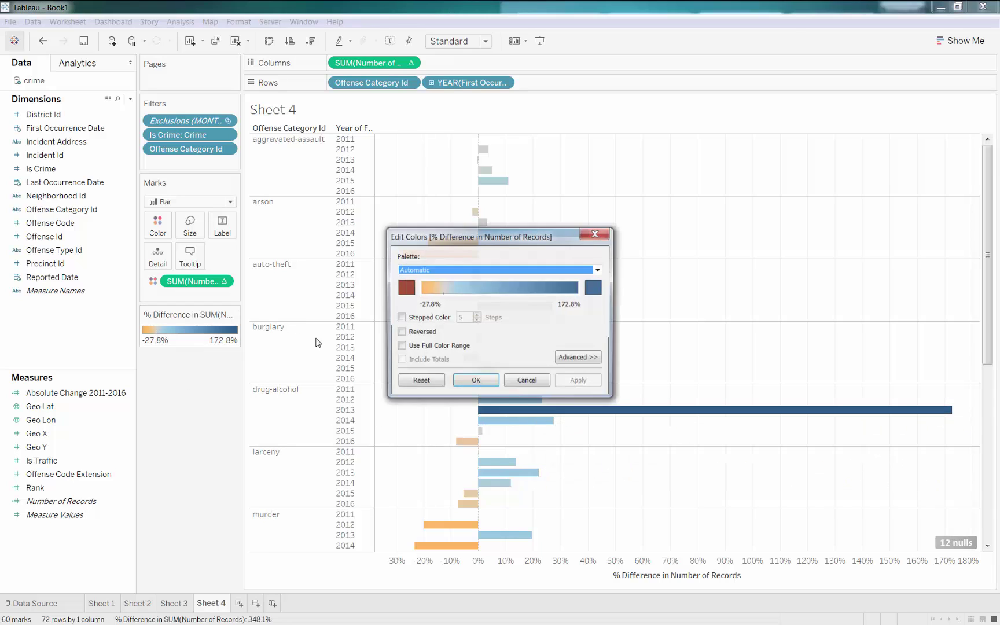
pyautogui.click(400, 332)
pyautogui.click(476, 383)
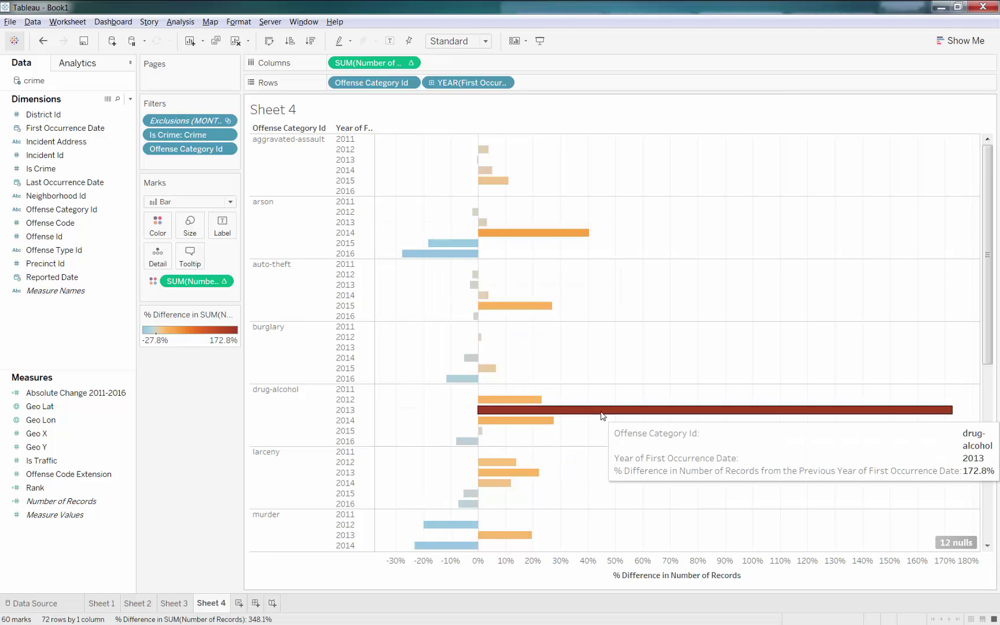
# Compare Sheet 4 side by side with the Part 2 article's year-over-year charts and read its observations, closing sections and introduction.
pyautogui.press('super+Left')
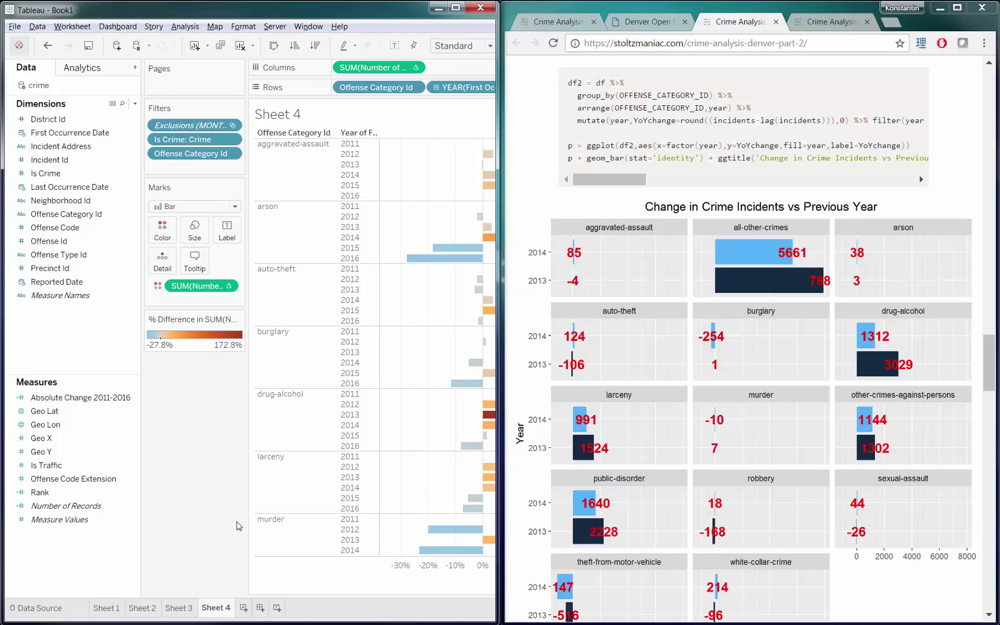
pyautogui.click(540, 174)
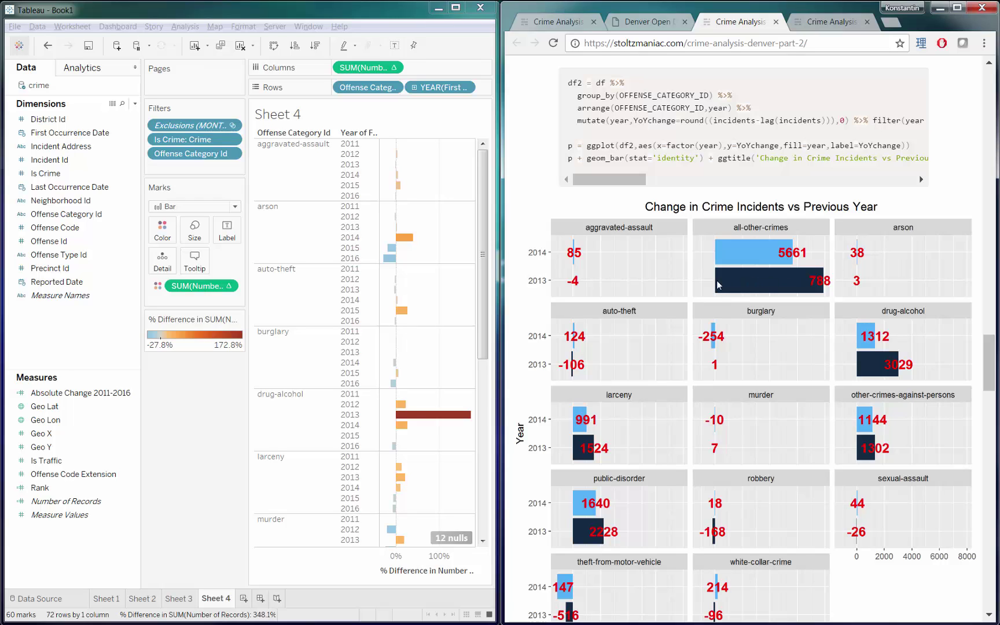
pyautogui.scroll(-5, 571, 263)
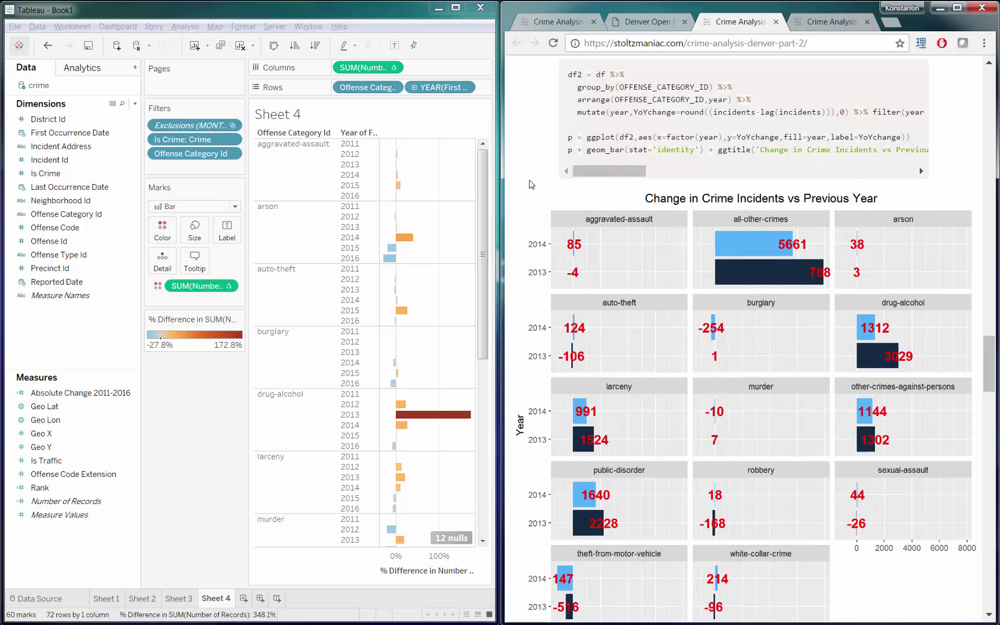
pyautogui.scroll(-3, 570, 262)
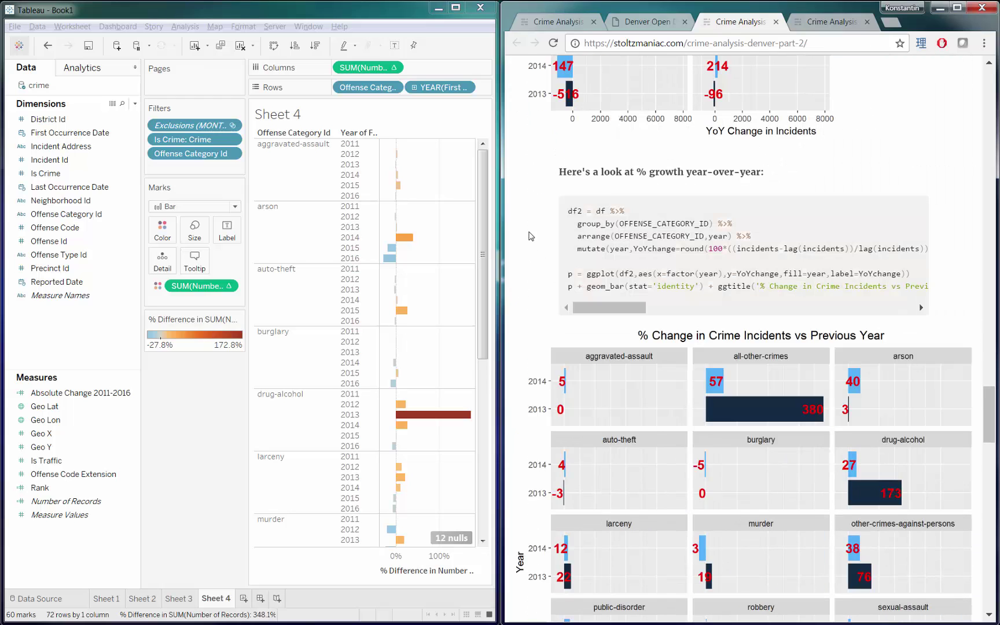
pyautogui.scroll(-8, 531, 236)
pyautogui.scroll(4, 517, 176)
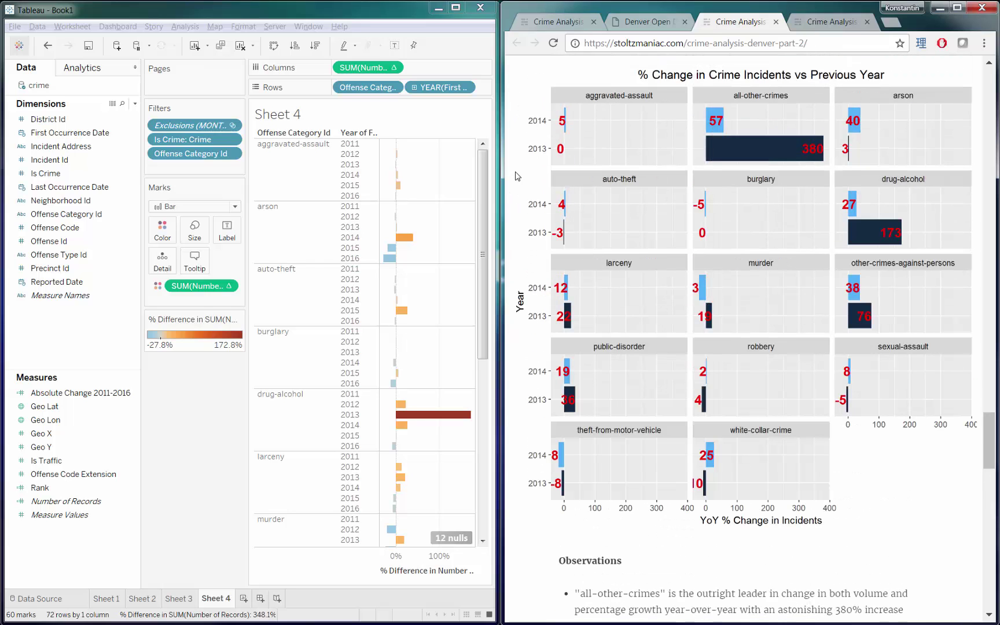
pyautogui.scroll(8, 564, 180)
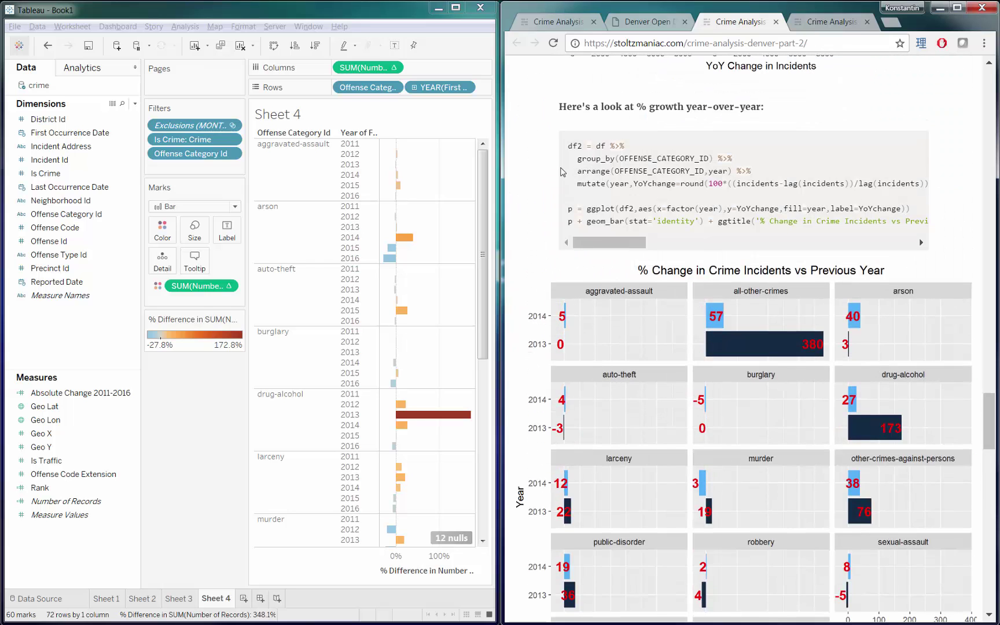
pyautogui.scroll(-17, 557, 175)
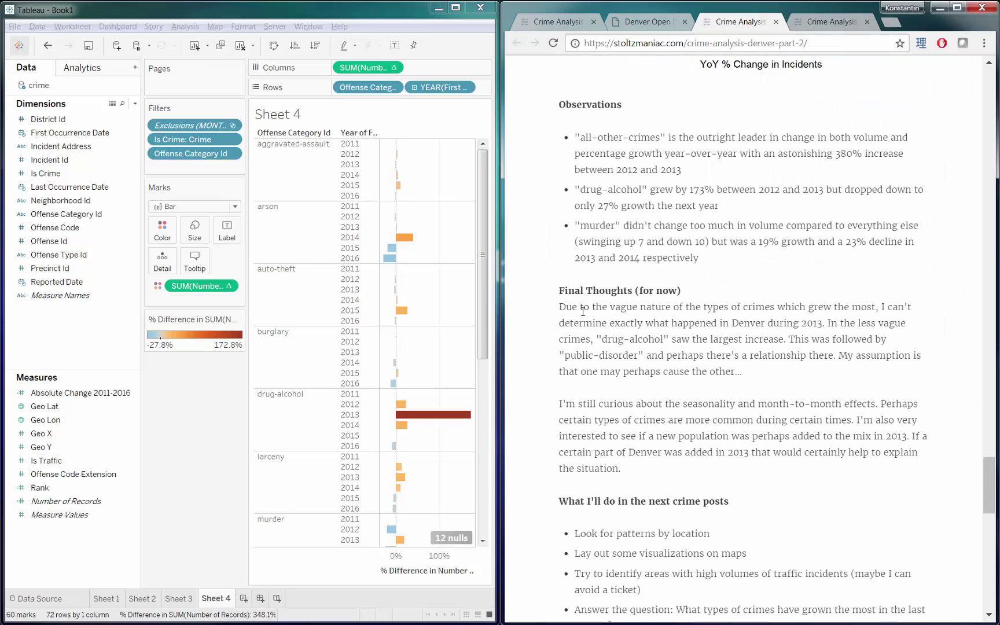
pyautogui.scroll(-2, 648, 324)
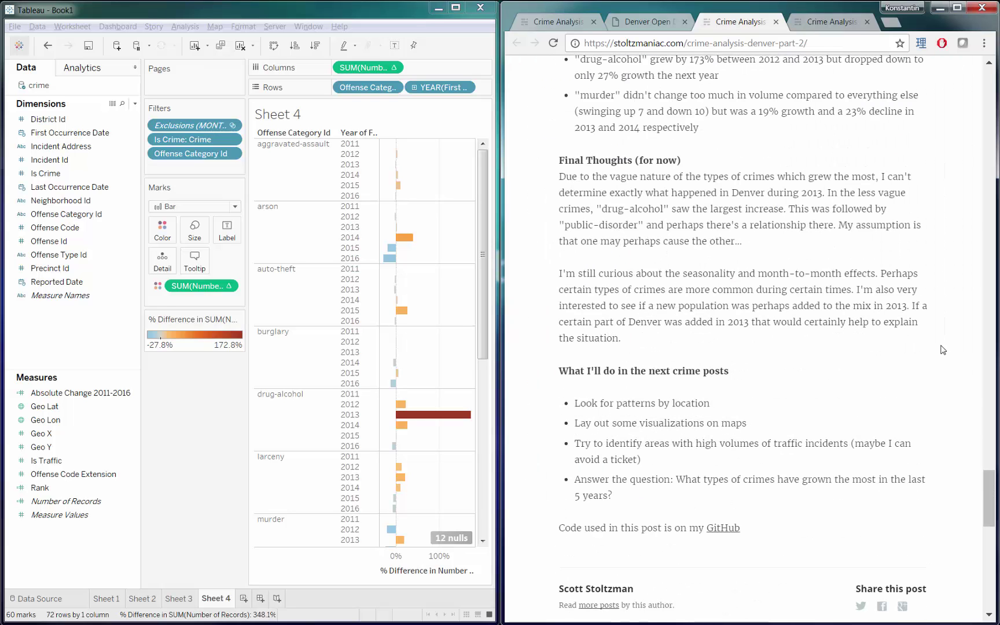
pyautogui.moveTo(984, 495); pyautogui.dragTo(949, 92)
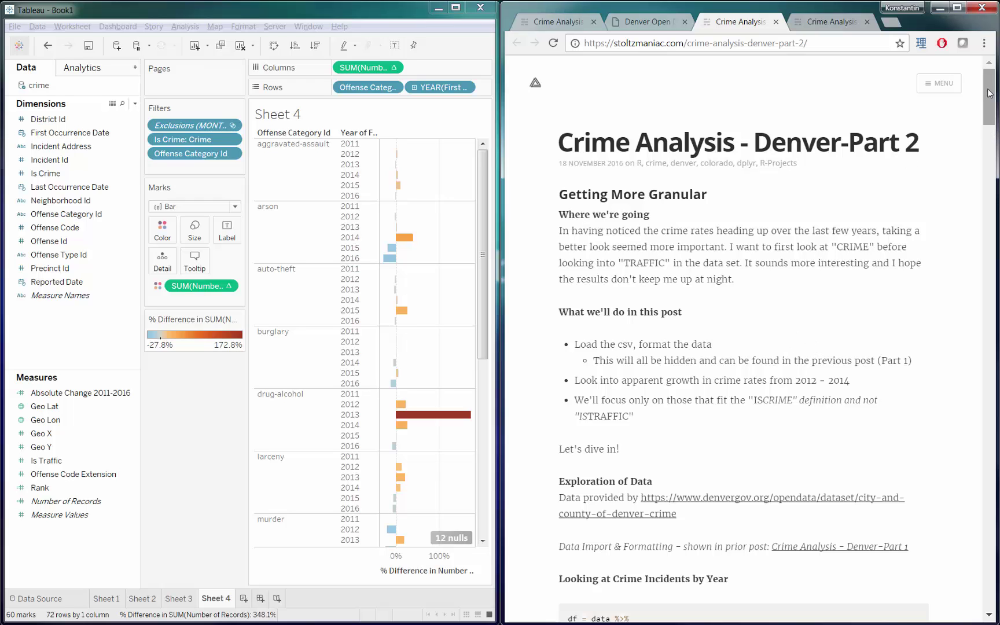
pyautogui.scroll(-1, 992, 100)
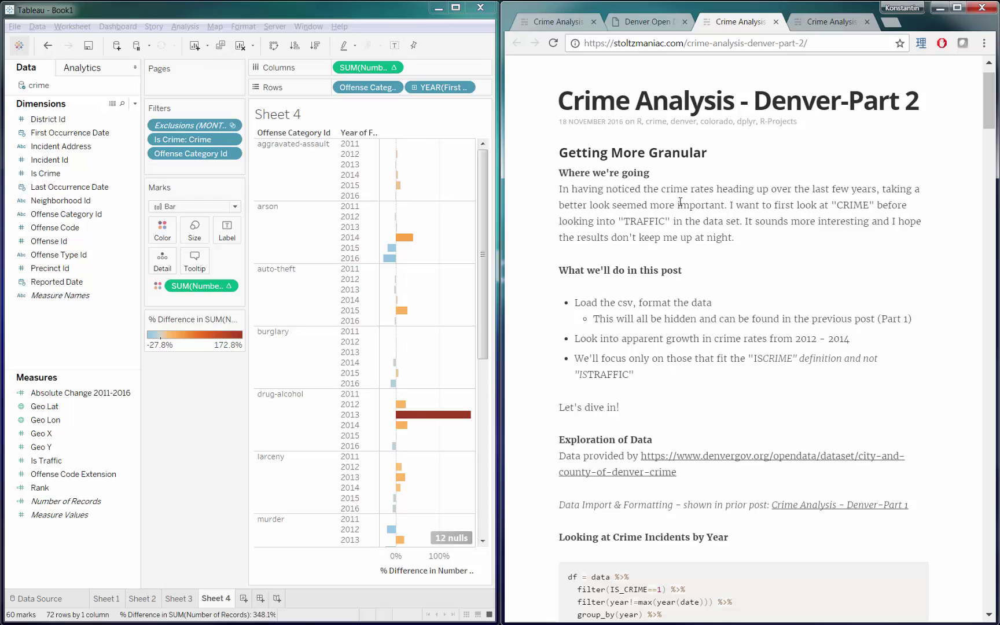
# Add a new worksheet and find the Incidents With 'Marijuana' Classification chart in the Crime Analysis - Denver-Part 3 article in the browser.
pyautogui.doubleClick(349, 12)
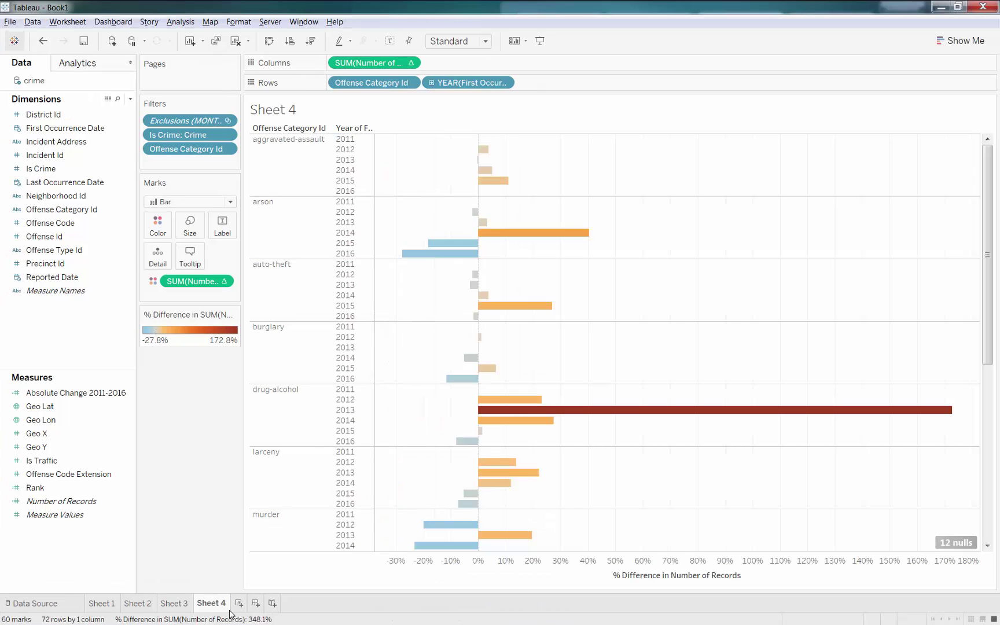
pyautogui.click(240, 604)
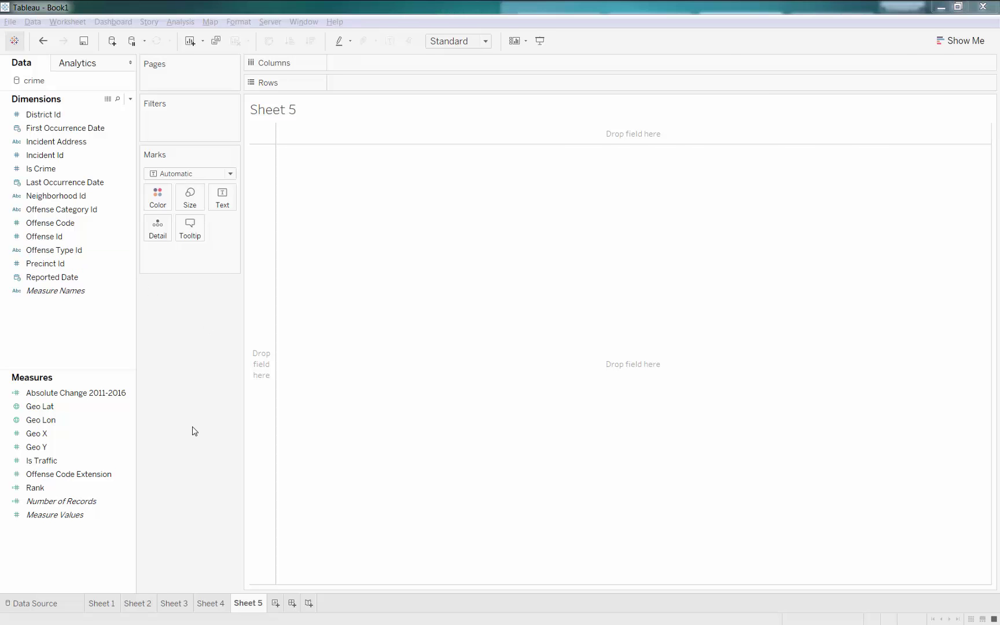
pyautogui.hotkey('alt', 'Tab')
pyautogui.click(832, 22)
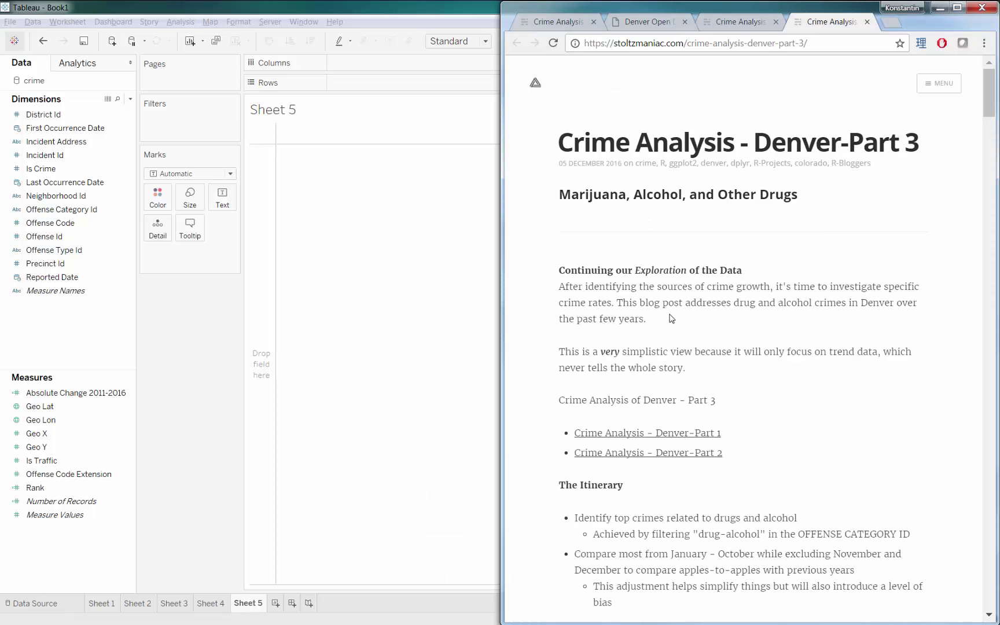
pyautogui.scroll(-20, 671, 318)
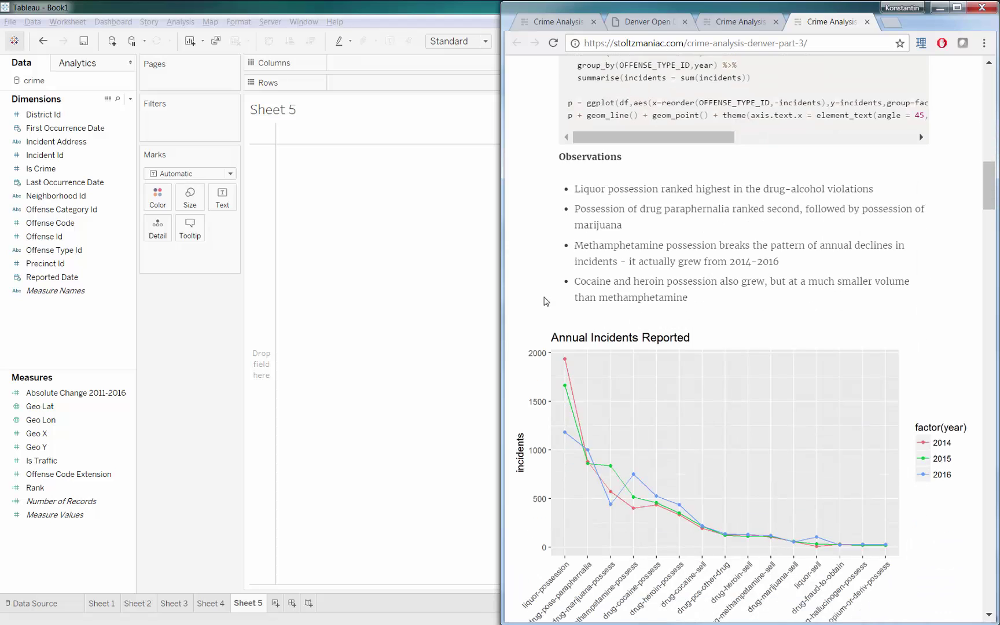
pyautogui.scroll(-2, 544, 301)
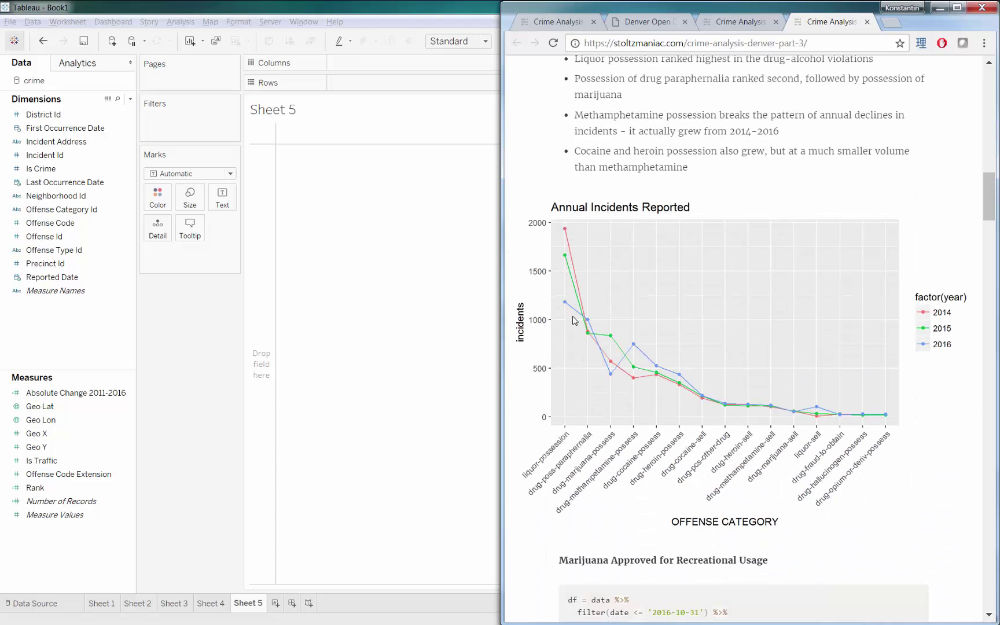
pyautogui.scroll(-12, 574, 320)
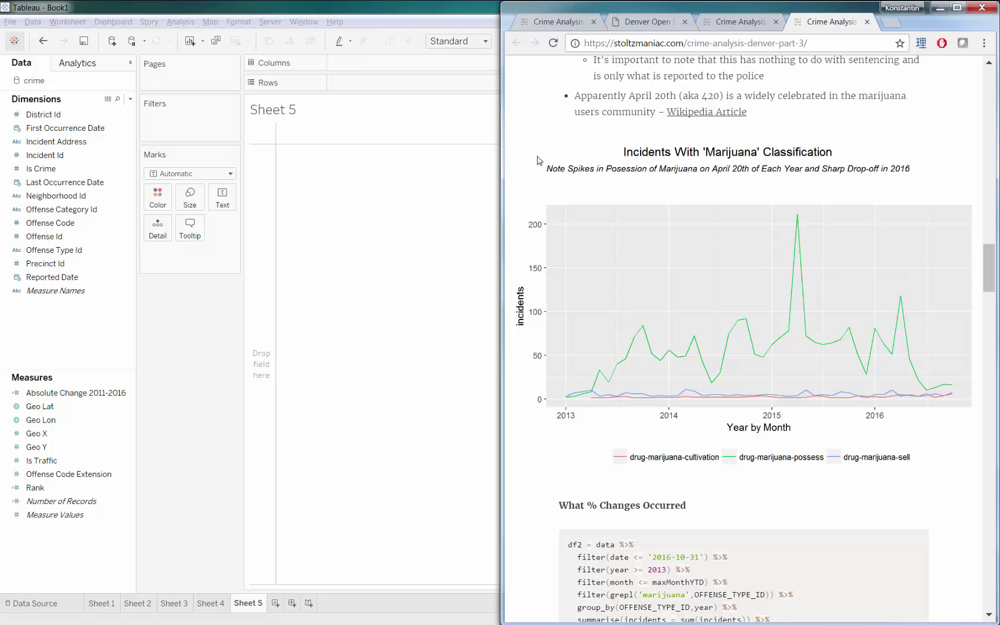
pyautogui.scroll(-1, 530, 165)
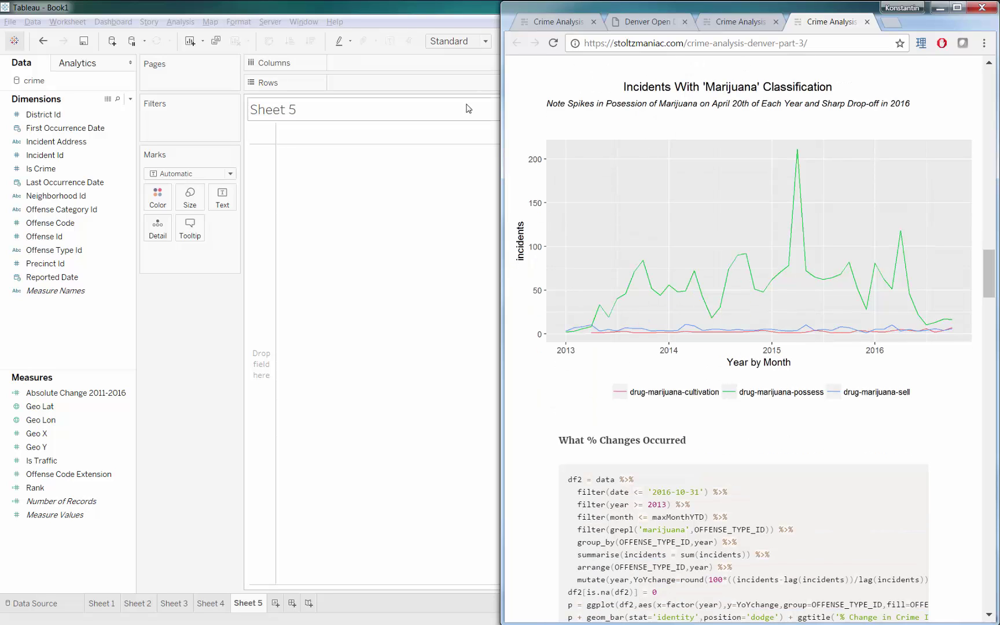
# Place Tableau beside the article and plot Number of Records in the rows against the continuous month of First Occurrence Date in the columns.
pyautogui.doubleClick(382, 6)
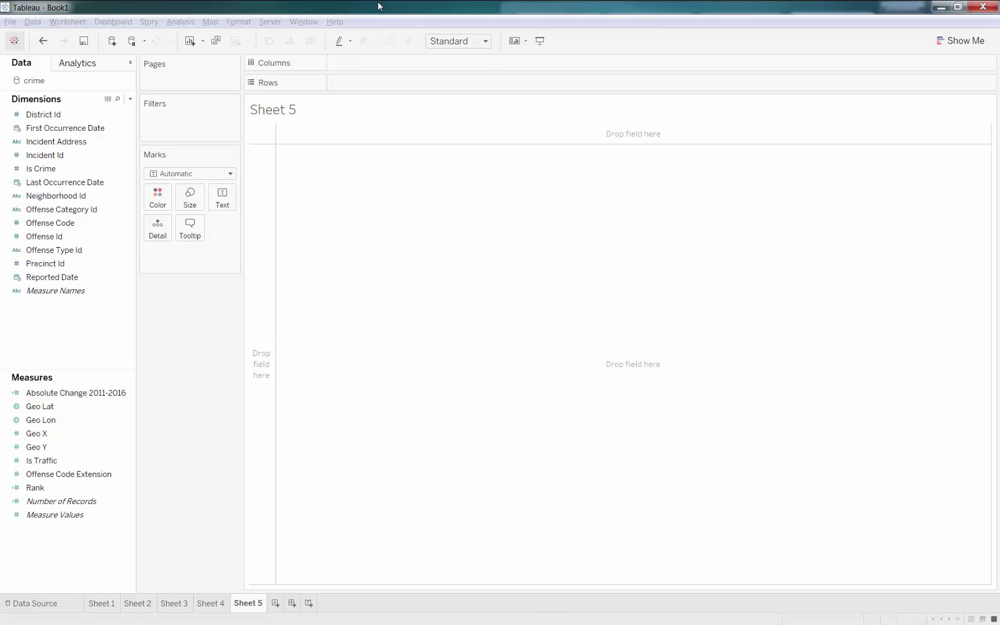
pyautogui.doubleClick(380, 5)
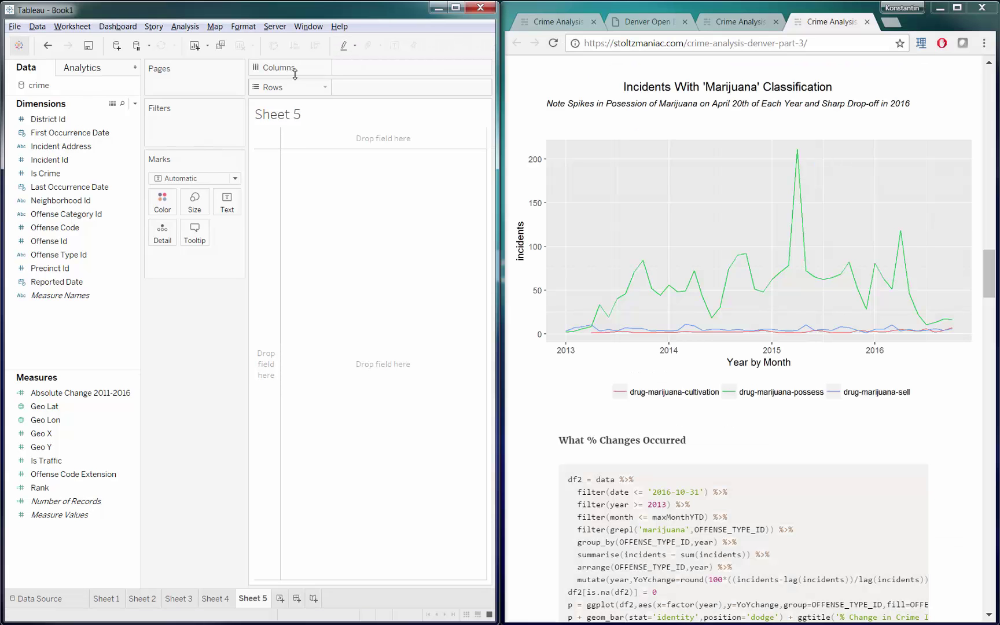
pyautogui.click(81, 135)
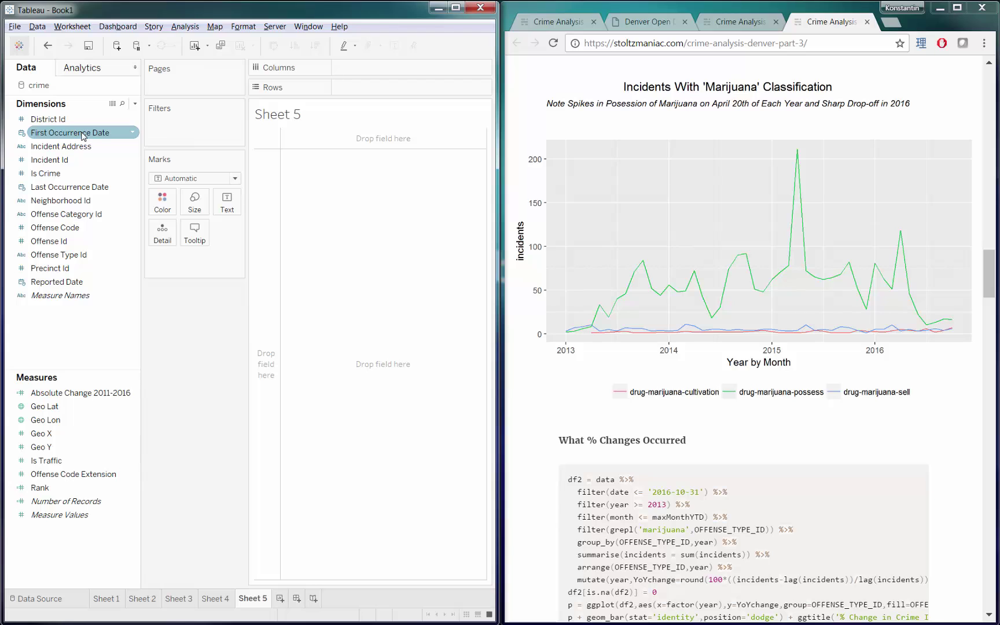
pyautogui.moveTo(83, 136); pyautogui.dragTo(375, 71)
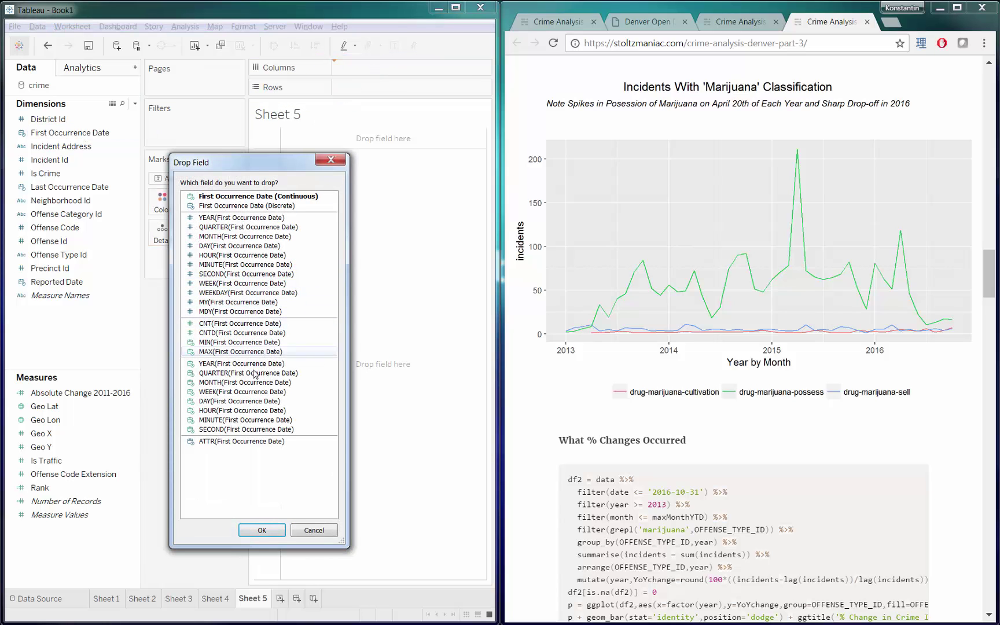
pyautogui.press('ctrl')
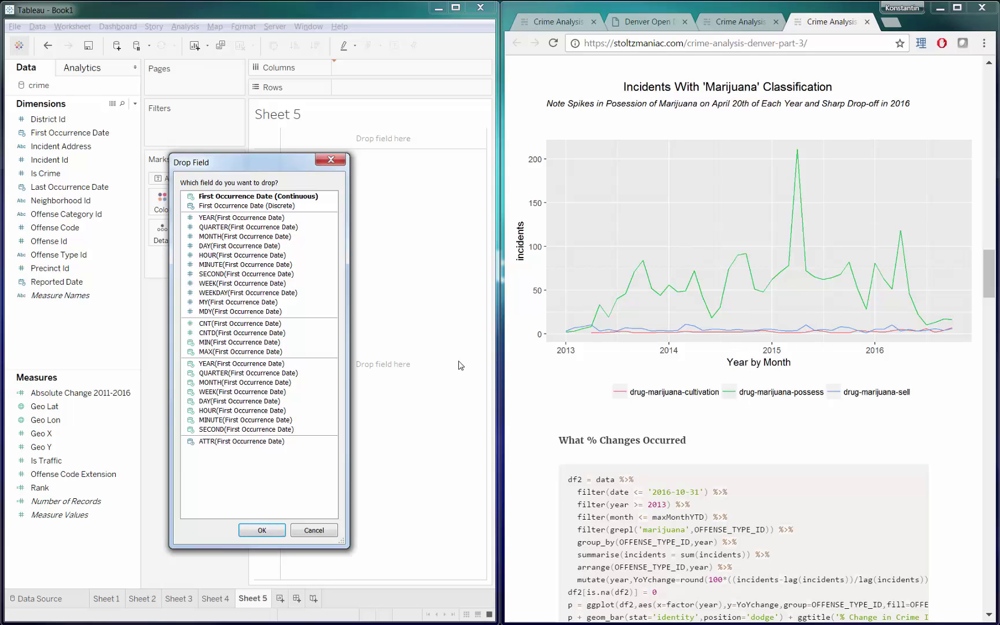
pyautogui.doubleClick(236, 382)
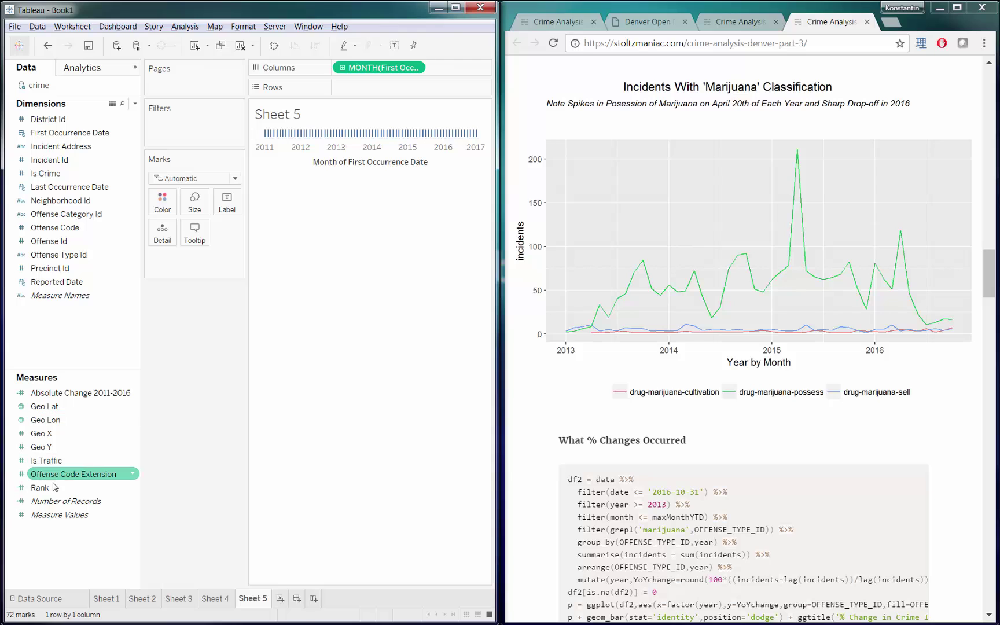
pyautogui.moveTo(64, 501); pyautogui.dragTo(382, 88)
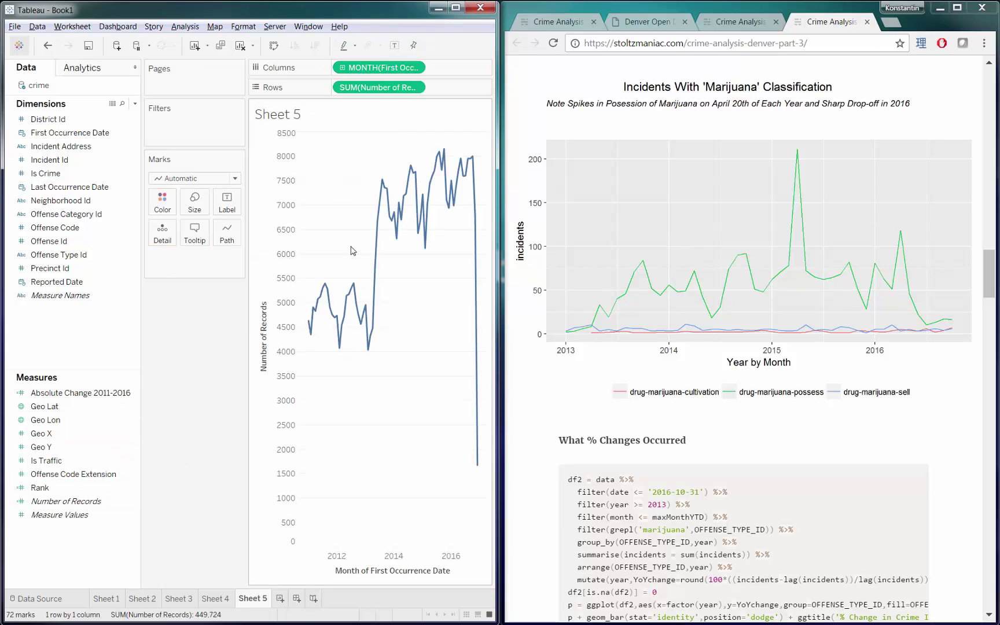
# Filter Offense Category Id to drug-alcohol and color the lines by Offense Type Id.
pyautogui.click(96, 174)
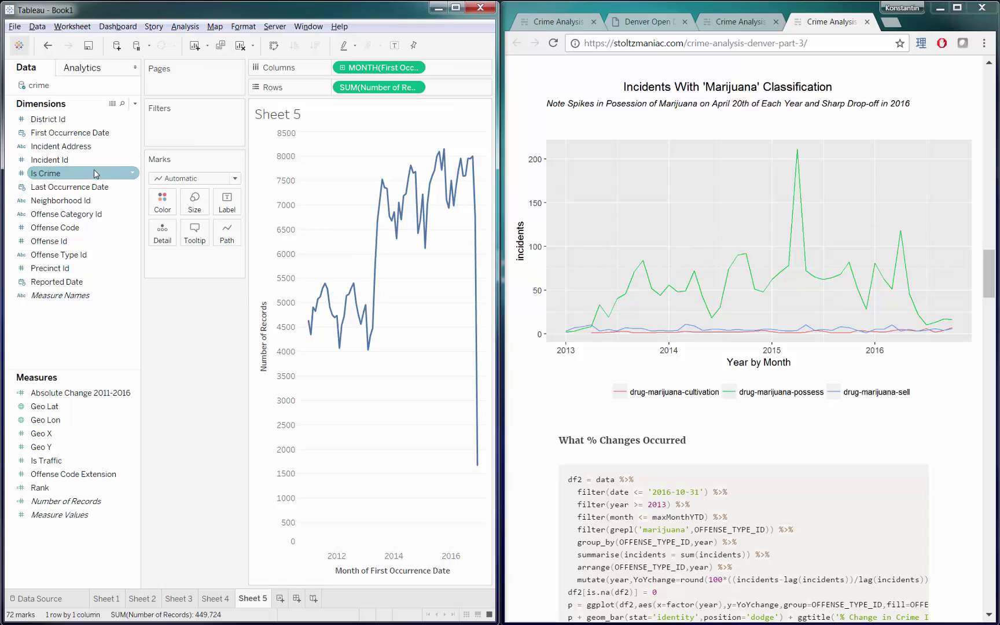
pyautogui.click(110, 164)
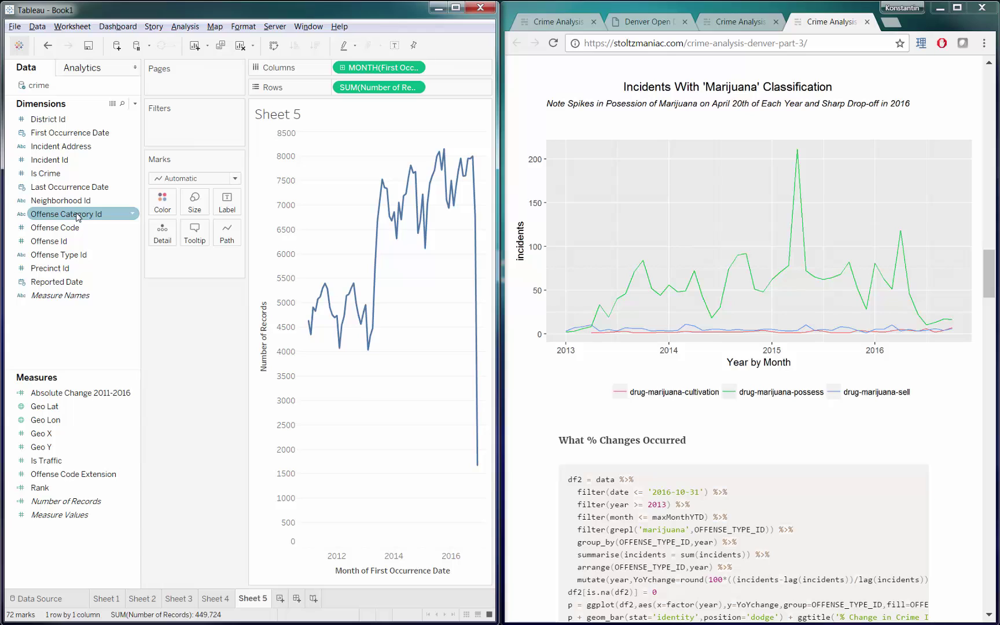
pyautogui.moveTo(78, 217); pyautogui.dragTo(210, 126)
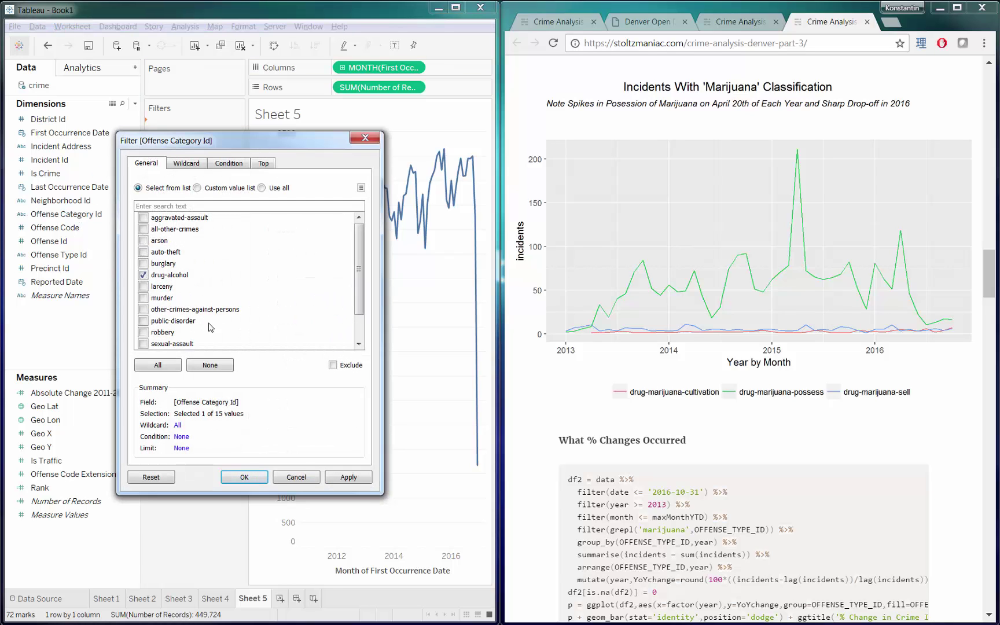
pyautogui.press('Return')
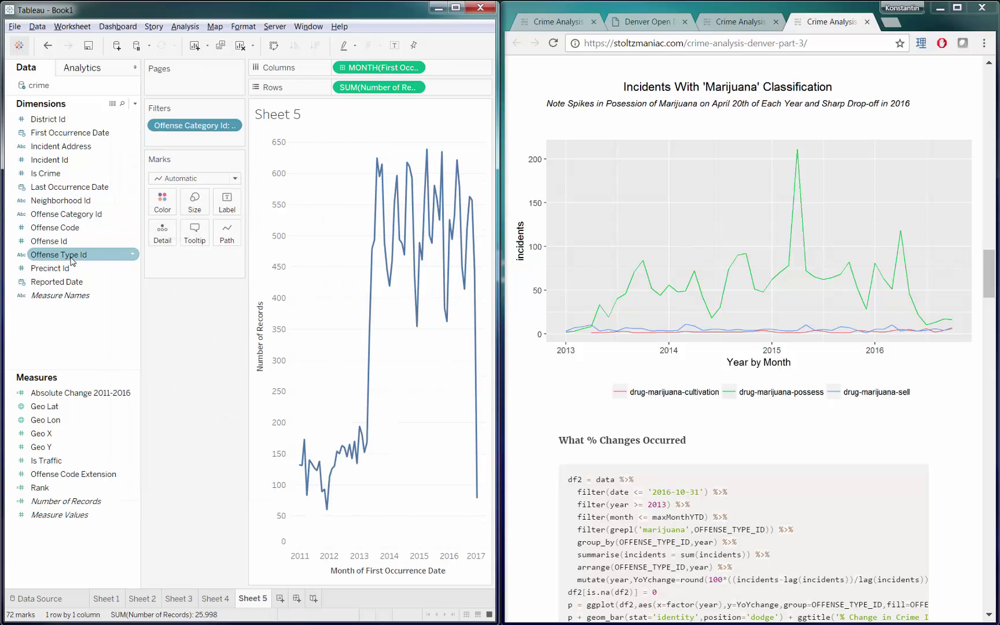
pyautogui.moveTo(73, 259); pyautogui.dragTo(275, 197)
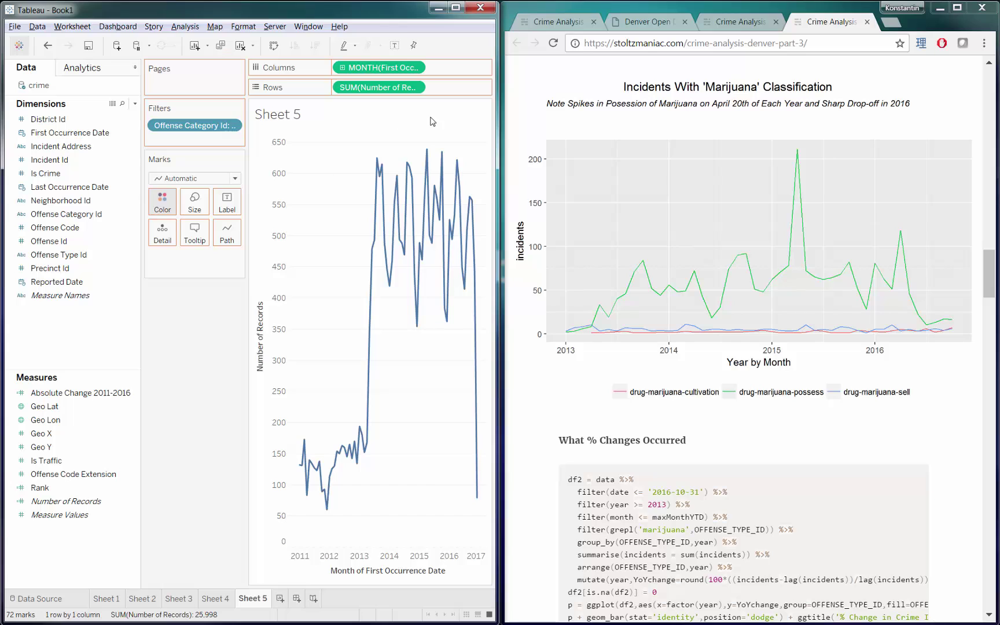
pyautogui.moveTo(447, 109); pyautogui.dragTo(205, 302)
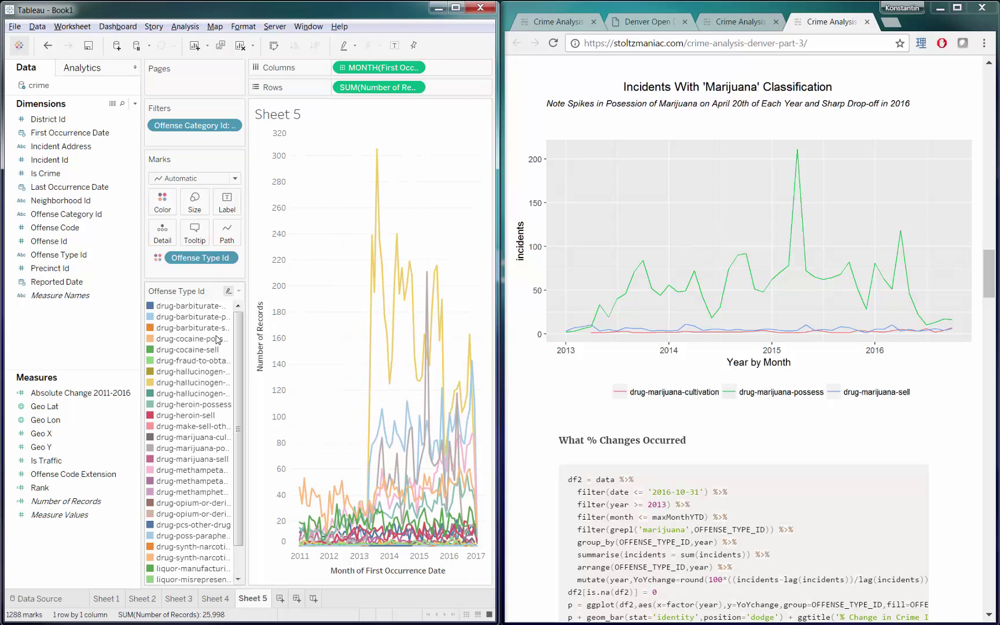
# Exclude all offense types from the chart except drug-marijuana-cultivation, drug-marijuana-possess and drug-marijuana-sell.
pyautogui.click(182, 306)
pyautogui.keyDown('shift'); pyautogui.click(191, 426); pyautogui.keyUp('shift')
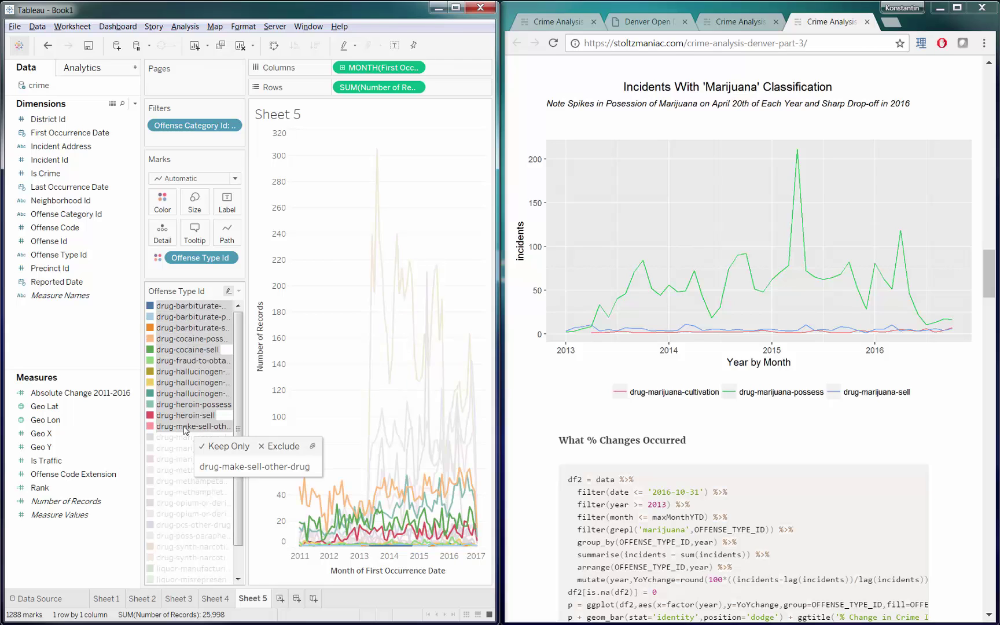
pyautogui.click(283, 446)
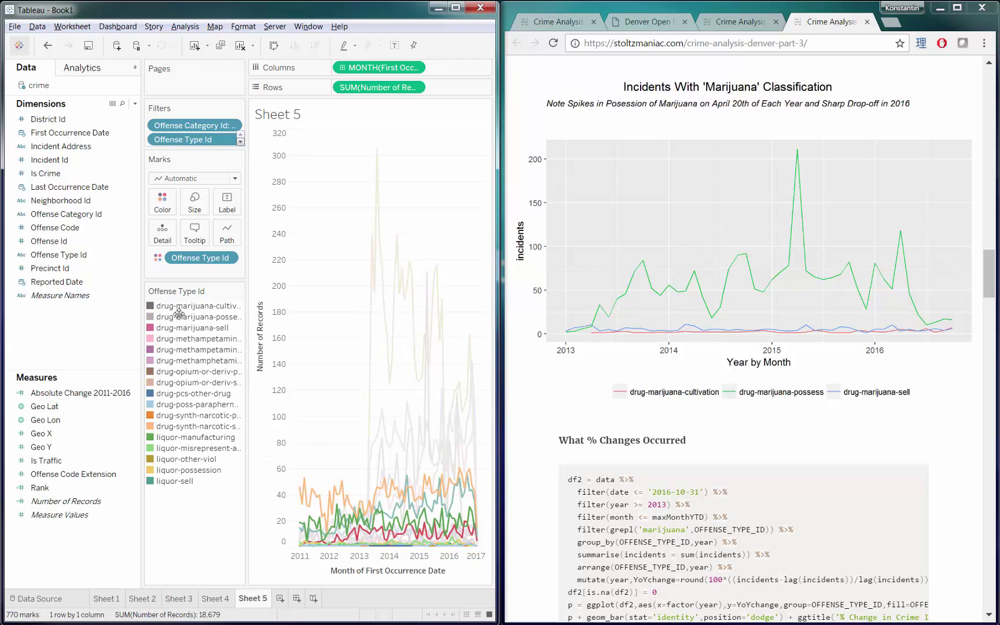
pyautogui.click(194, 353)
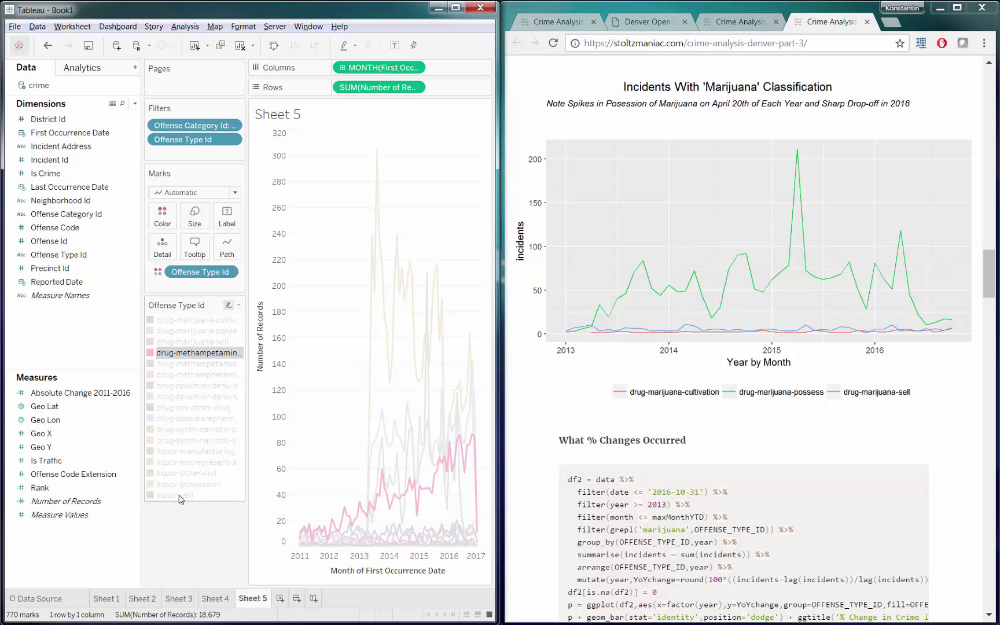
pyautogui.keyDown('shift'); pyautogui.click(179, 495); pyautogui.keyUp('shift')
pyautogui.click(260, 511)
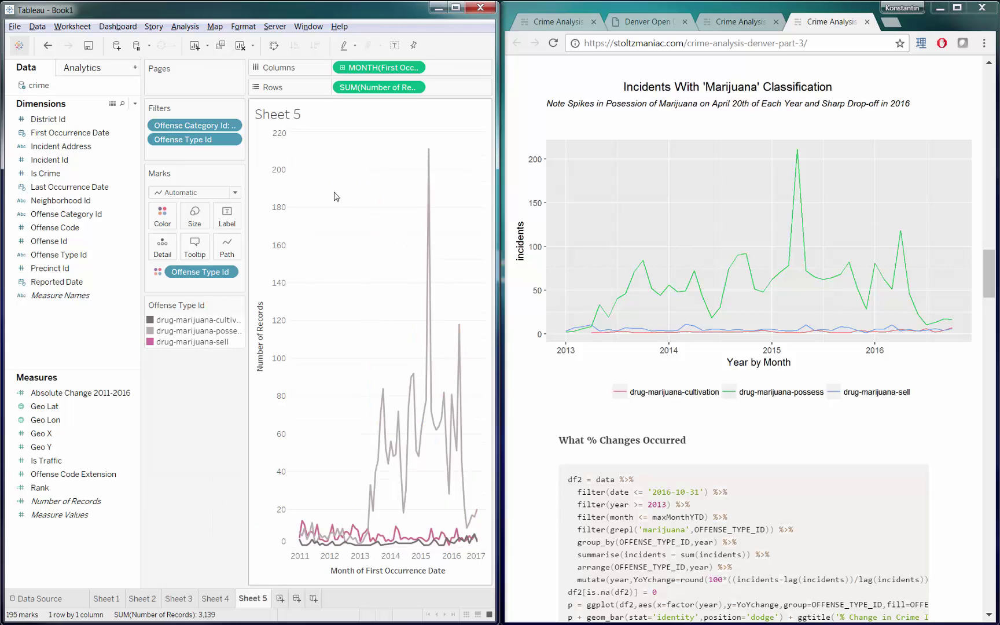
# Read the article's April 20th observation above its marijuana chart and compare it with the possession peaks in Sheet 5.
pyautogui.click(532, 356)
pyautogui.scroll(3, 533, 348)
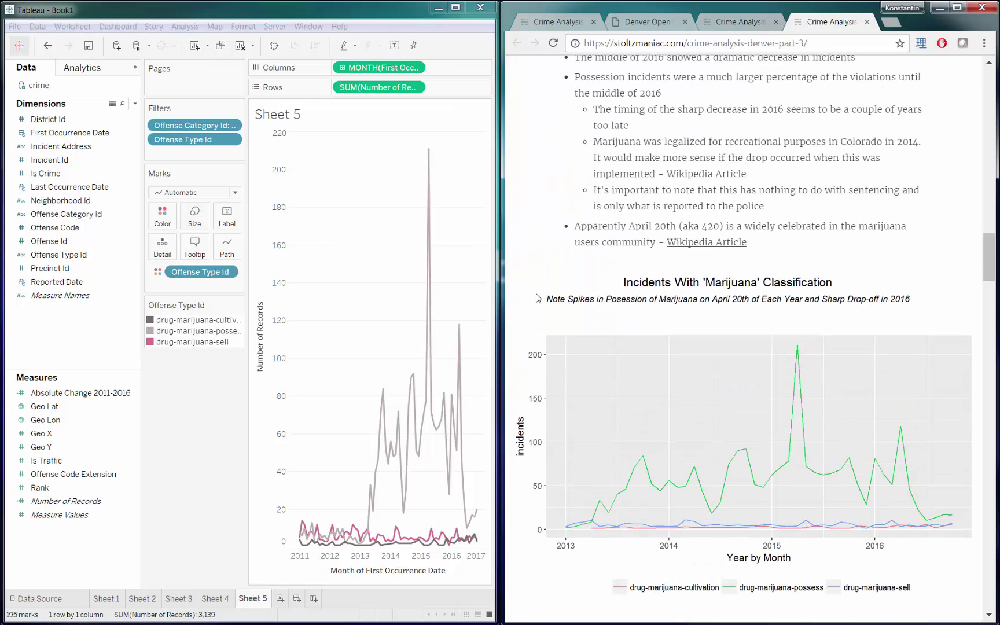
pyautogui.moveTo(581, 225); pyautogui.dragTo(784, 235)
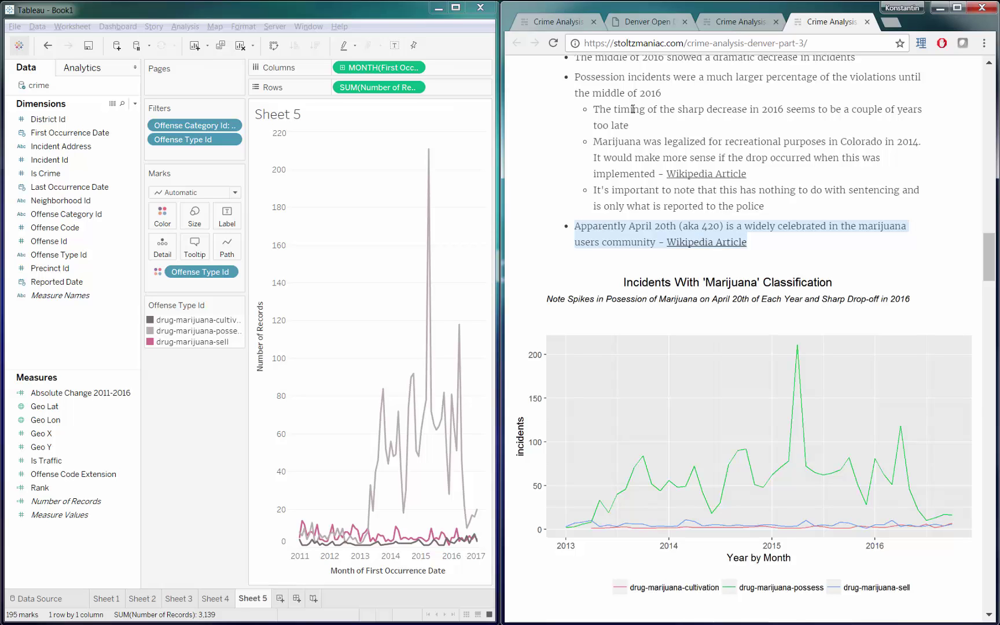
pyautogui.moveTo(431, 149)
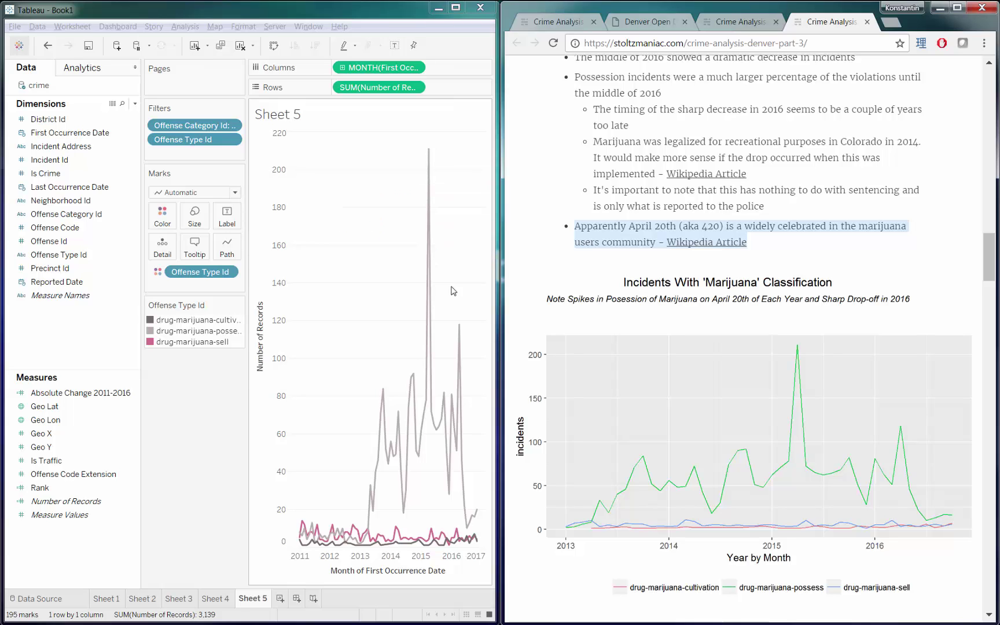
pyautogui.moveTo(460, 327)
pyautogui.moveTo(385, 392)
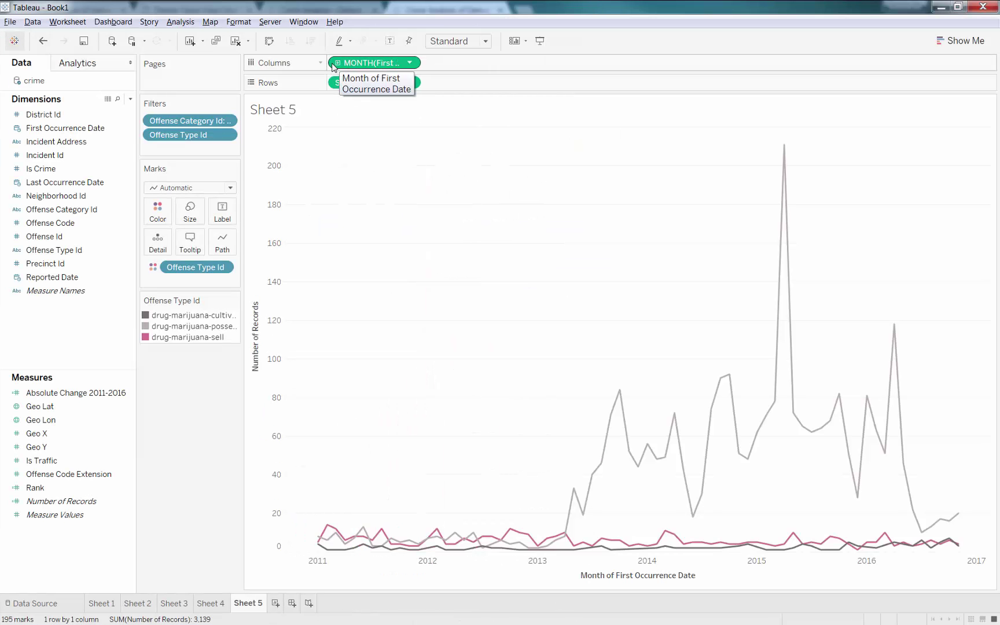
# Drill First Occurrence Date down from months to weeks and inspect the two largest marijuana possession spikes.
pyautogui.click(337, 63)
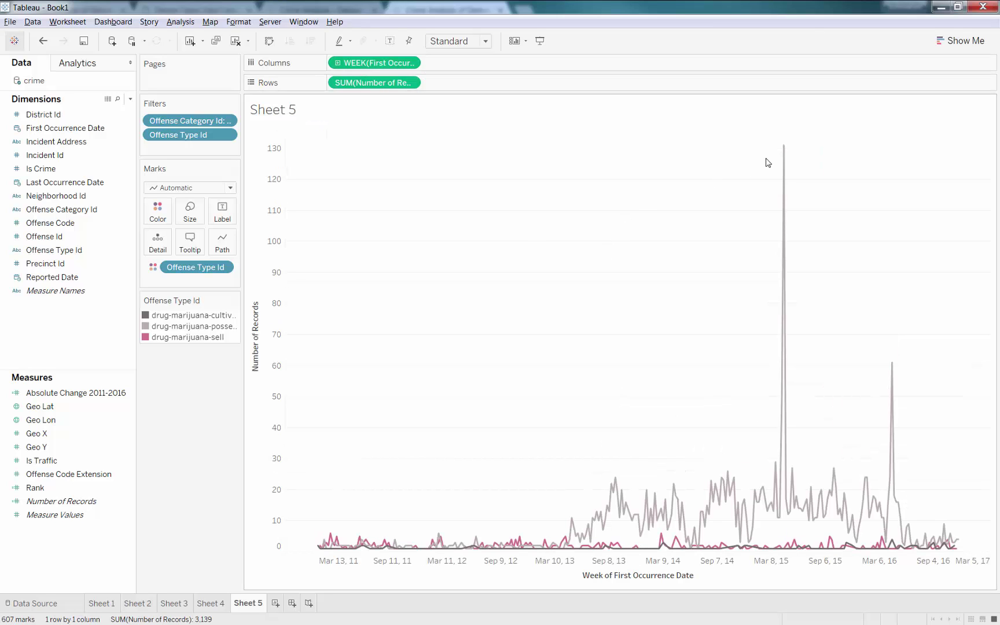
pyautogui.moveTo(786, 153)
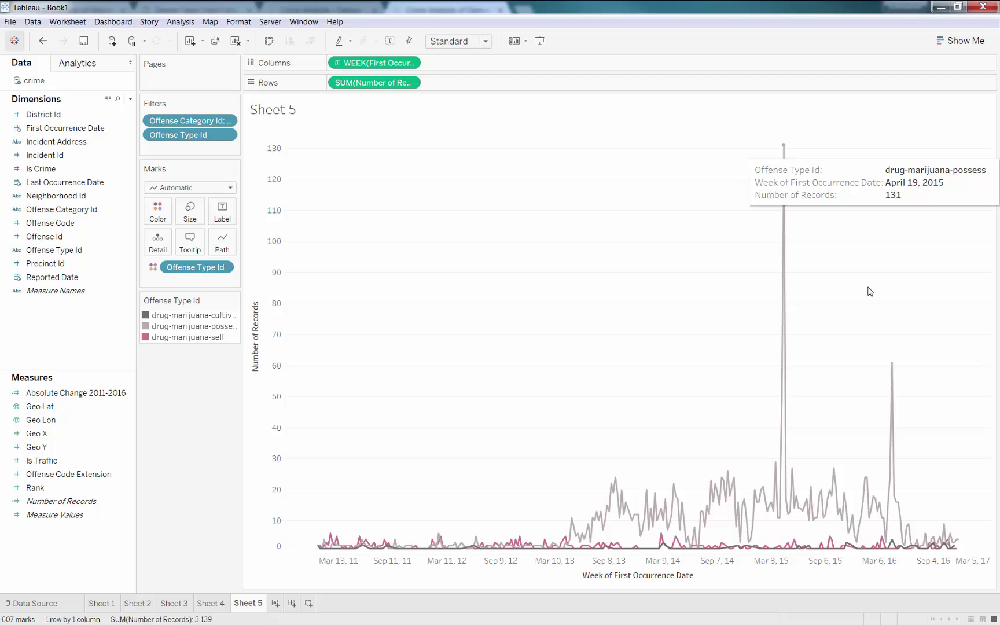
pyautogui.moveTo(896, 364)
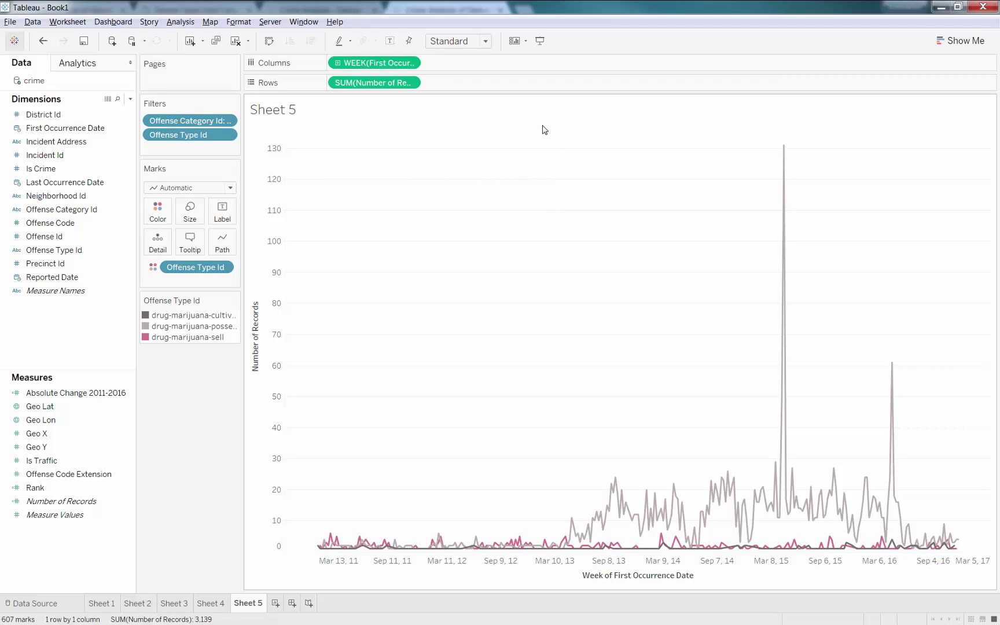
pyautogui.hotkey('alt', 'Tab')
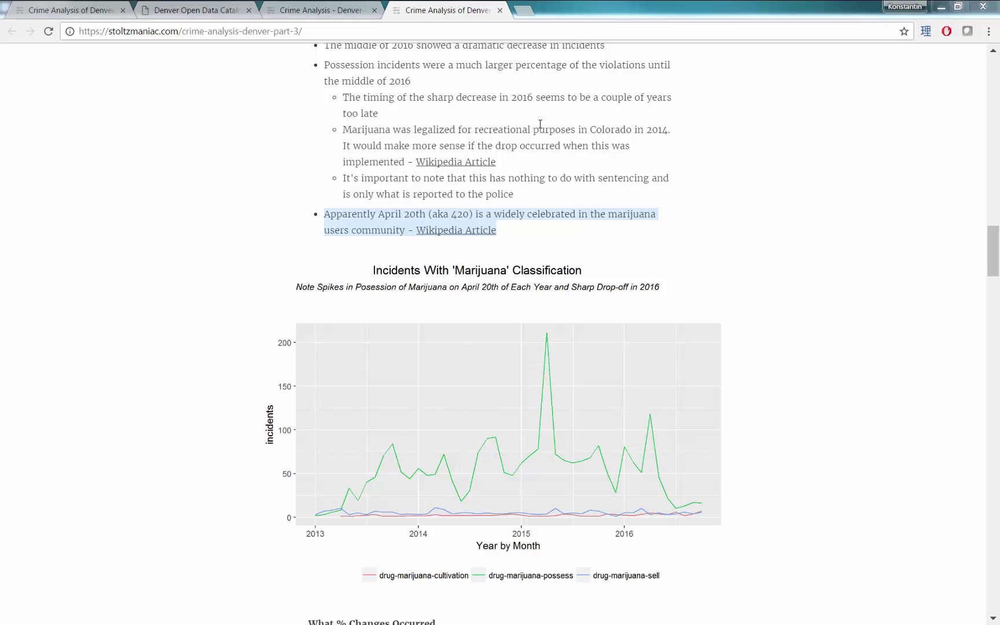
pyautogui.hotkey('alt', 'Tab')
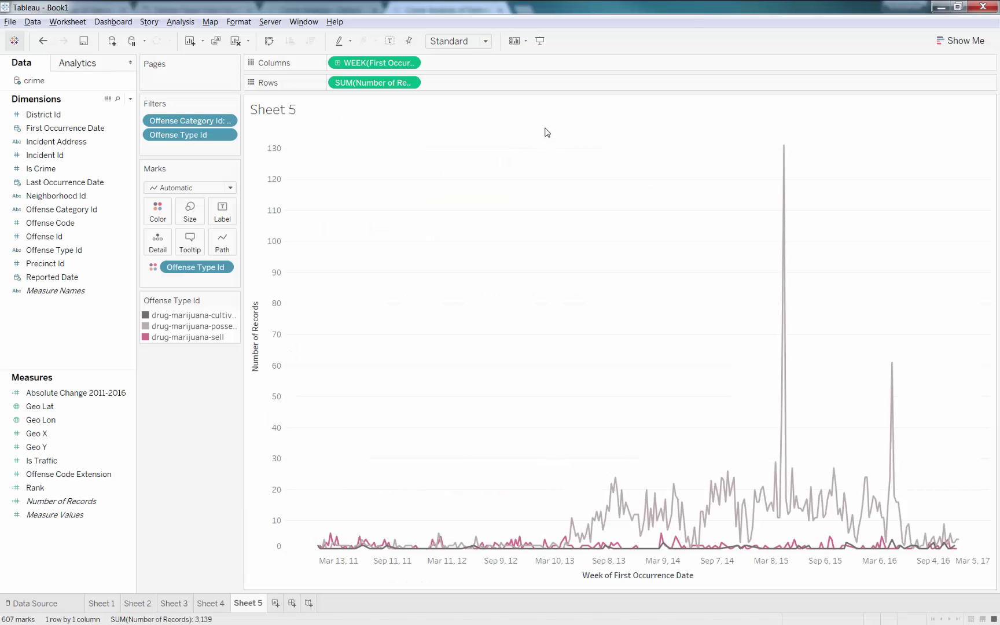
pyautogui.moveTo(545, 119); pyautogui.dragTo(967, 558)
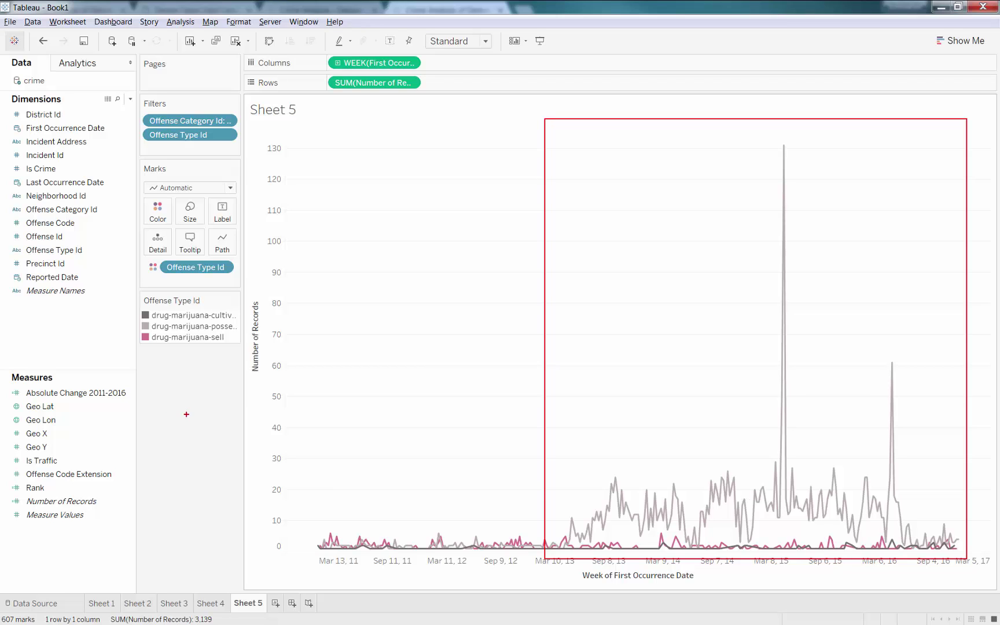
pyautogui.press('Escape')
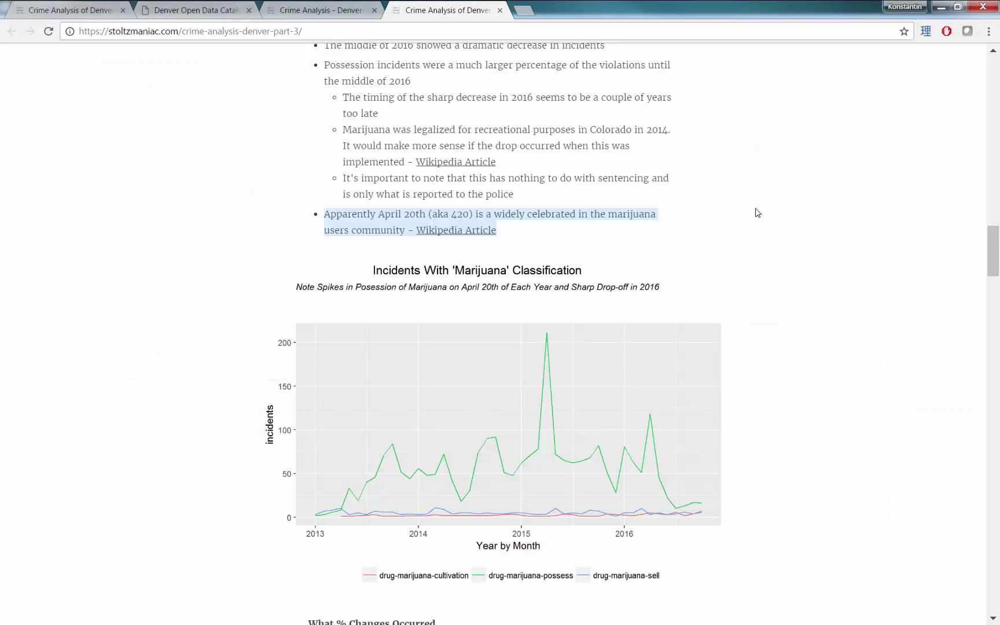
# Examine the Part 3 article's What % Changes Occurred section, including its code, observations and % Change in Crime Incidents vs Previous Year chart.
pyautogui.click(759, 212)
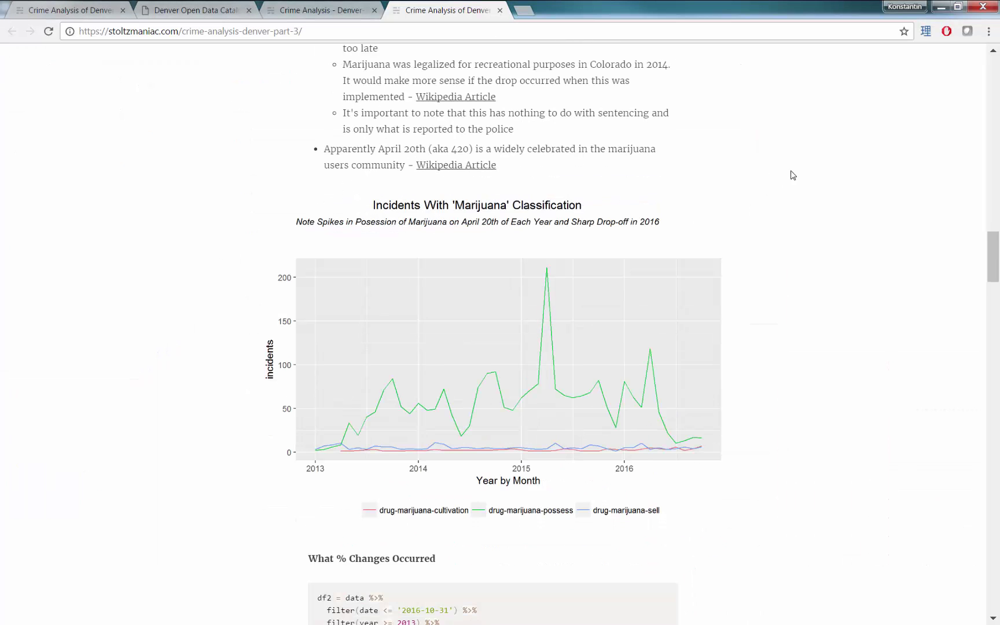
pyautogui.scroll(-3, 793, 174)
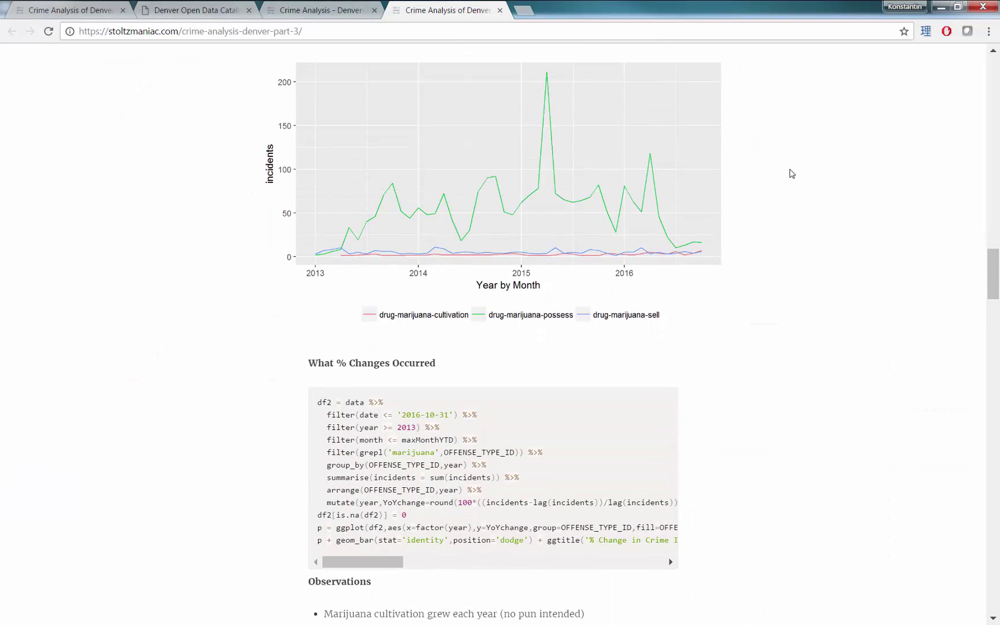
pyautogui.scroll(-3, 788, 173)
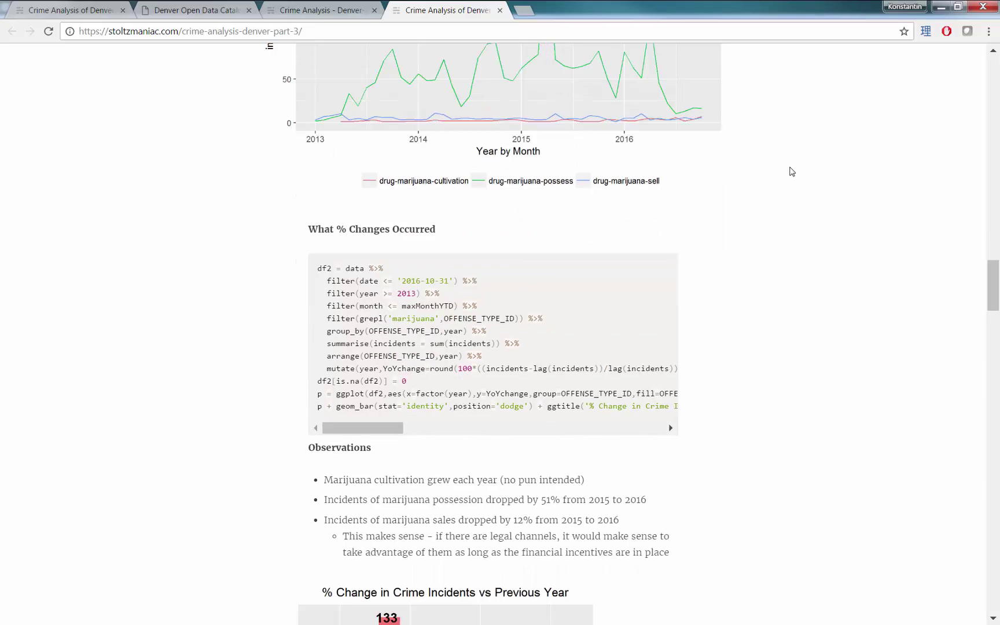
pyautogui.scroll(-3, 779, 191)
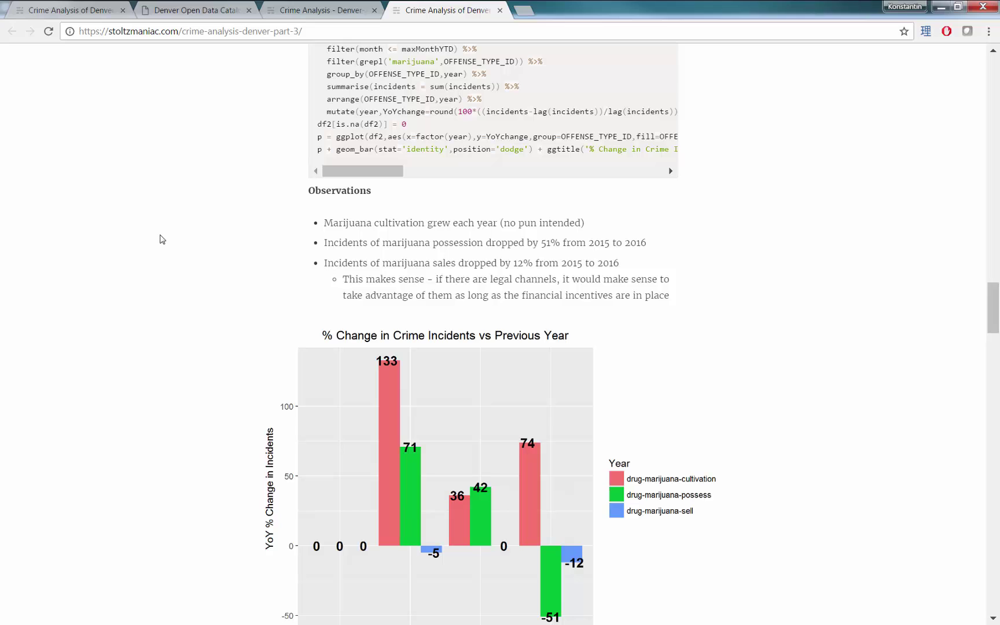
pyautogui.scroll(3, 194, 246)
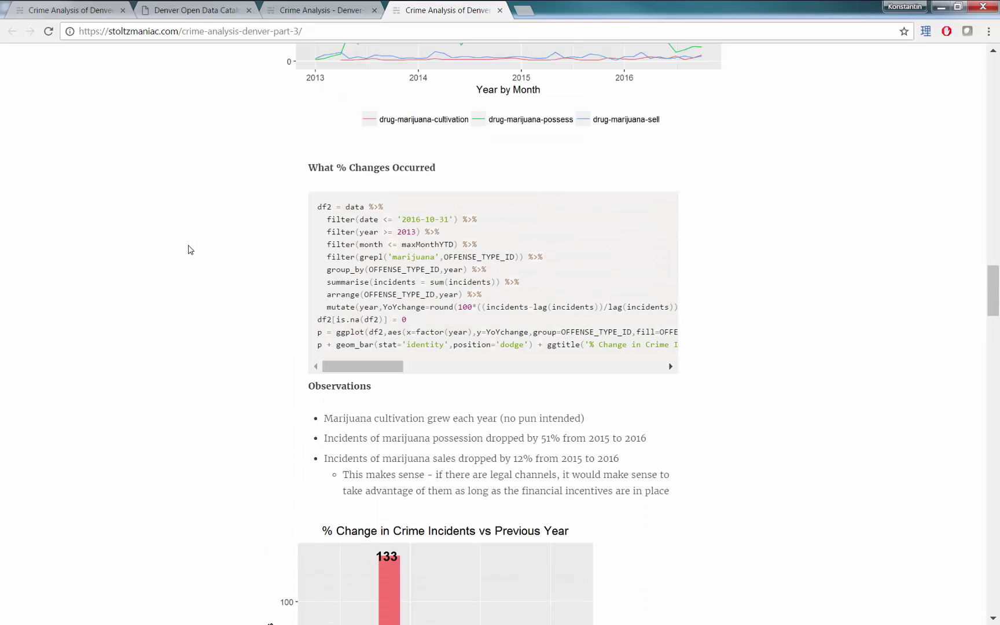